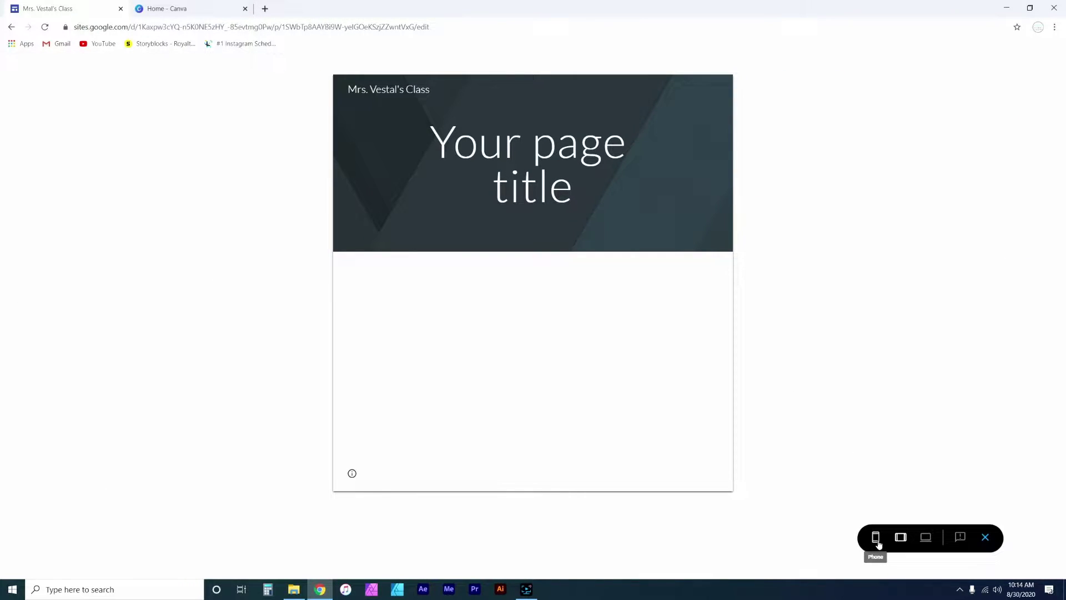
Step: Preview the class site at phone and tablet sizes, and return to the page editor
click(876, 540)
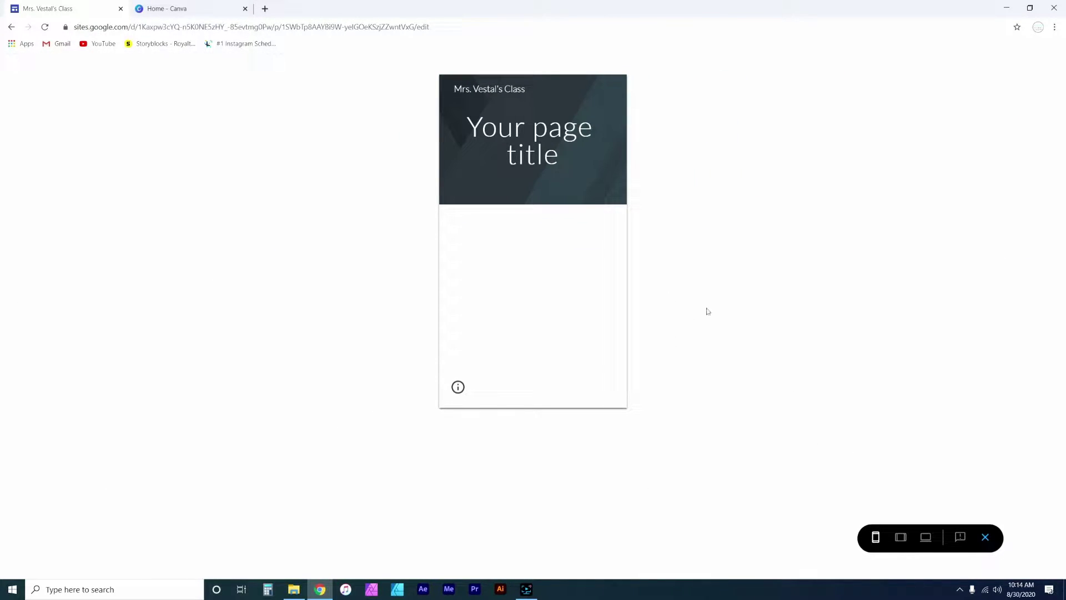
click(903, 541)
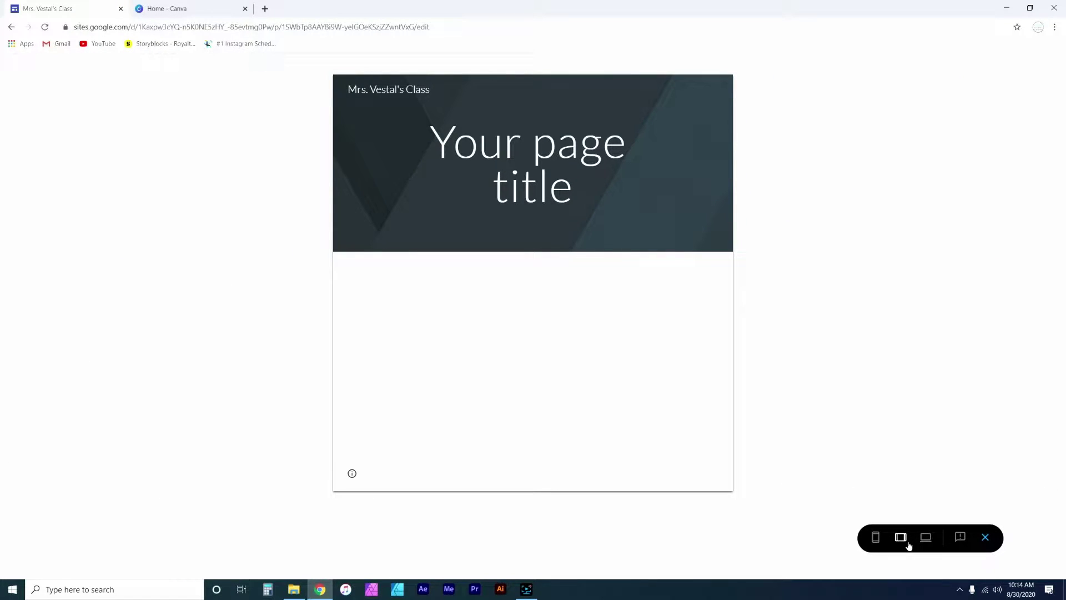
click(876, 539)
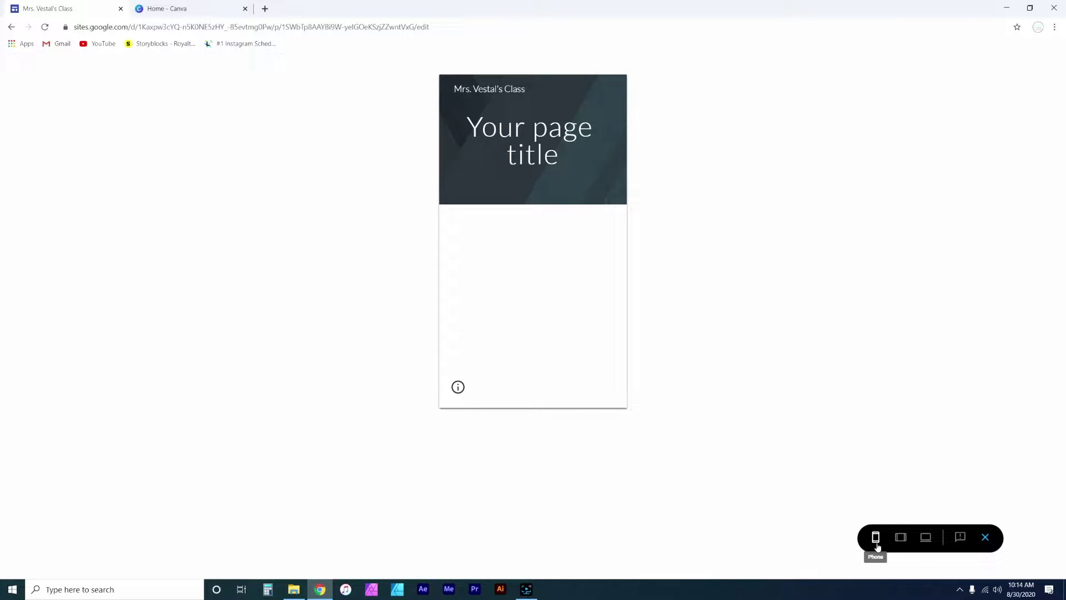
click(986, 539)
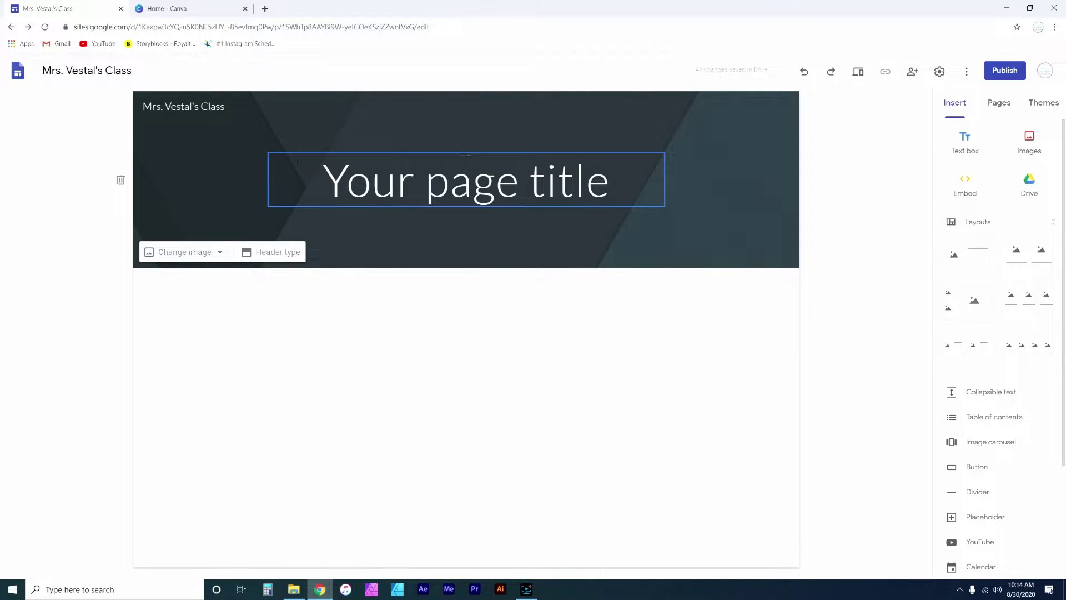
mouse_move(245, 107)
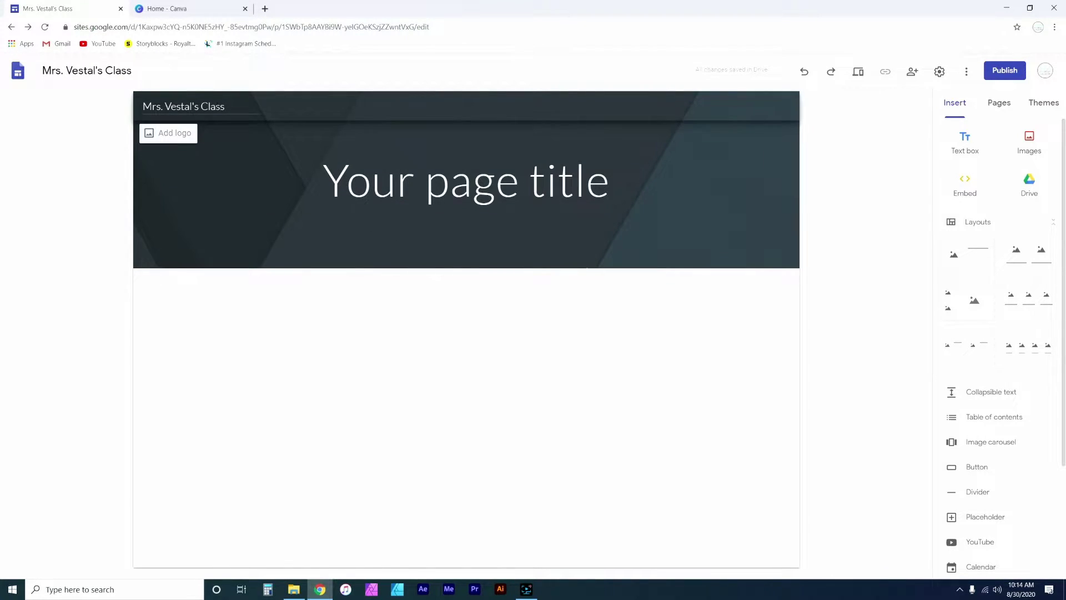
Step: Switch to Canva, find the Google Classroom Header design type, and create a blank design of that type
click(187, 7)
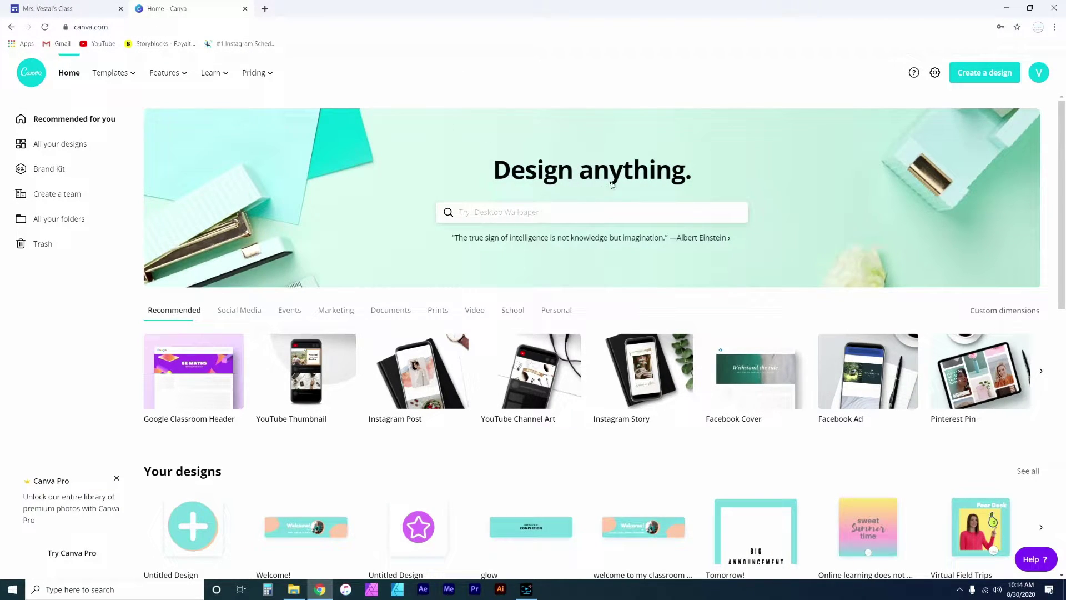
text(googlr)
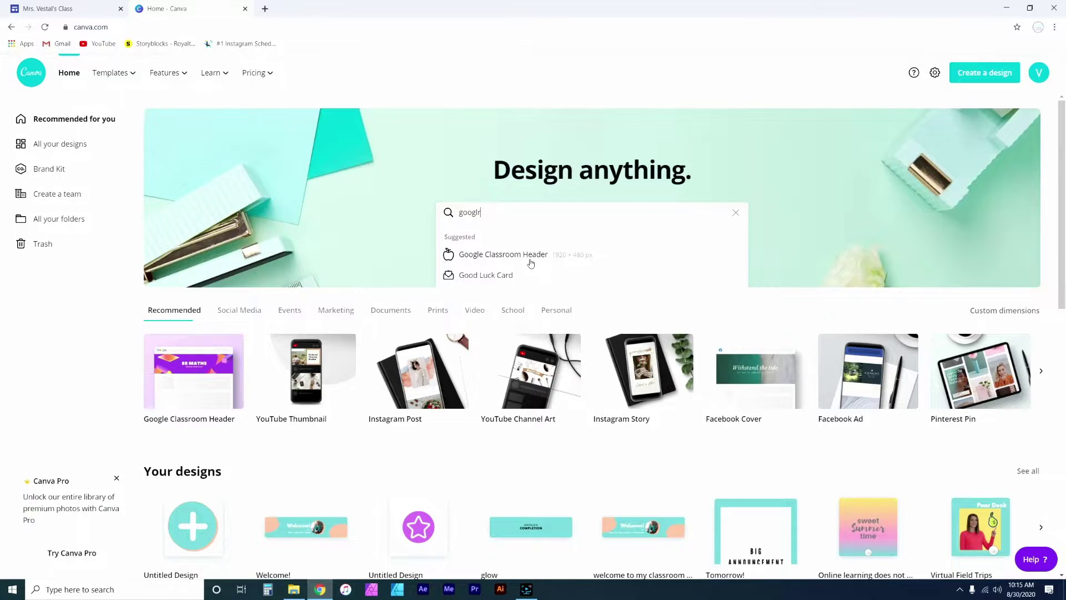
click(530, 257)
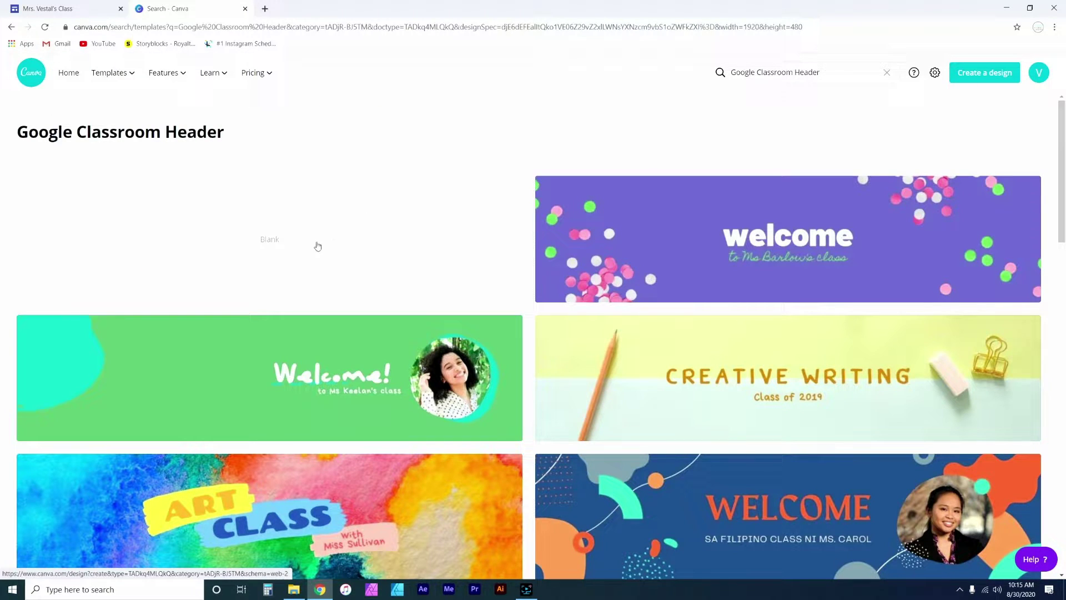
click(283, 250)
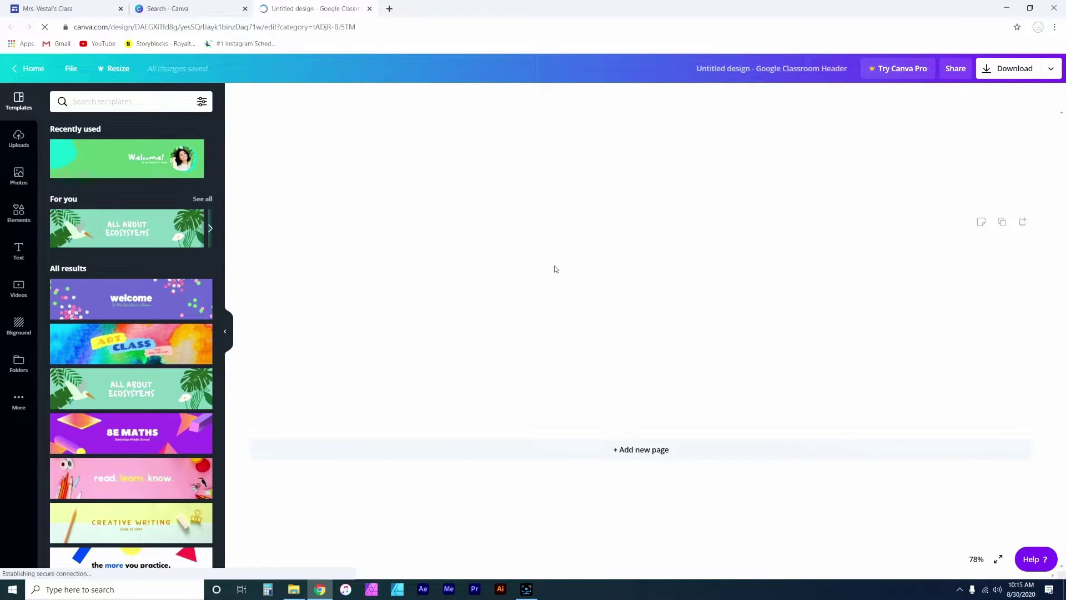
Step: Examine the header templates, stock photos and graphic elements available for the blank design
scroll(154, 297, down, 5)
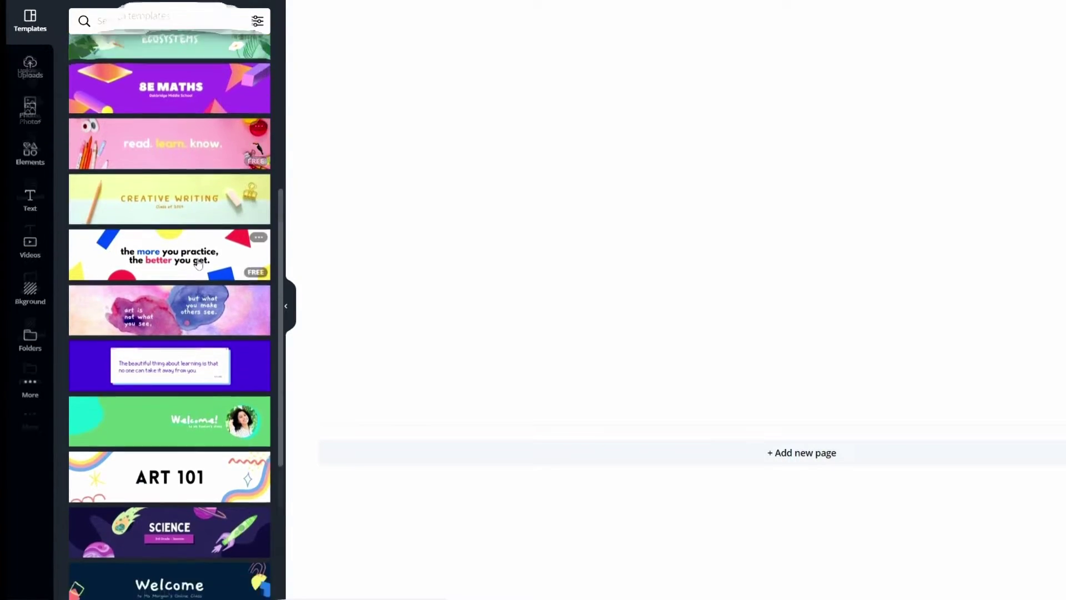
scroll(198, 263, down, 4)
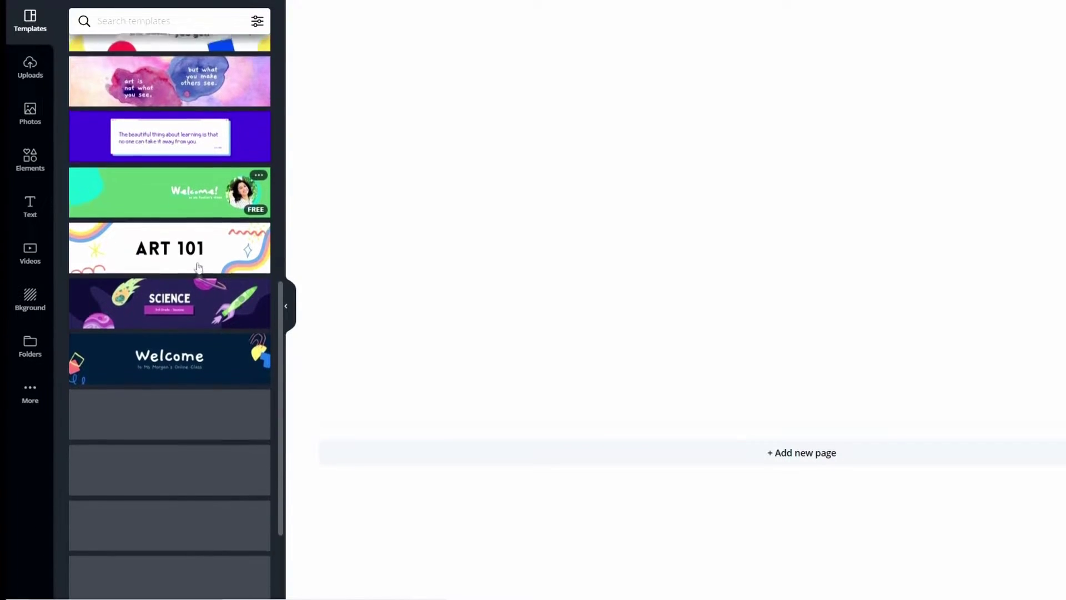
scroll(113, 143, up, 10)
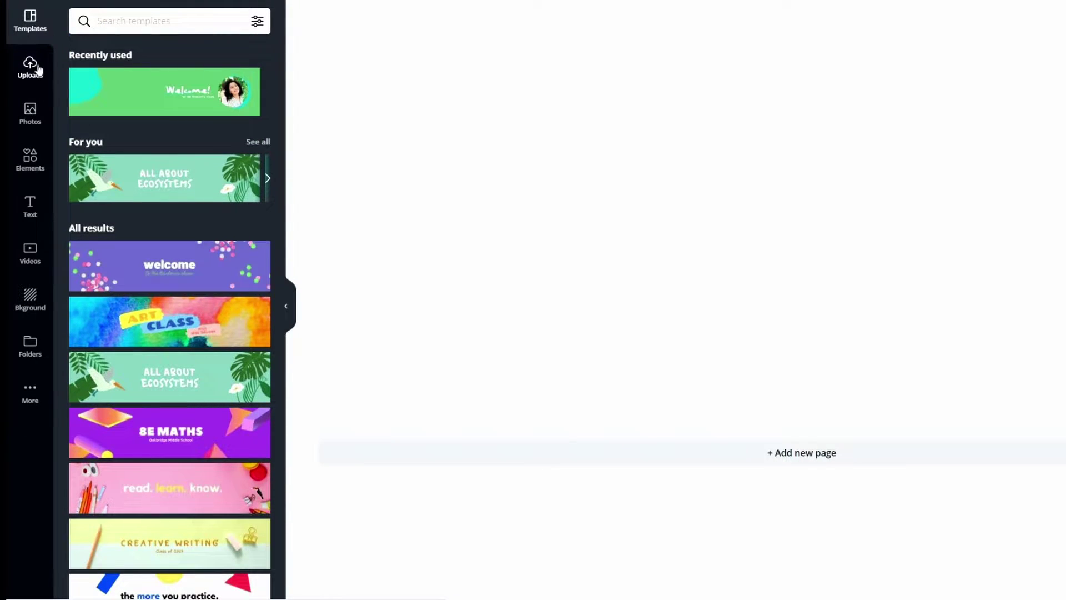
click(31, 117)
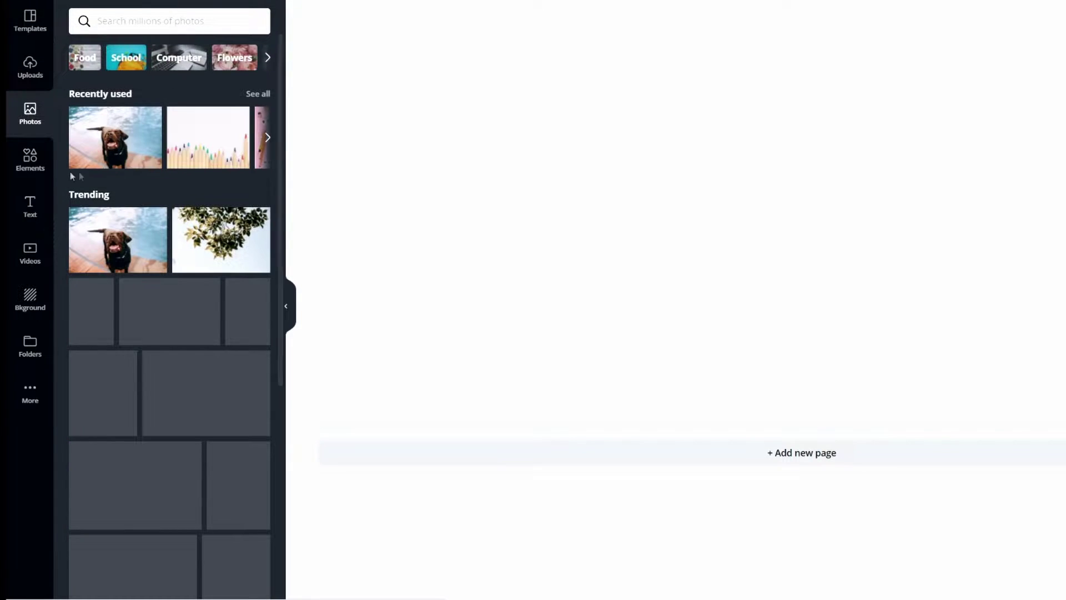
click(30, 166)
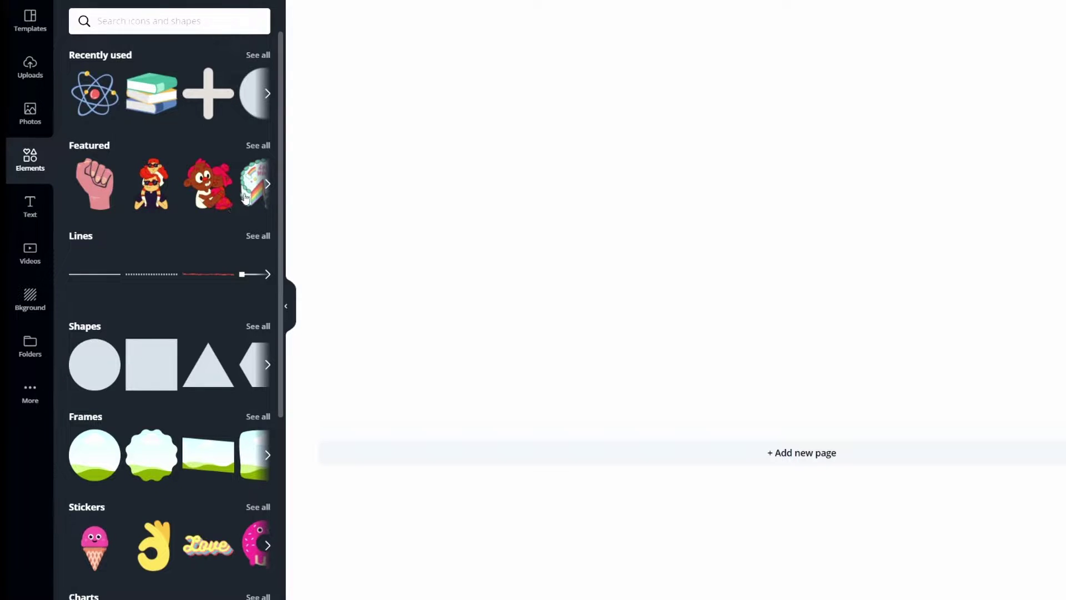
Step: Try the pink floral background on the header and replace it with the green fern leaves background
click(31, 302)
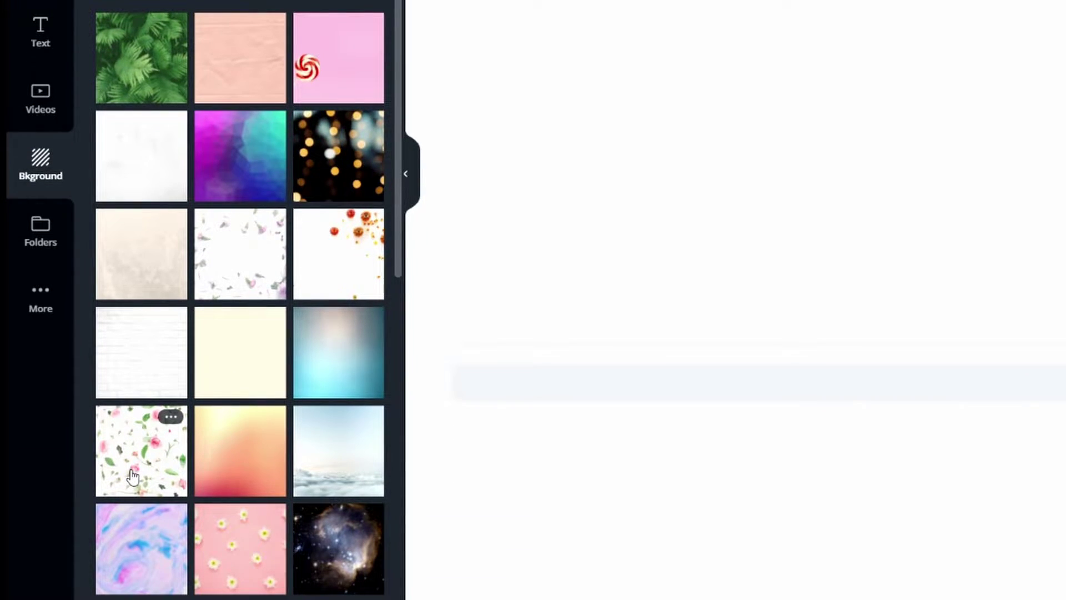
click(132, 475)
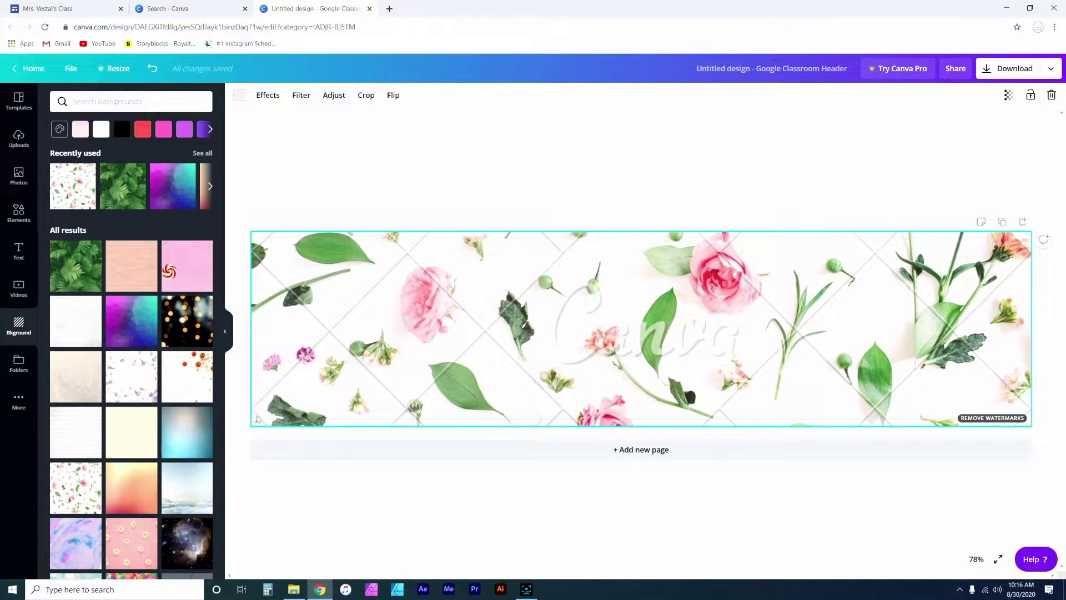
click(75, 266)
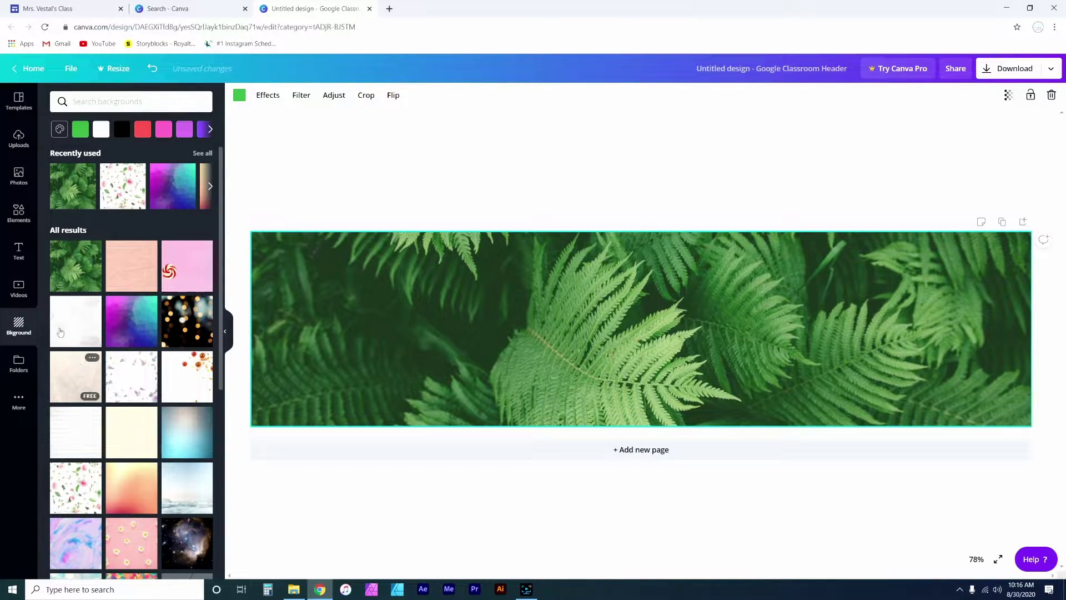
Step: Add the "welcome little one!" font combination to the header and shorten its heading to "welcome!"
click(19, 253)
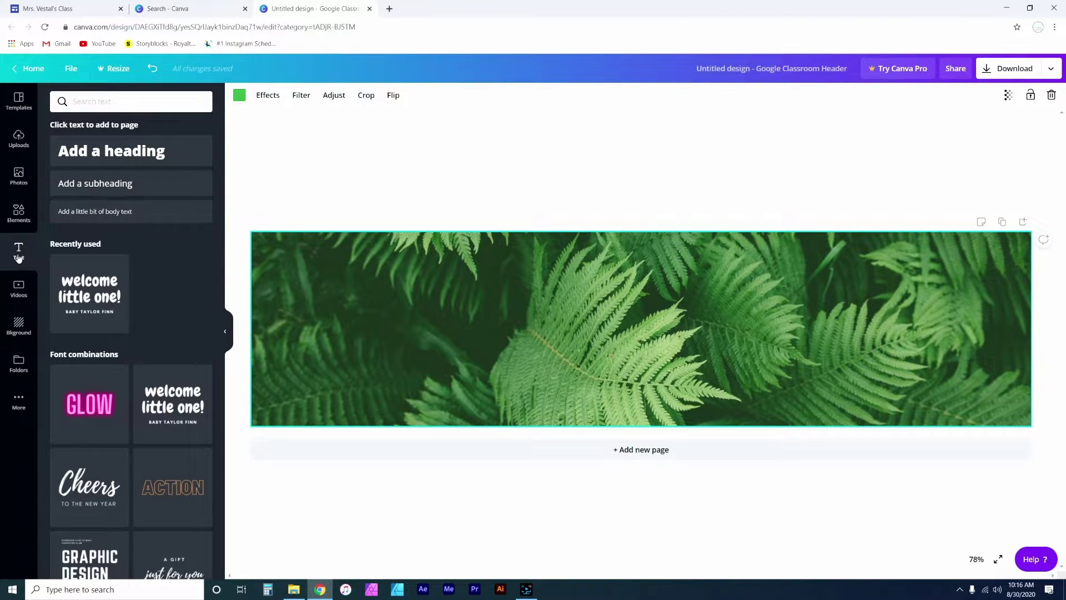
click(76, 291)
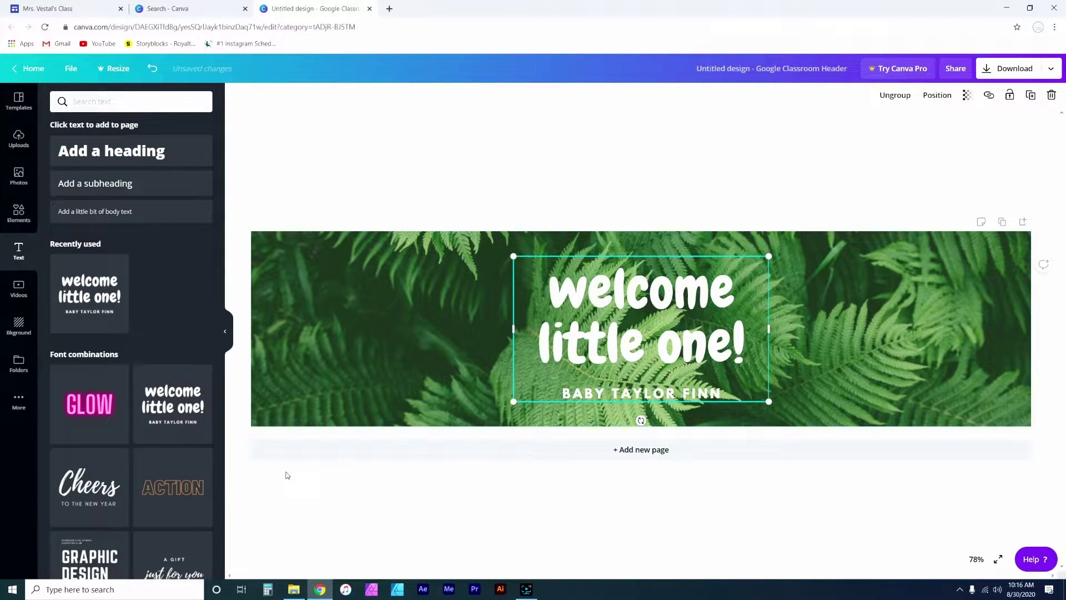
click(729, 345)
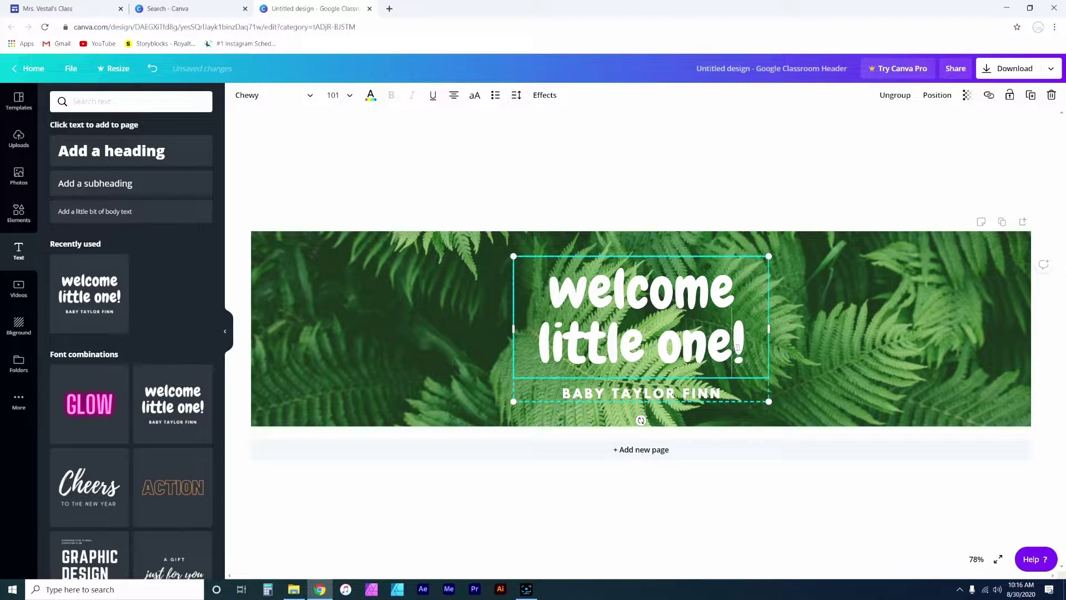
drag(732, 348, 542, 350)
key(BackSpace)
key(BackSpace)
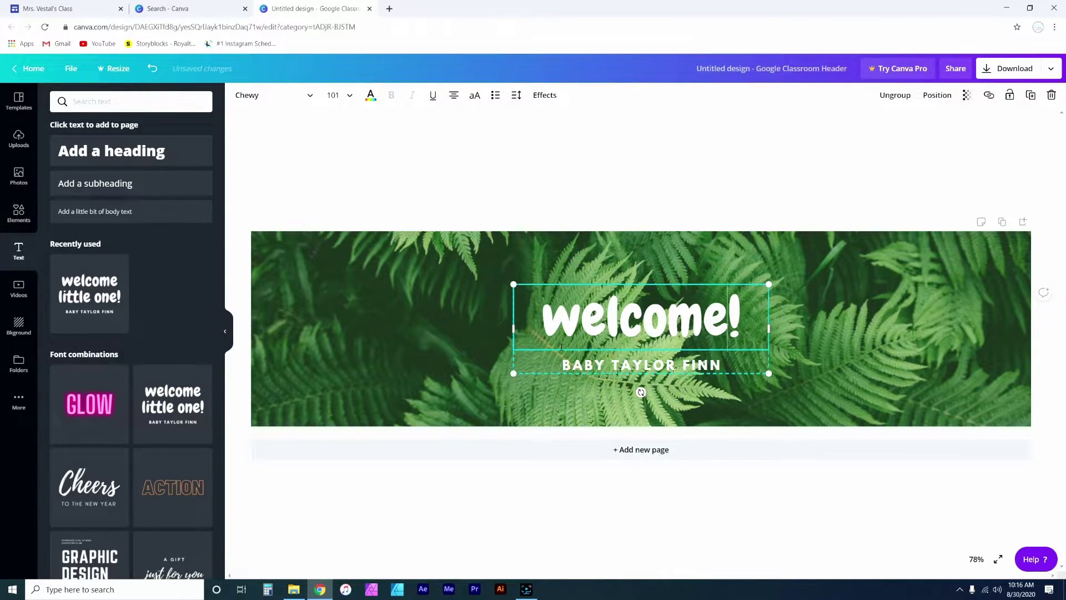
Step: Replace the line under the heading with "TO", the teacher's title and name in possessive form, and "CLASS"
click(701, 367)
drag(723, 367, 683, 368)
text(TO M)
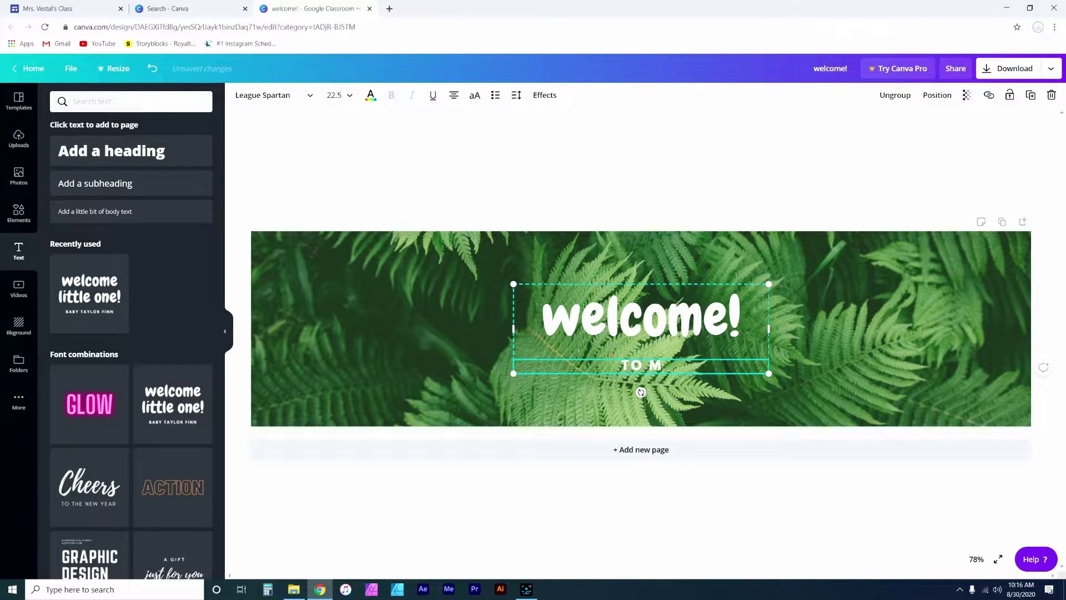
text(RS.)
key(BackSpace)
key(BackSpace)
key(BackSpace)
text(RS. VESTAL'S CLASS)
click(778, 428)
Step: Try the League Spartan font on the "welcome!" heading and restore Chewy
click(733, 362)
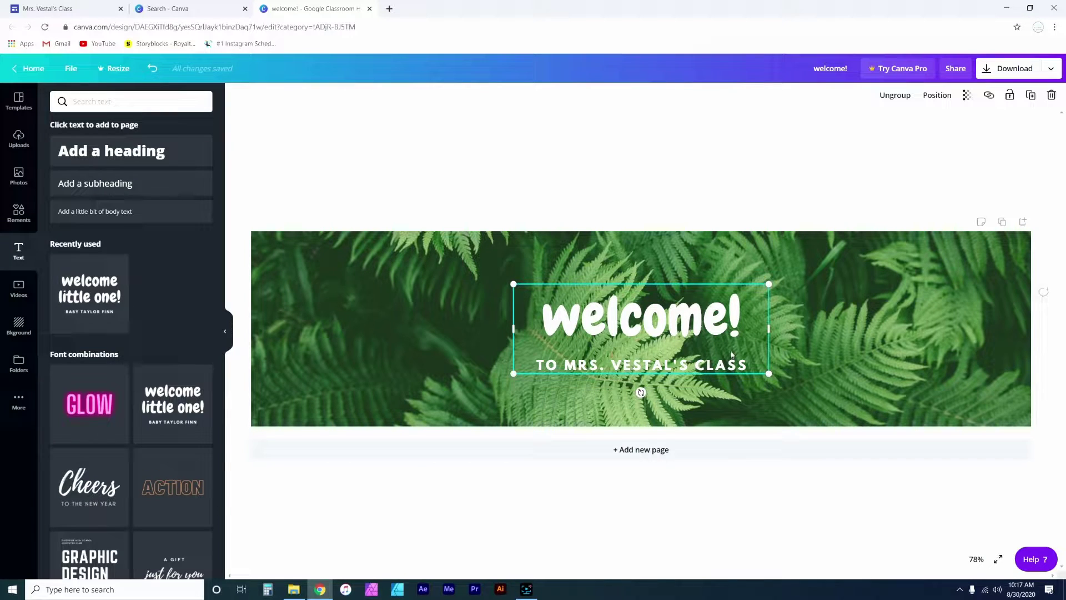
click(748, 310)
drag(745, 312, 544, 314)
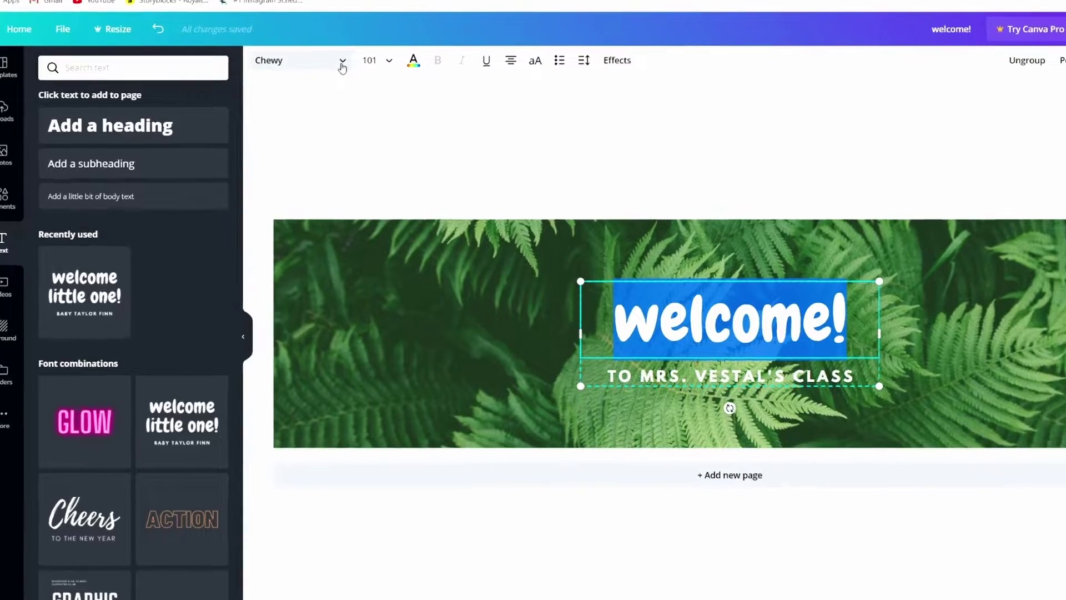
click(298, 96)
click(145, 155)
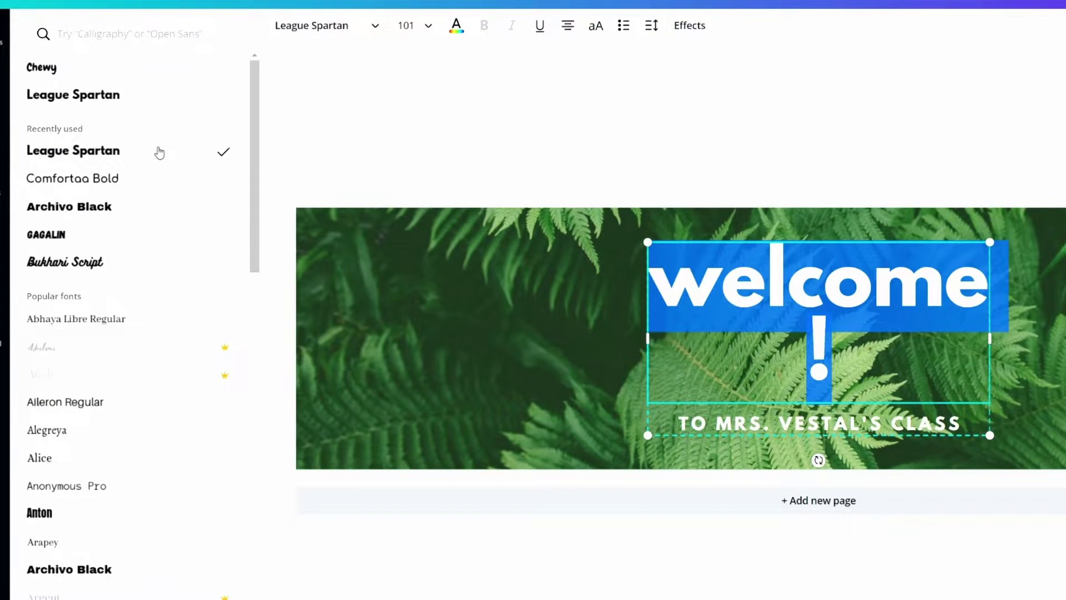
click(70, 71)
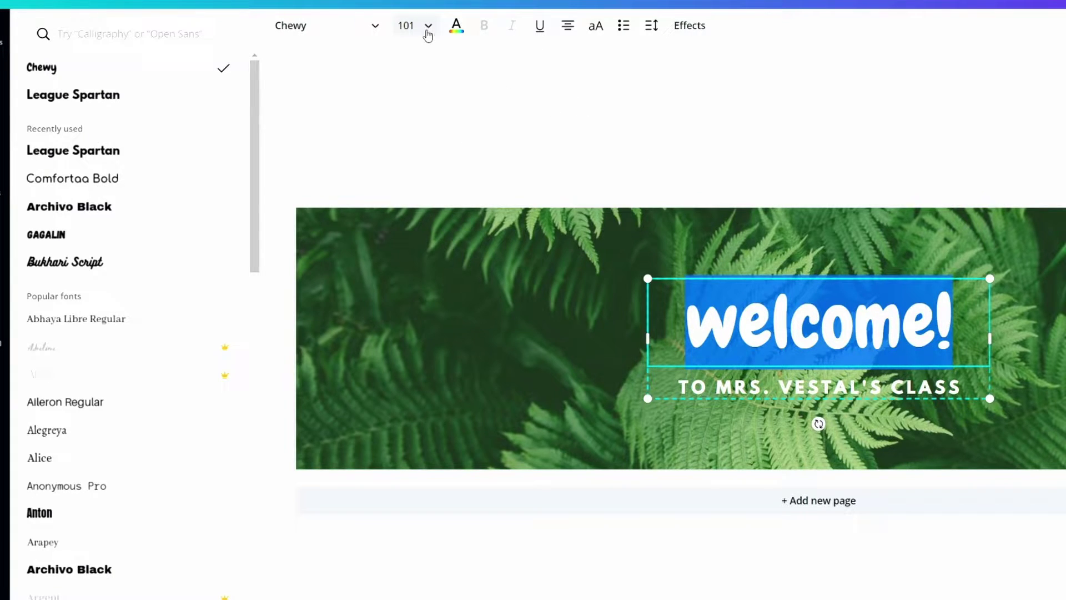
Step: Try the Neon, Splice, Glitch, Echo and Lift effects on the "welcome!" heading, and return it to None
click(687, 28)
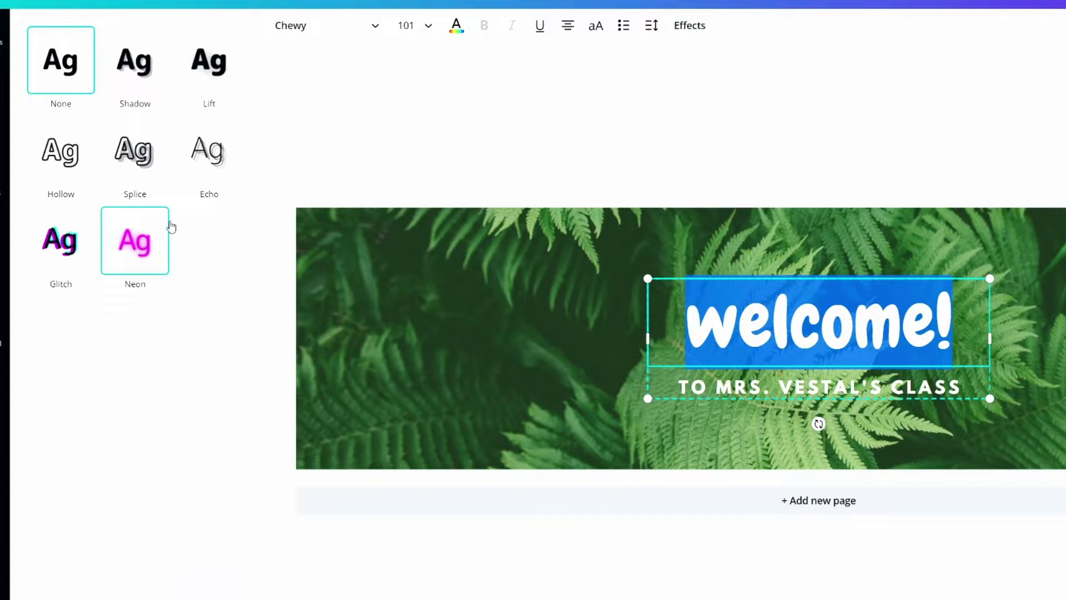
click(138, 242)
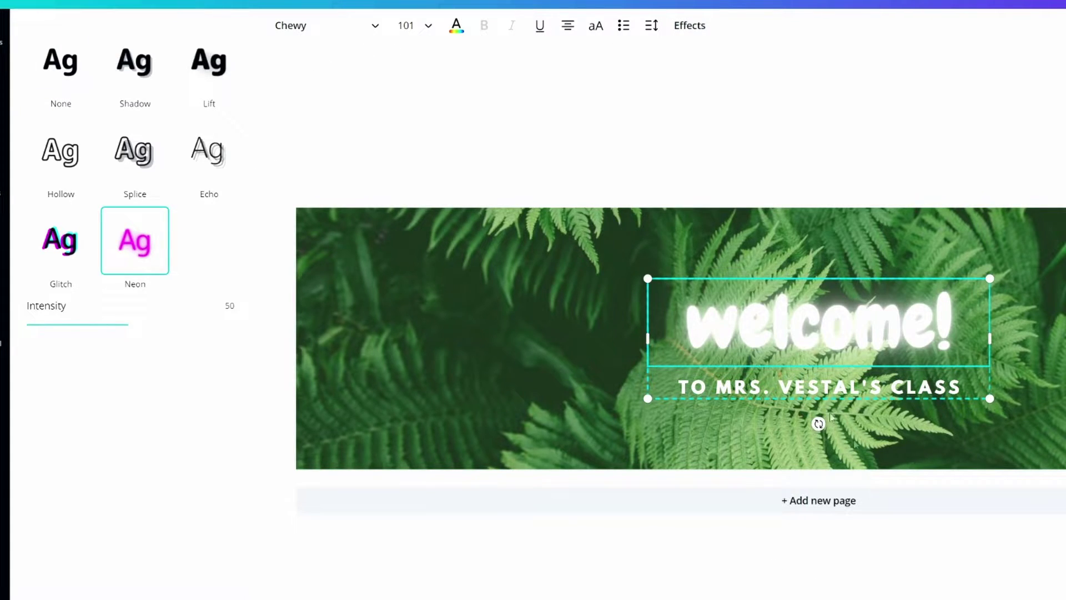
click(136, 160)
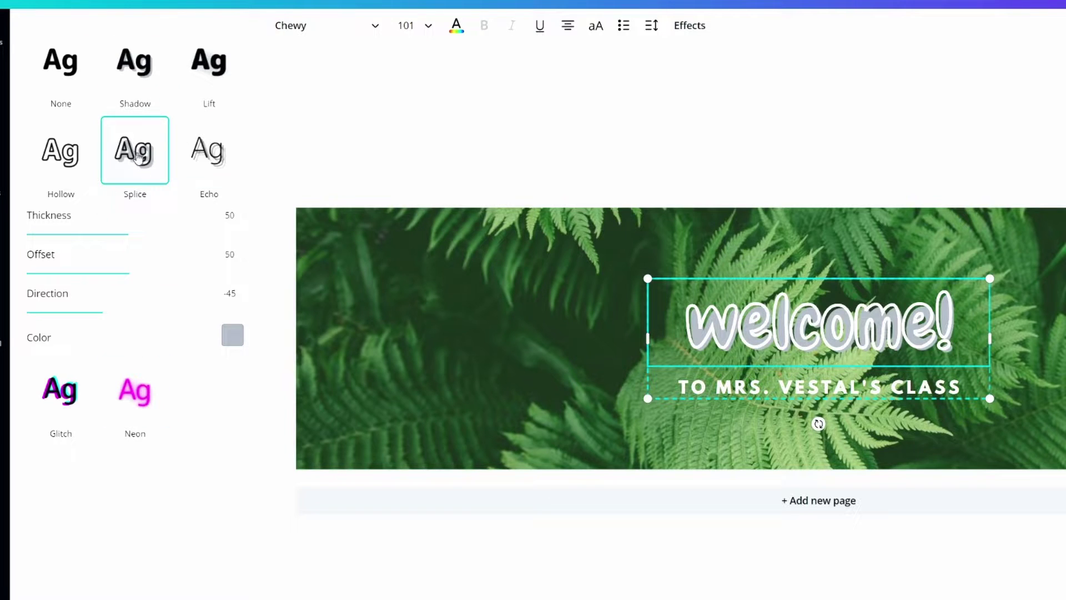
click(53, 71)
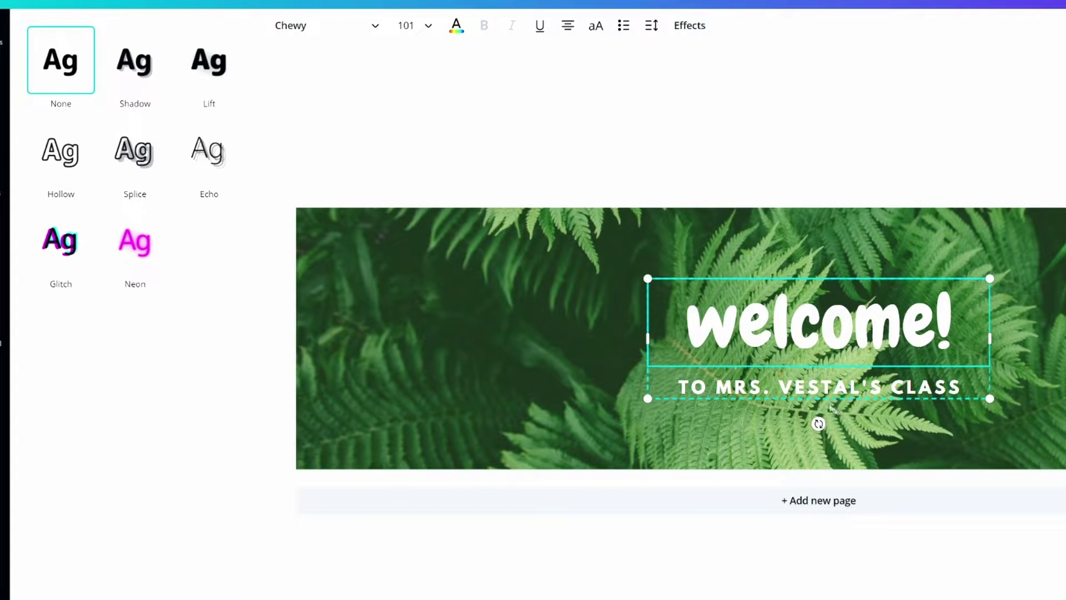
click(59, 245)
click(189, 169)
click(143, 162)
click(191, 73)
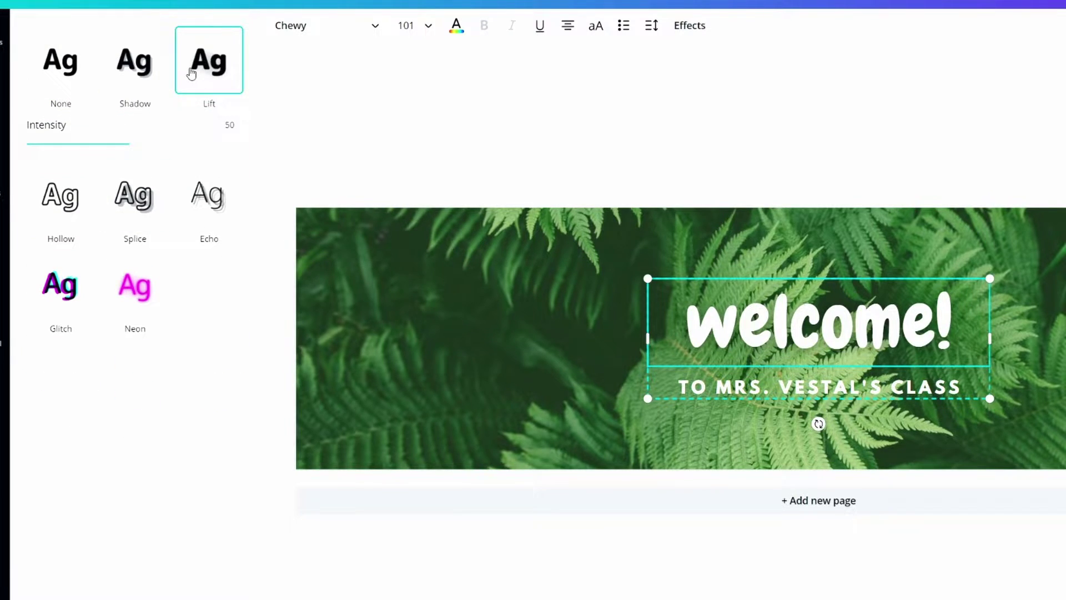
click(67, 77)
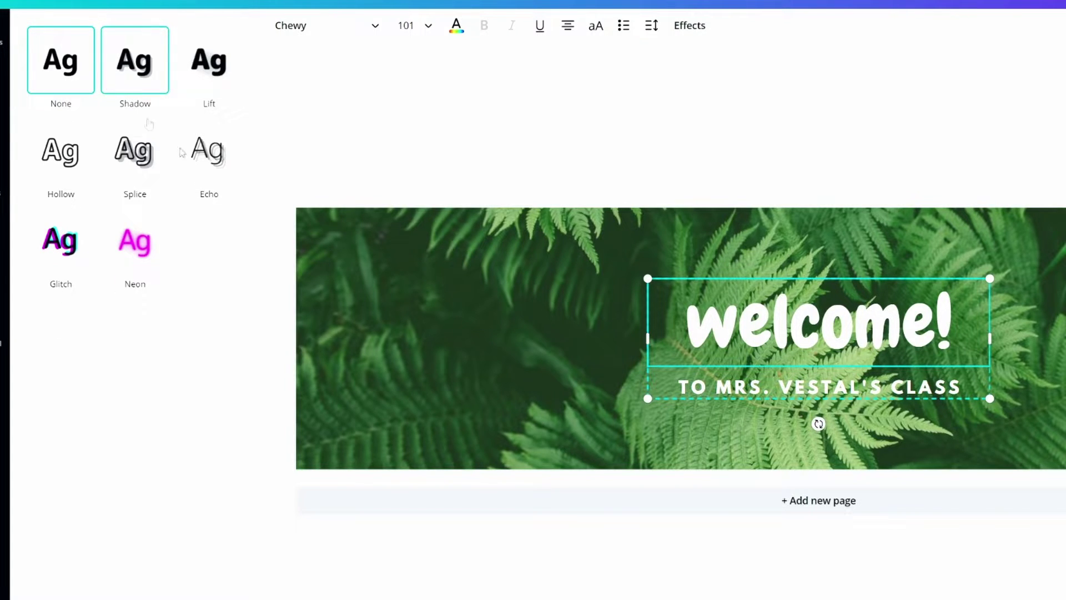
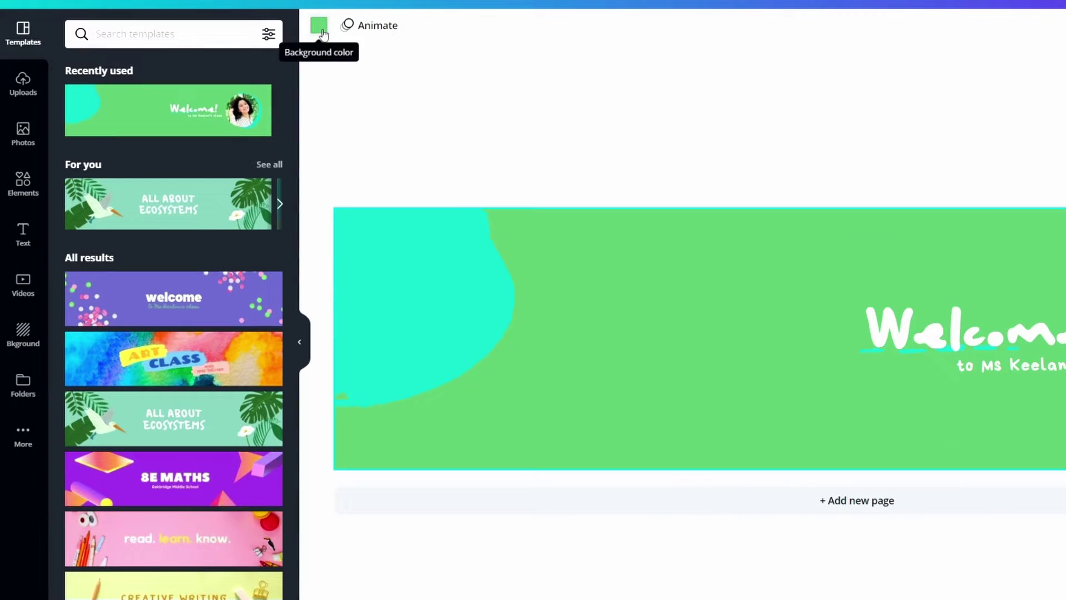
Step: Change the banner's background color to the hex value 78cccf
click(321, 27)
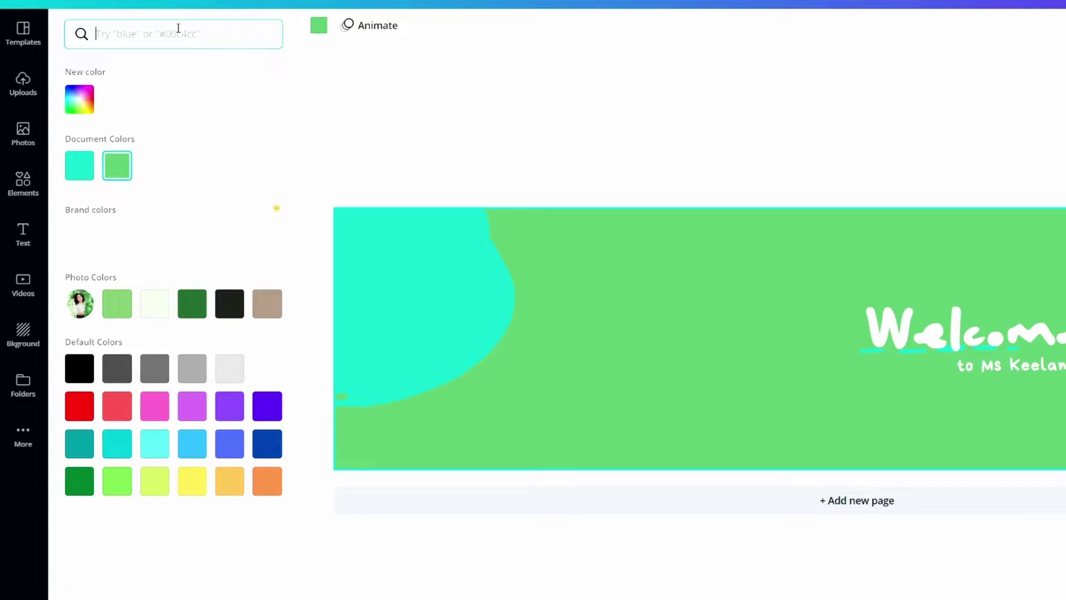
text(78cccf)
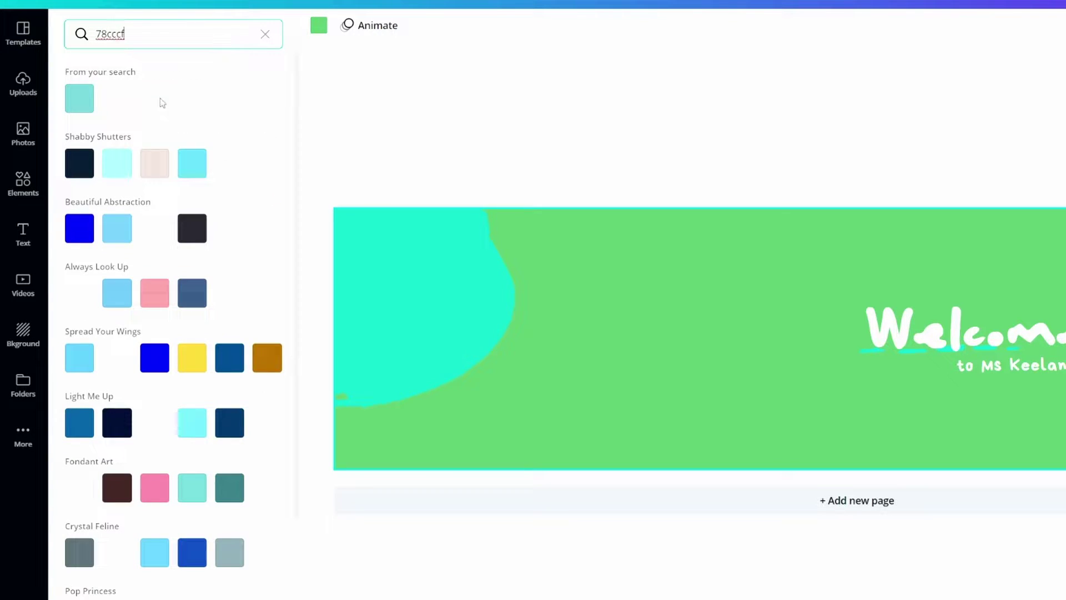
click(81, 98)
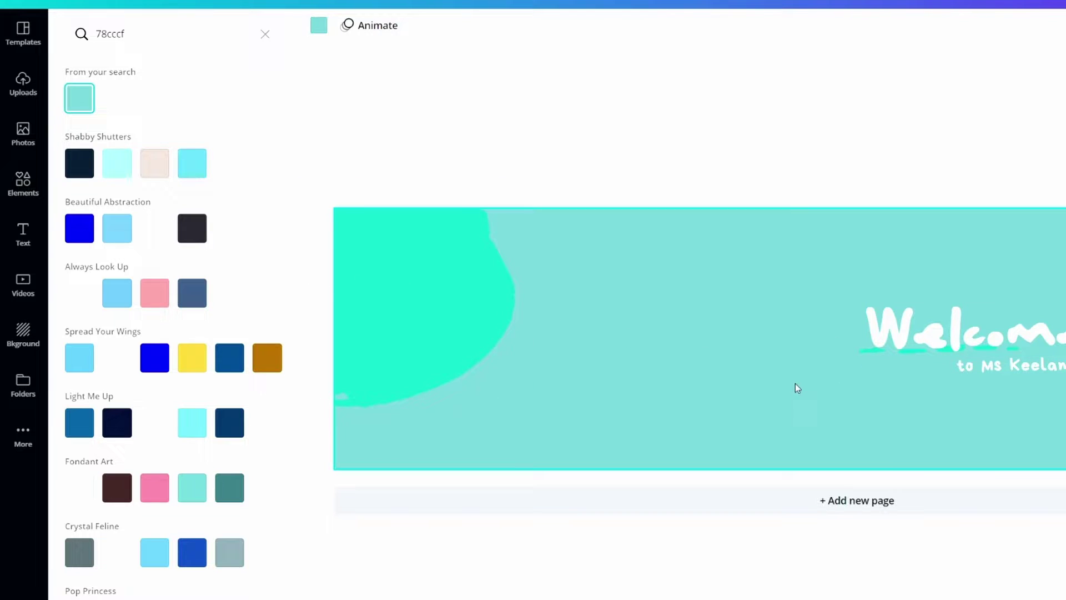
Step: Recolor the large blob on the banner's left side to the hex value fbbc9e
click(420, 289)
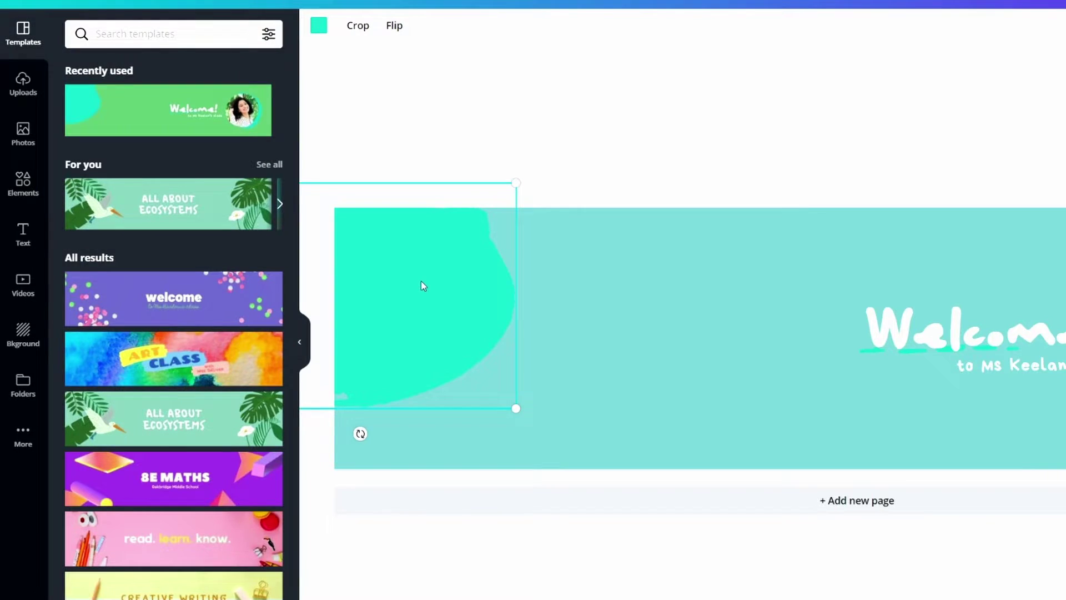
click(319, 28)
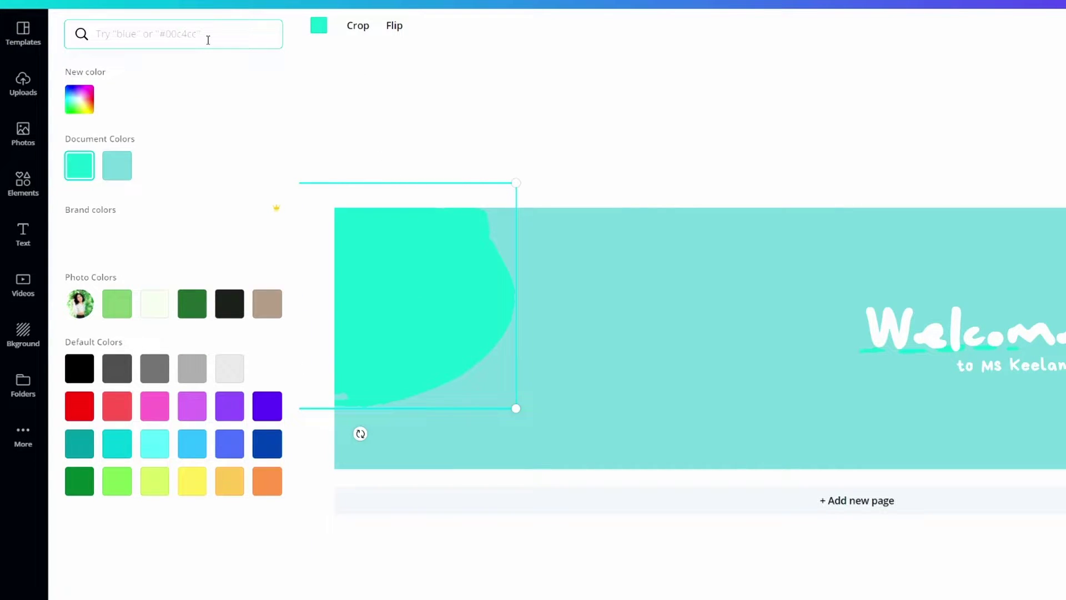
text(fbb)
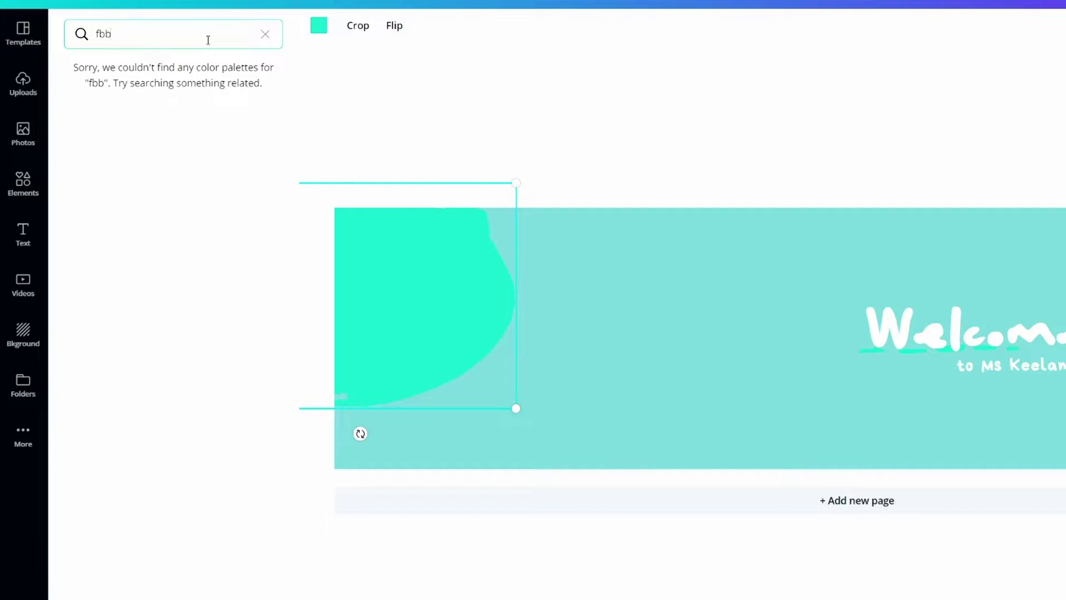
text(c9e)
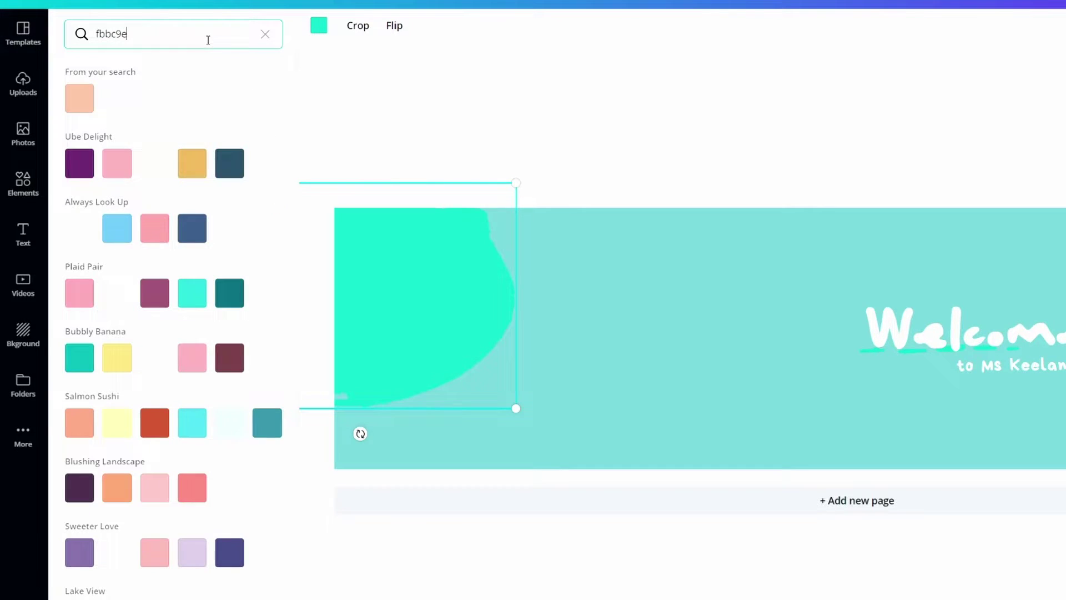
click(79, 98)
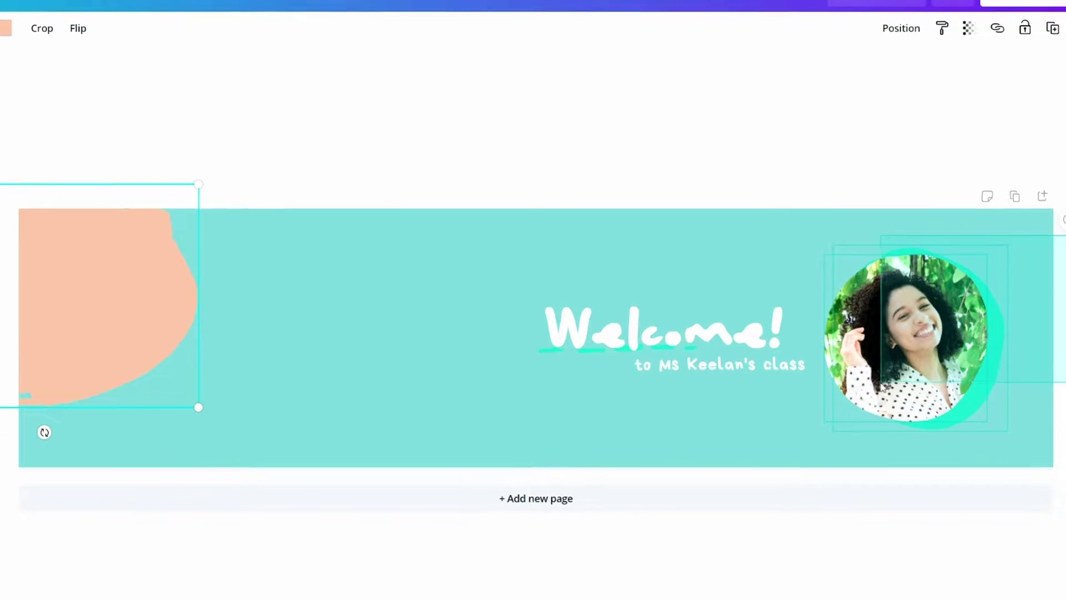
Step: Select the heading, its underline, the class line and the photo with its backing shape together, and center them on the banner
drag(855, 390, 508, 458)
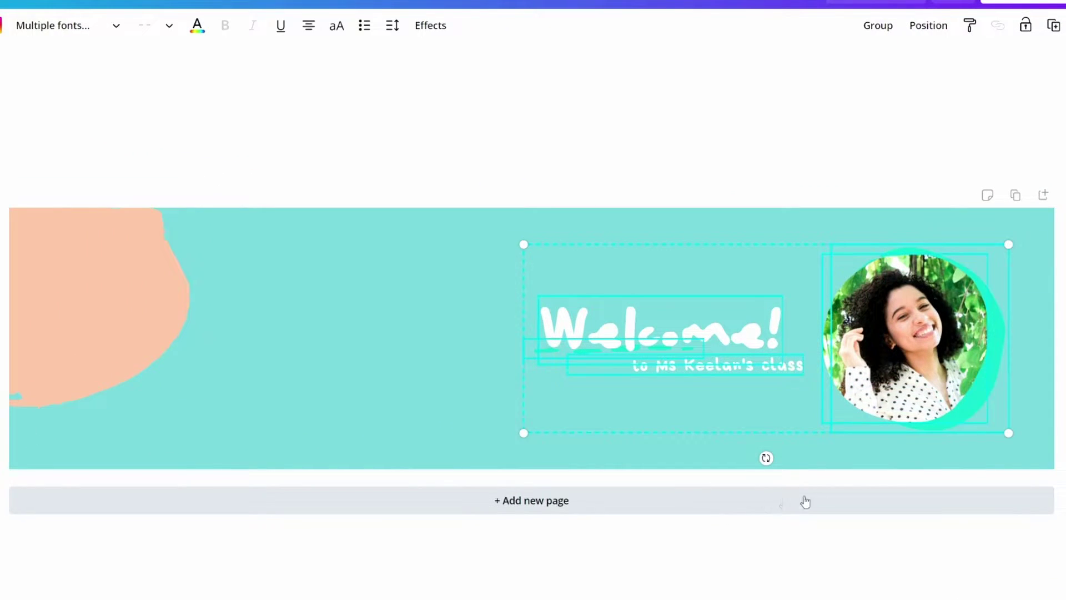
drag(921, 334, 687, 335)
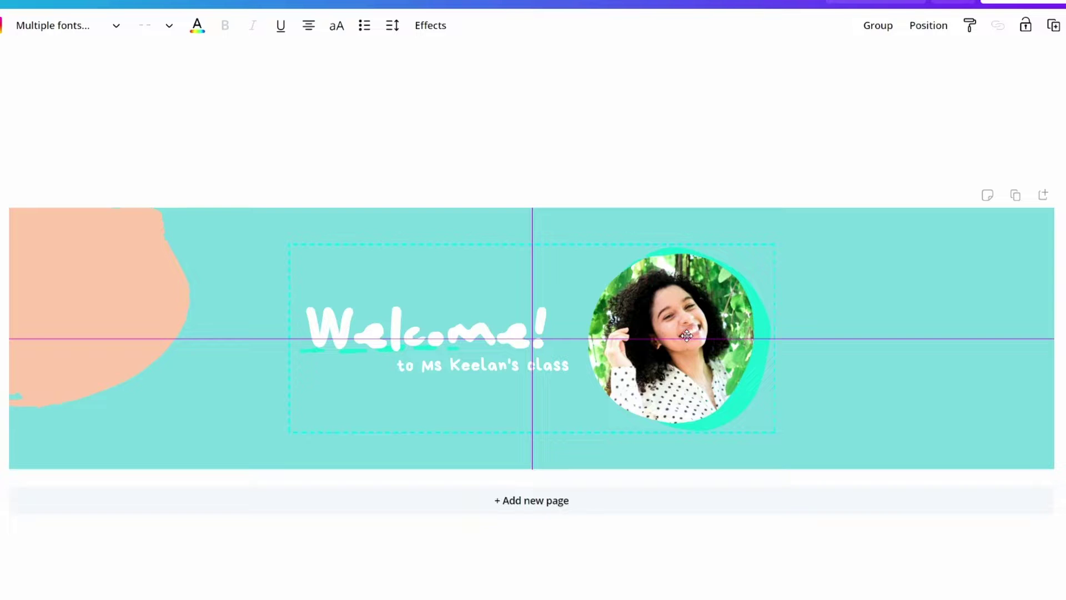
drag(687, 335, 686, 336)
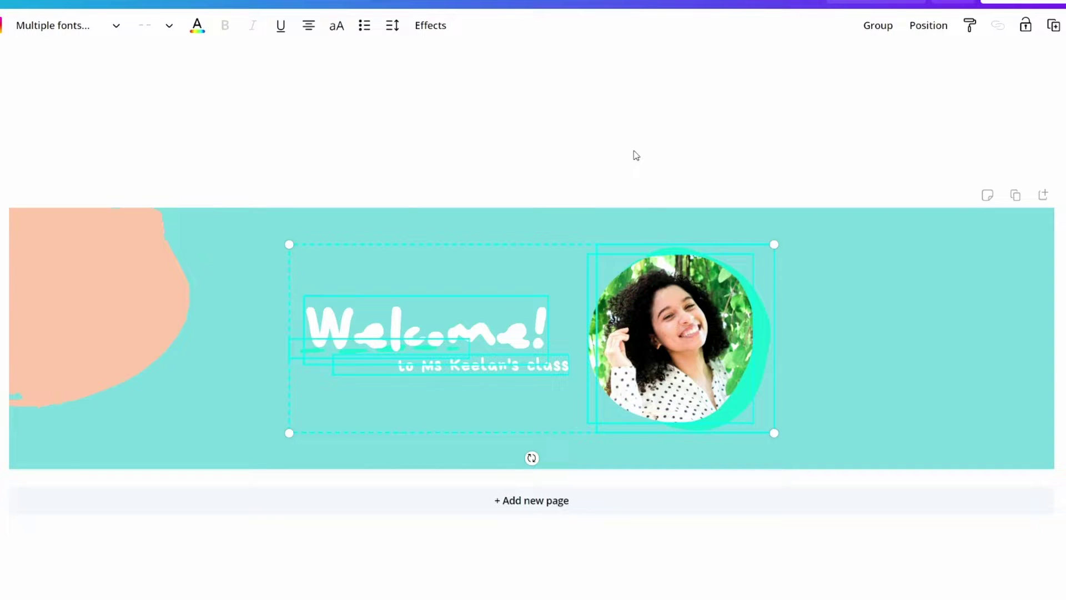
click(538, 218)
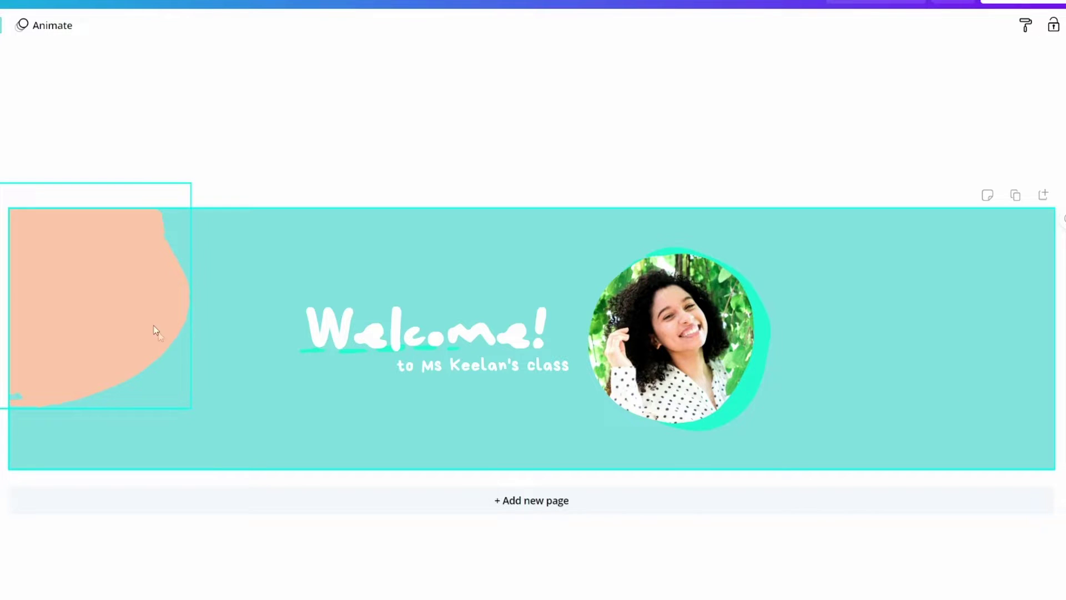
Step: Duplicate the peach blob and place the copy at the lower-right corner of the banner, partly beyond its edges
click(125, 292)
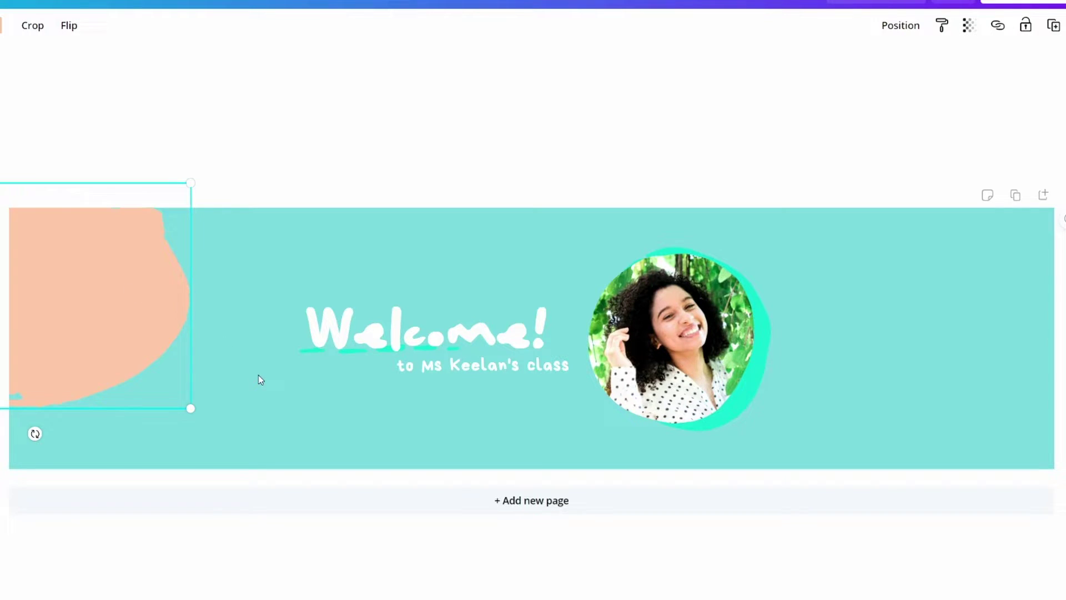
click(258, 375)
click(121, 312)
drag(122, 311, 1058, 416)
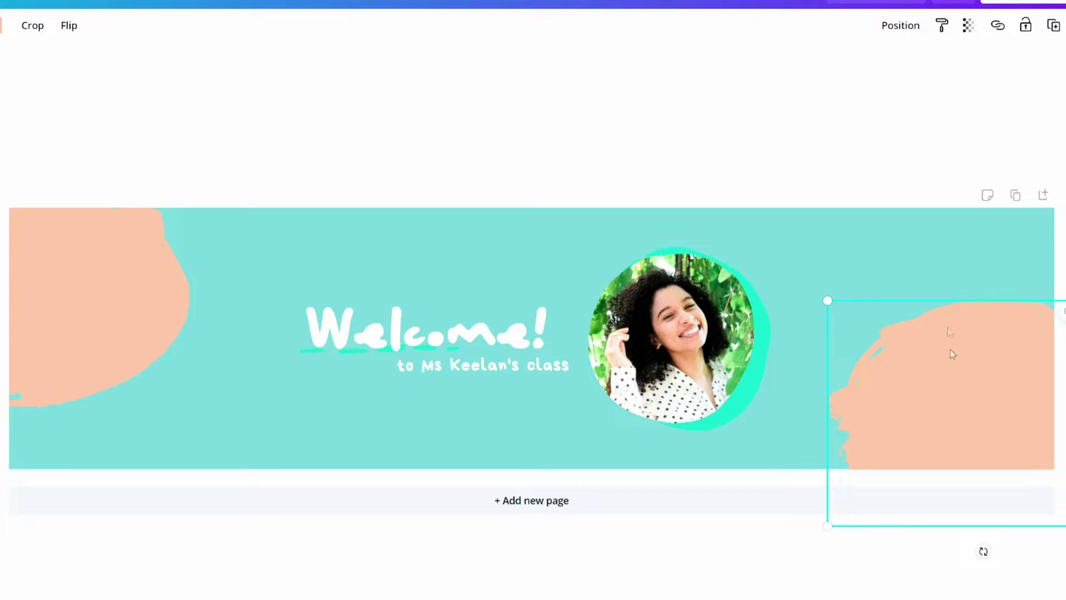
click(634, 154)
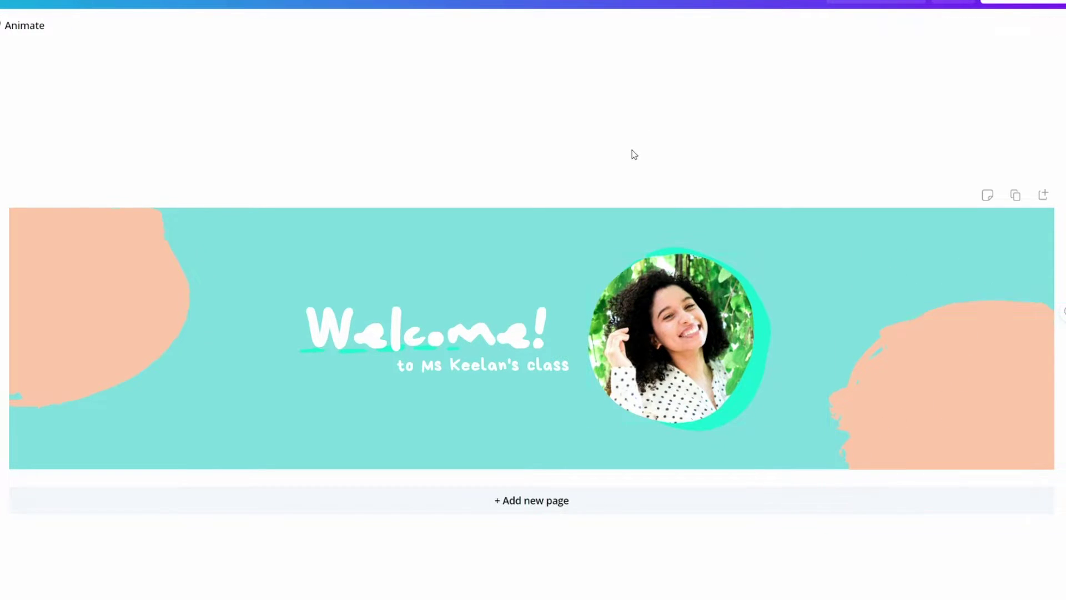
Step: Recolor the brush underline below "Welcome!" and the shape behind the photo to the peach document color
click(302, 351)
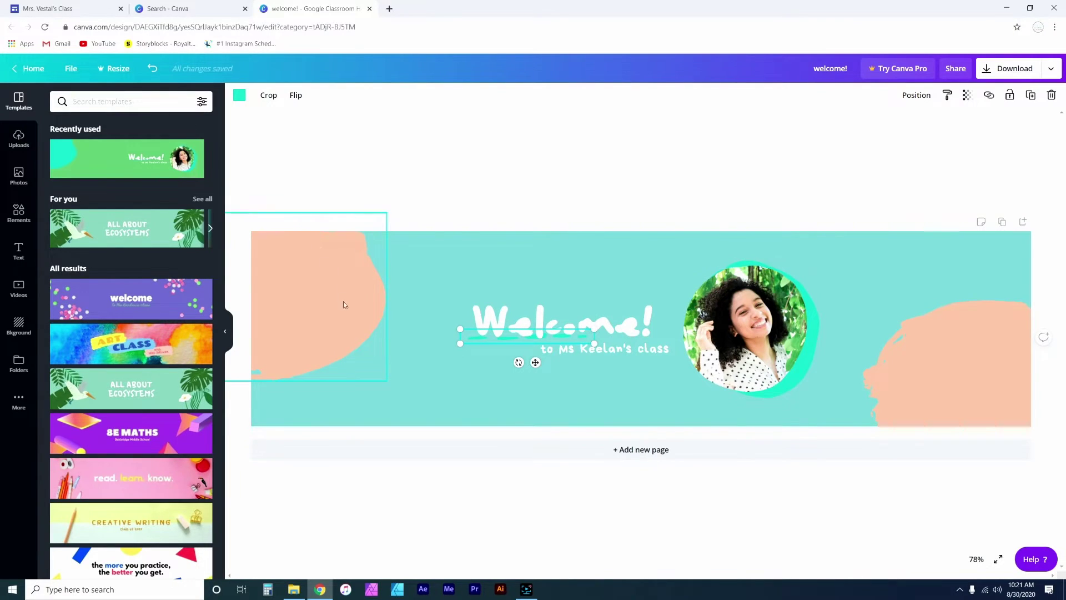
click(239, 95)
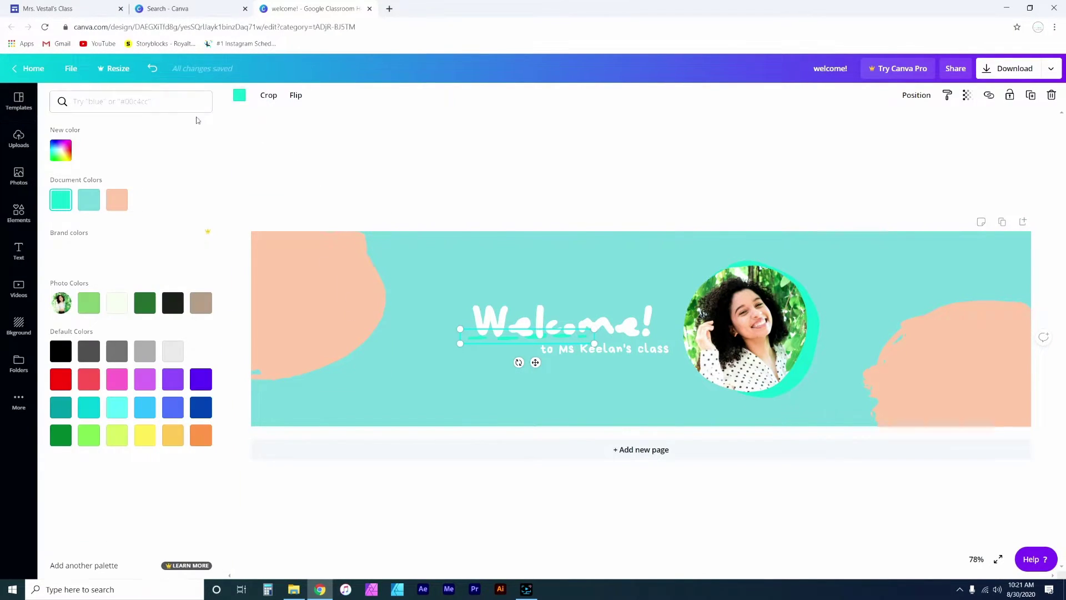
click(118, 199)
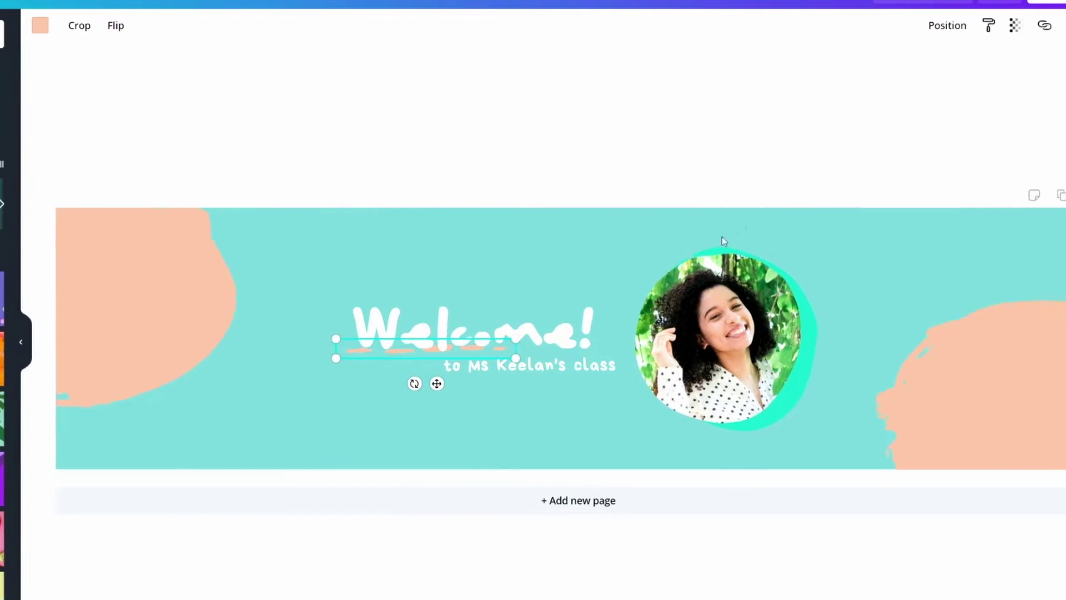
click(757, 361)
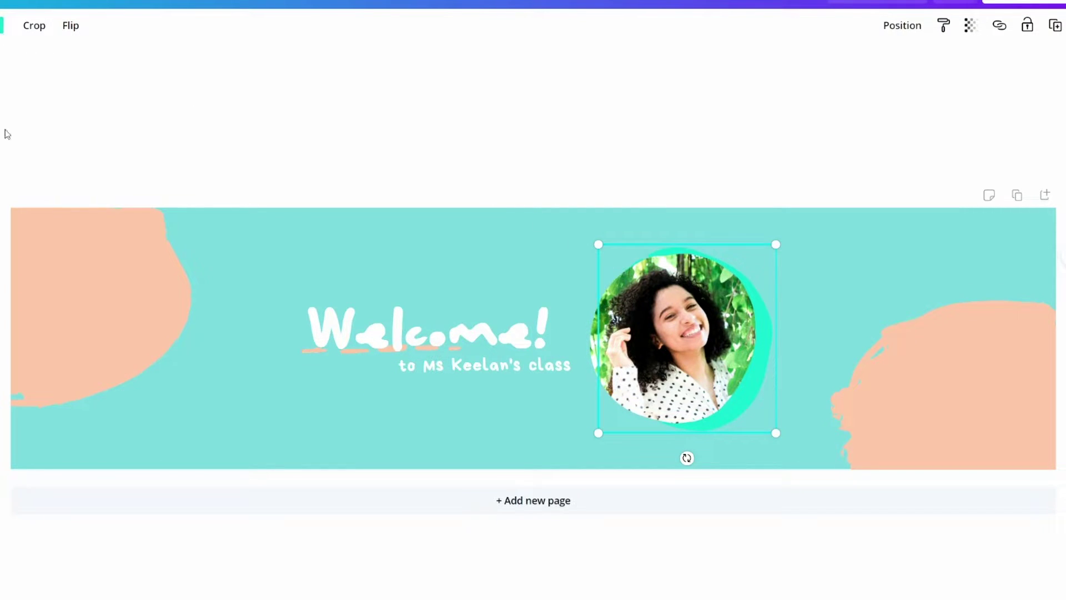
click(1, 222)
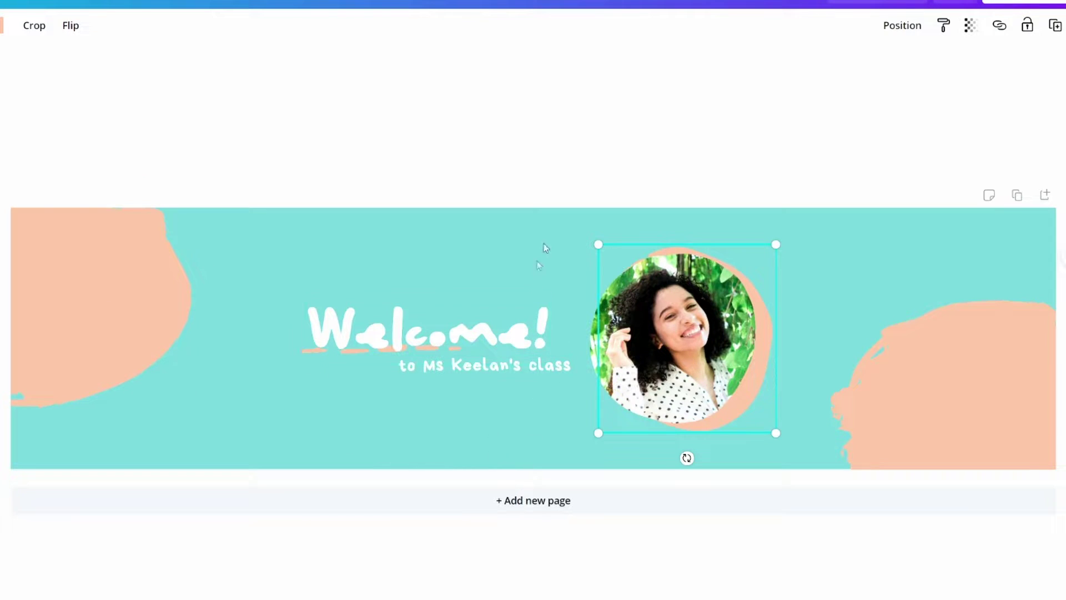
click(557, 195)
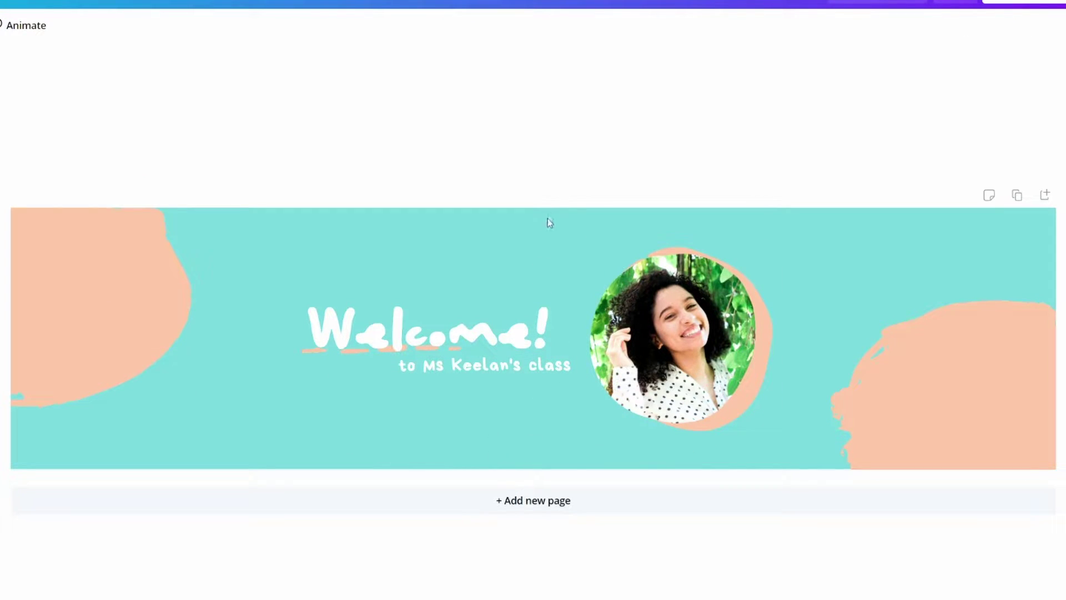
Step: Try the Chewy font on the "Welcome!" heading and move the heading up above its underline
click(541, 340)
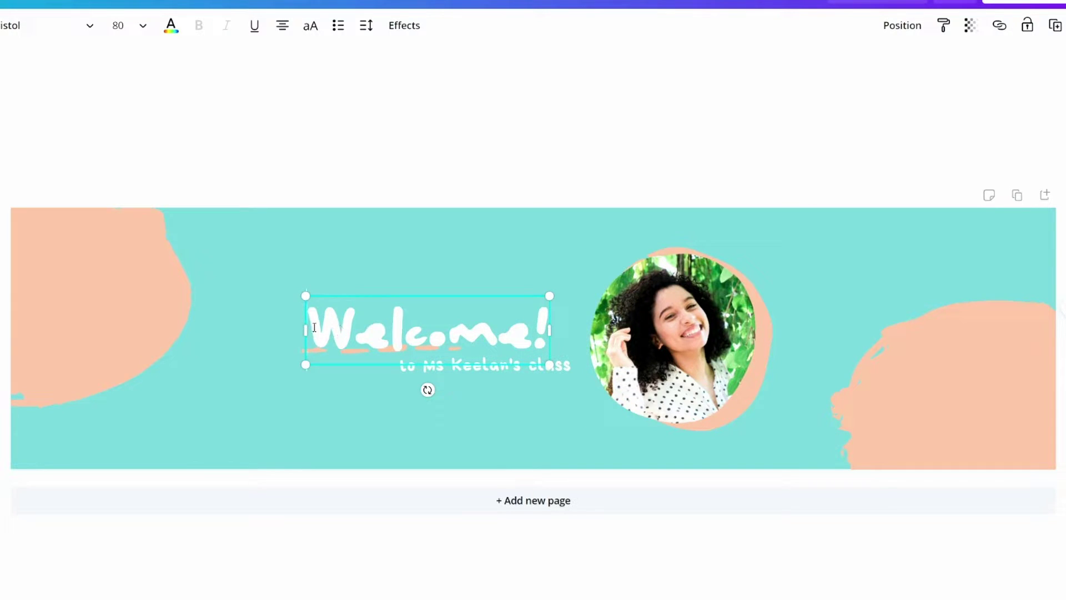
drag(329, 323, 547, 329)
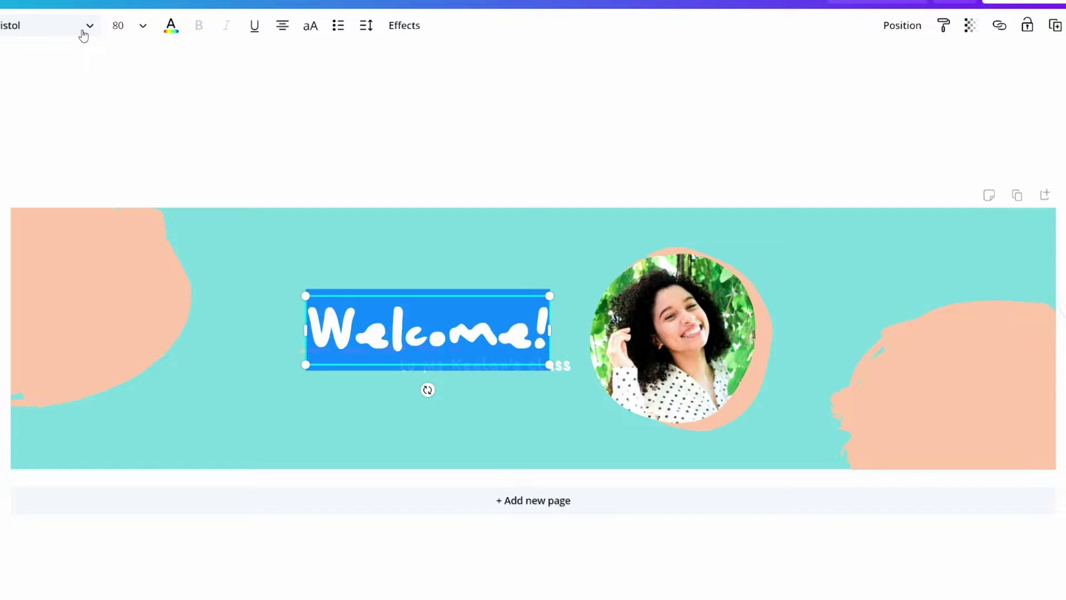
click(83, 33)
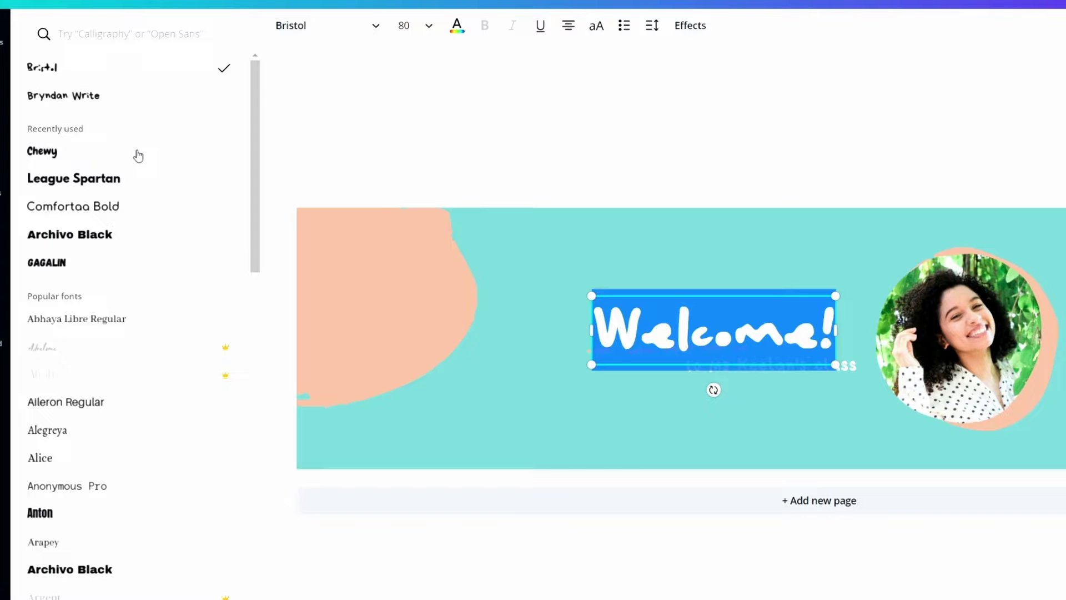
click(138, 154)
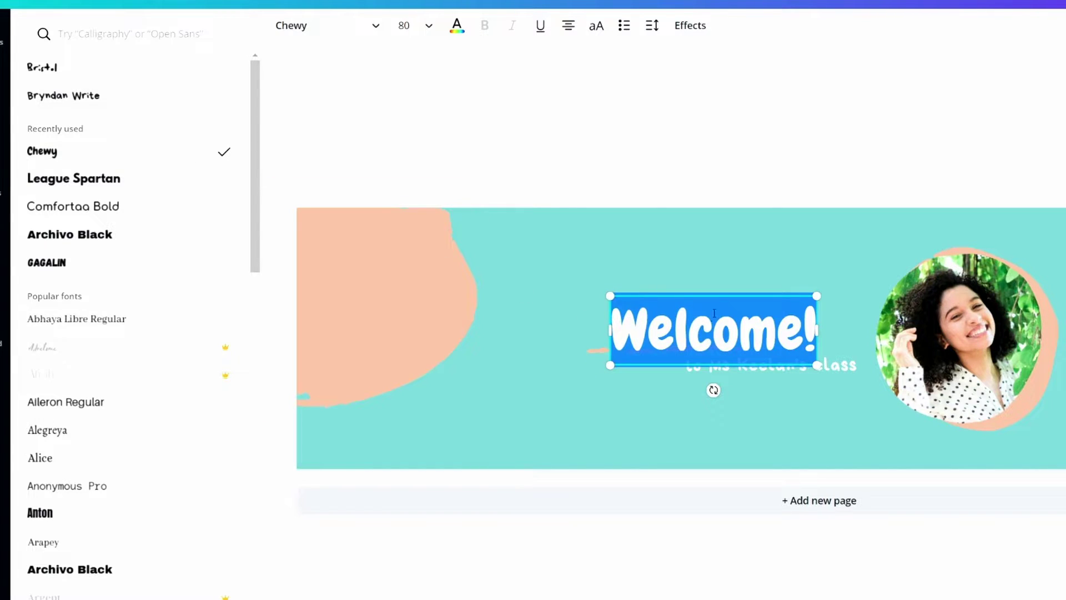
drag(724, 297, 755, 269)
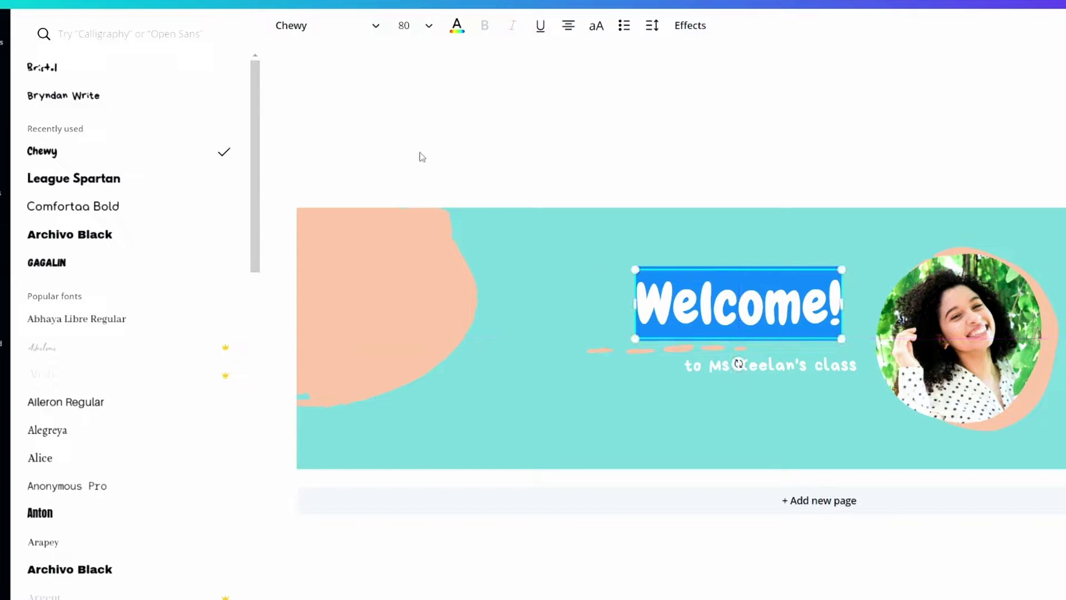
Step: Set the "Welcome!" heading's font to League Spartan and shift it slightly so it clears the photo
click(121, 188)
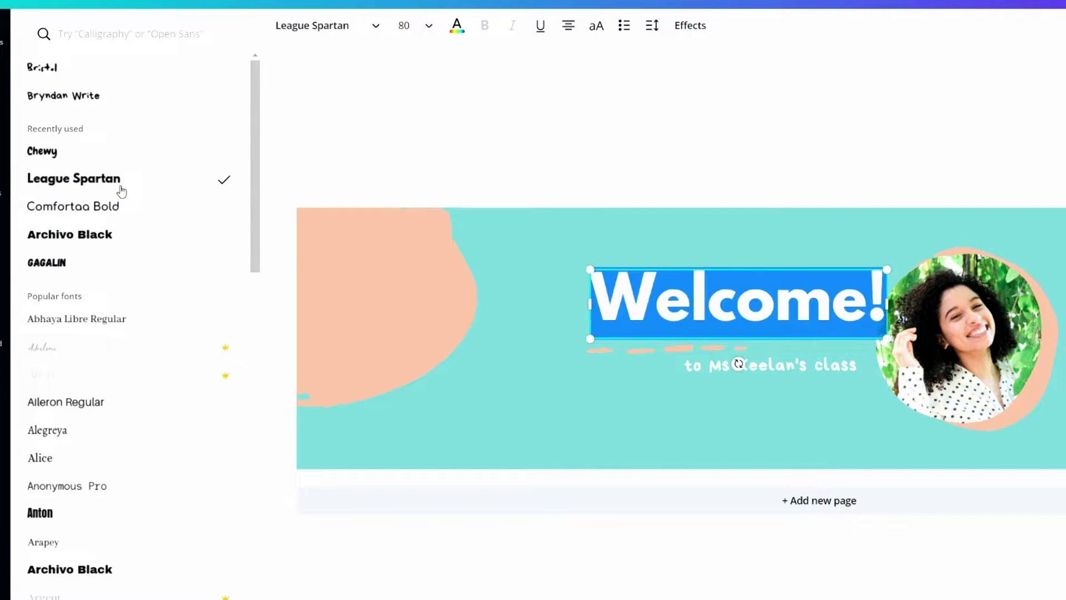
drag(778, 271, 766, 273)
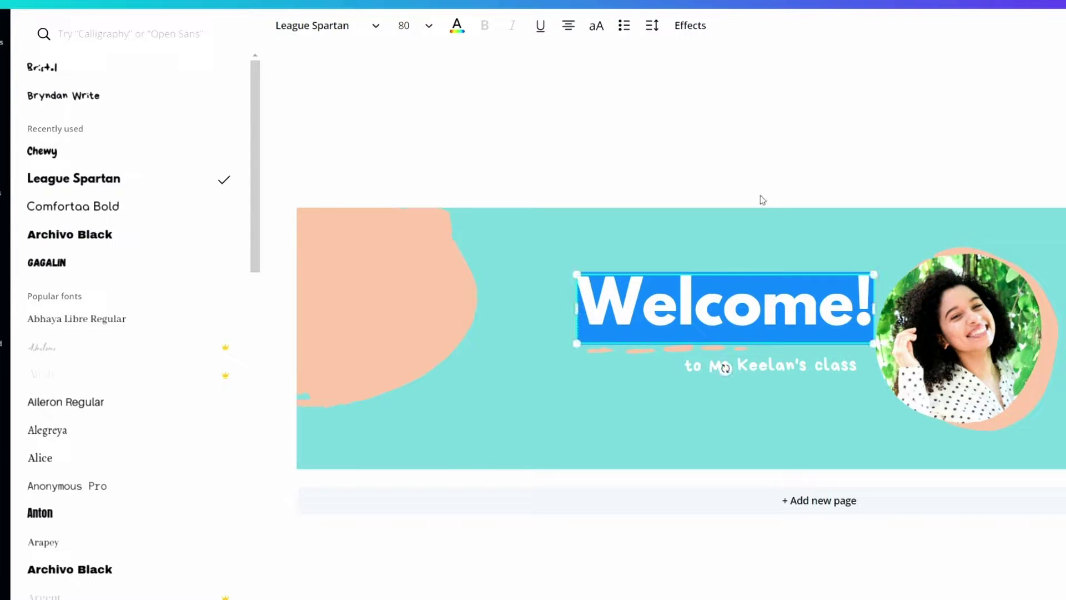
click(761, 199)
click(774, 253)
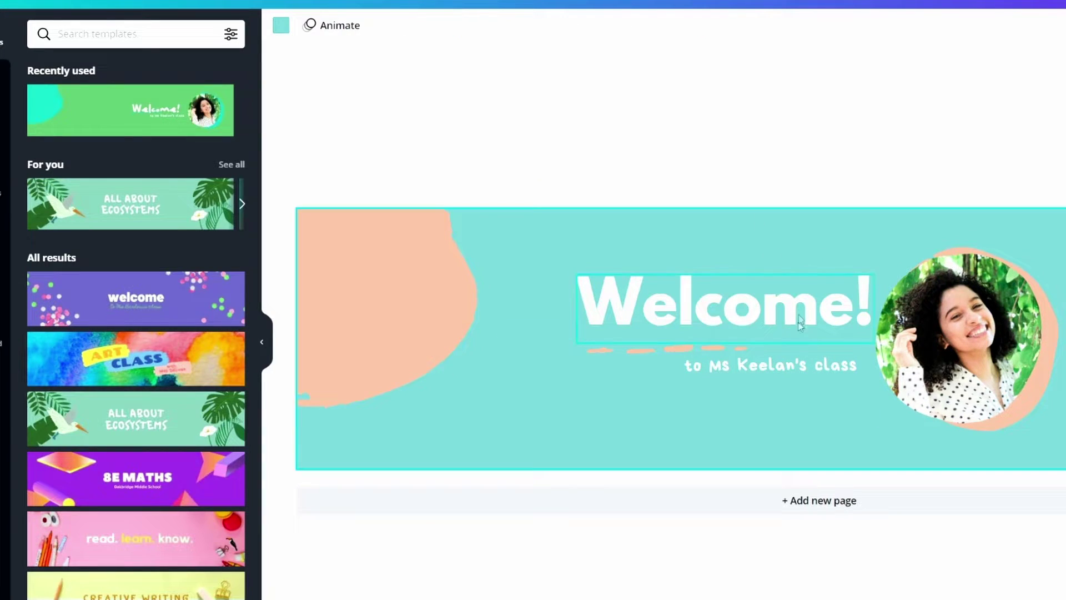
click(811, 339)
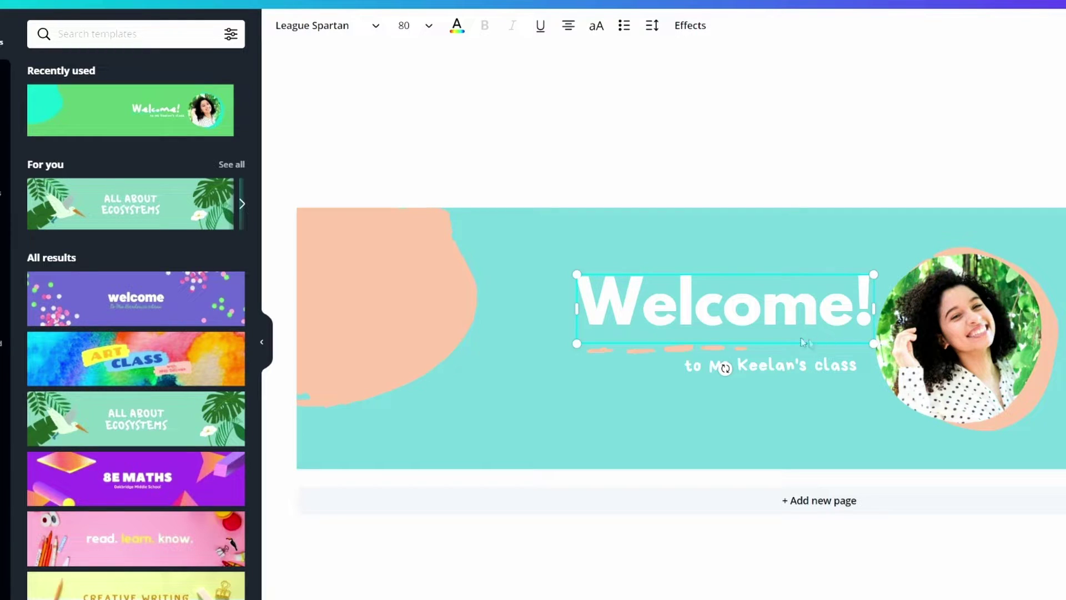
click(764, 278)
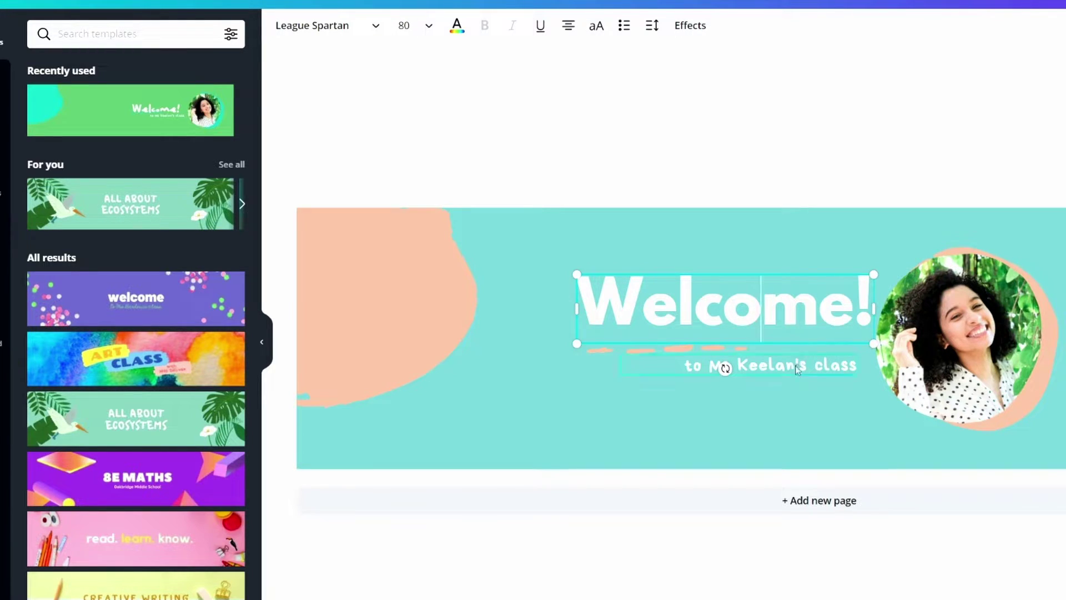
Step: Break the class line after "to" and replace the sample teacher's name with the teacher's own title and possessive name before "class"
click(816, 371)
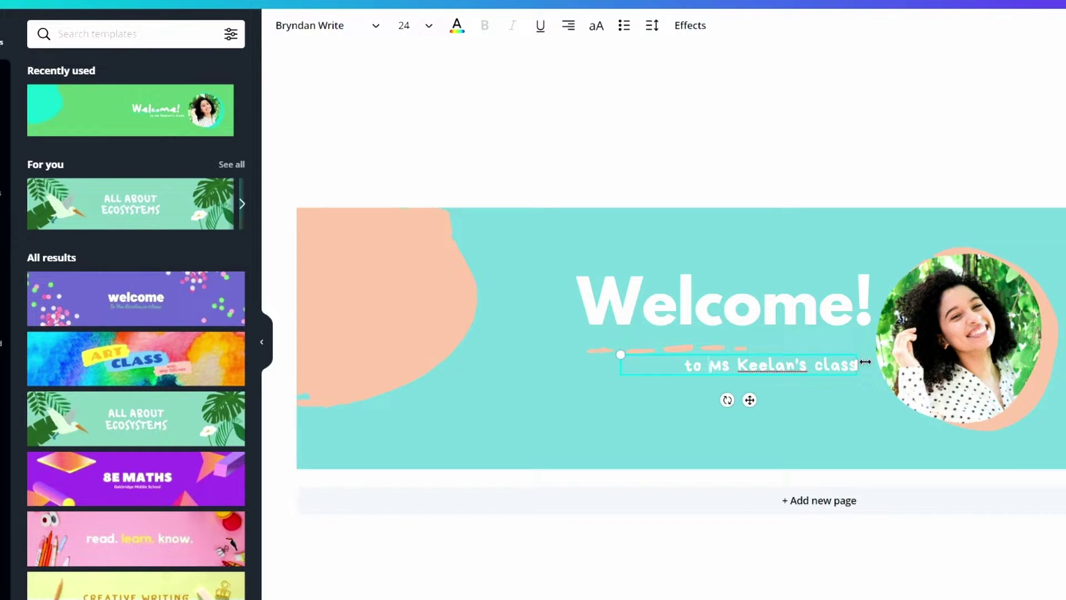
key(Return)
drag(807, 388, 710, 371)
text(Mrs. V)
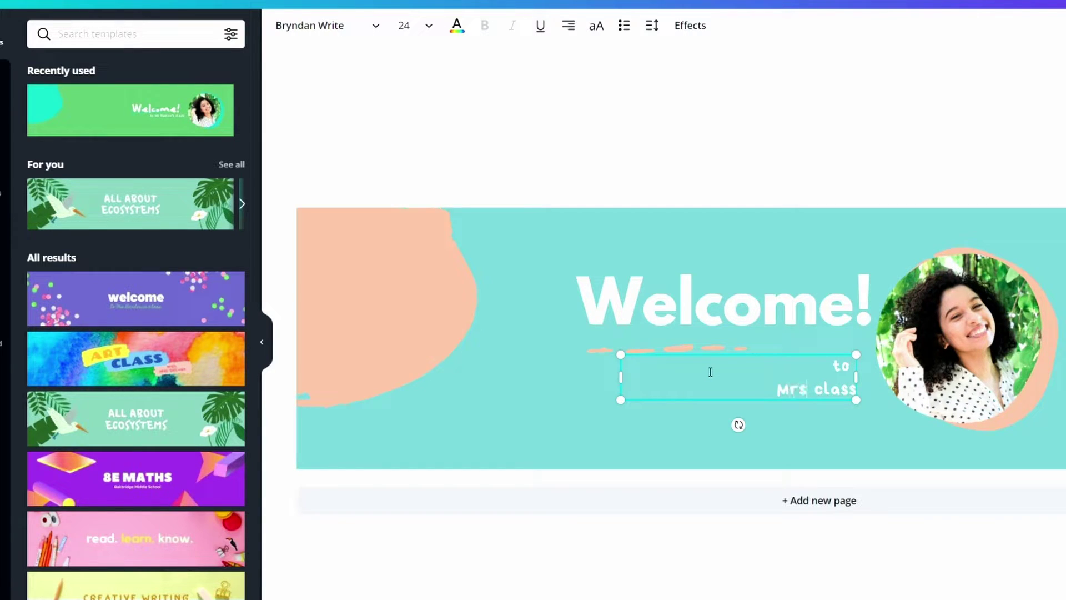
text(estal's)
Step: Align the class line's right edge with the "Welcome!" heading and move the heading down close to its underline
drag(754, 402, 772, 406)
click(771, 322)
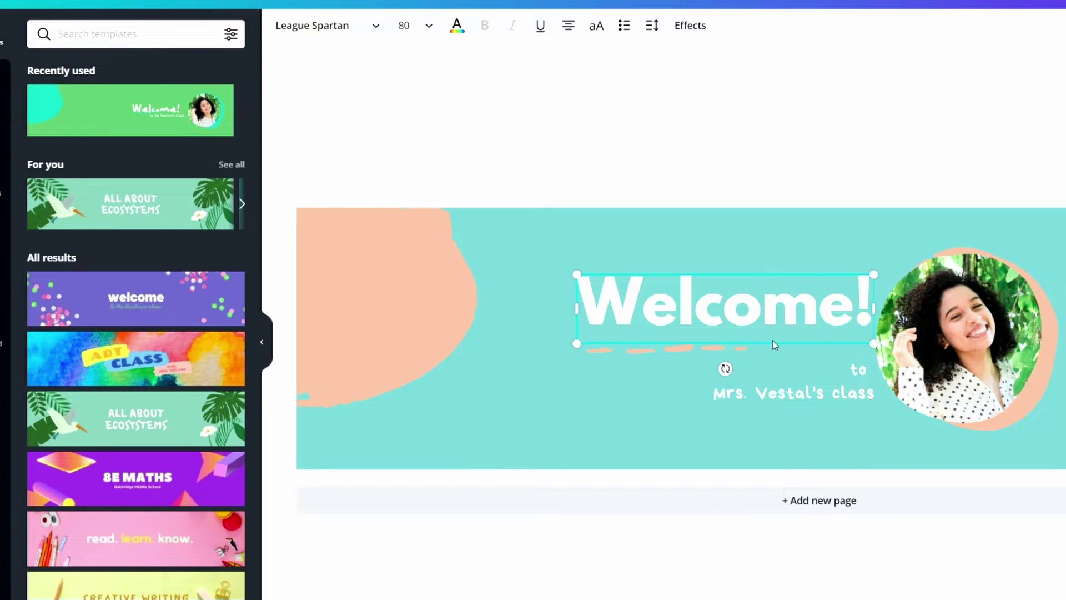
drag(775, 345, 772, 350)
click(714, 387)
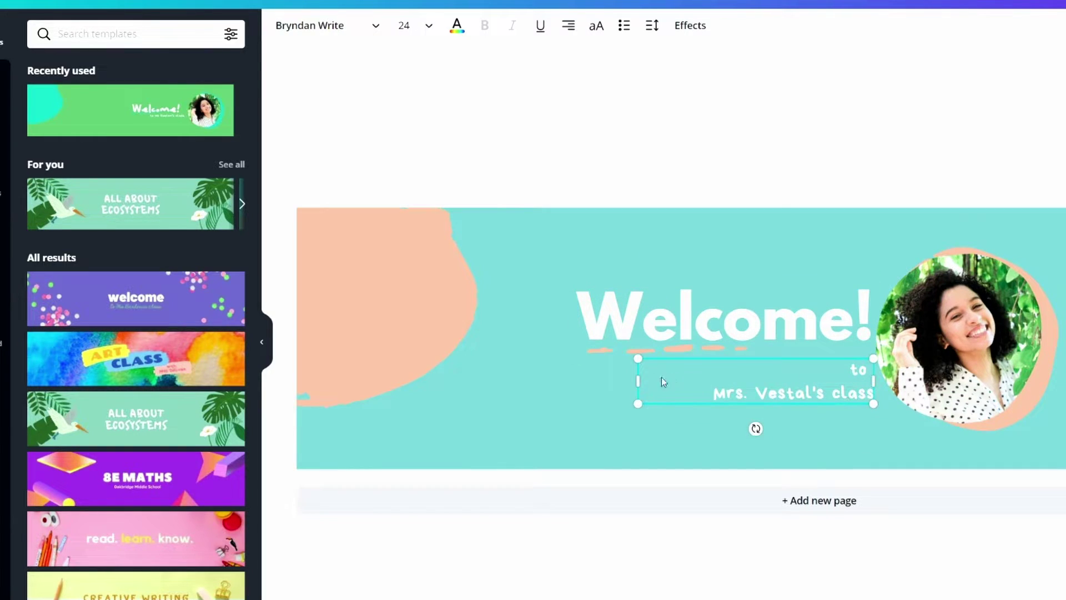
Step: Widen the class line's text box, set its font size to 32, and move it up slightly beneath the "Welcome!" heading
drag(638, 381, 588, 378)
drag(849, 369, 867, 394)
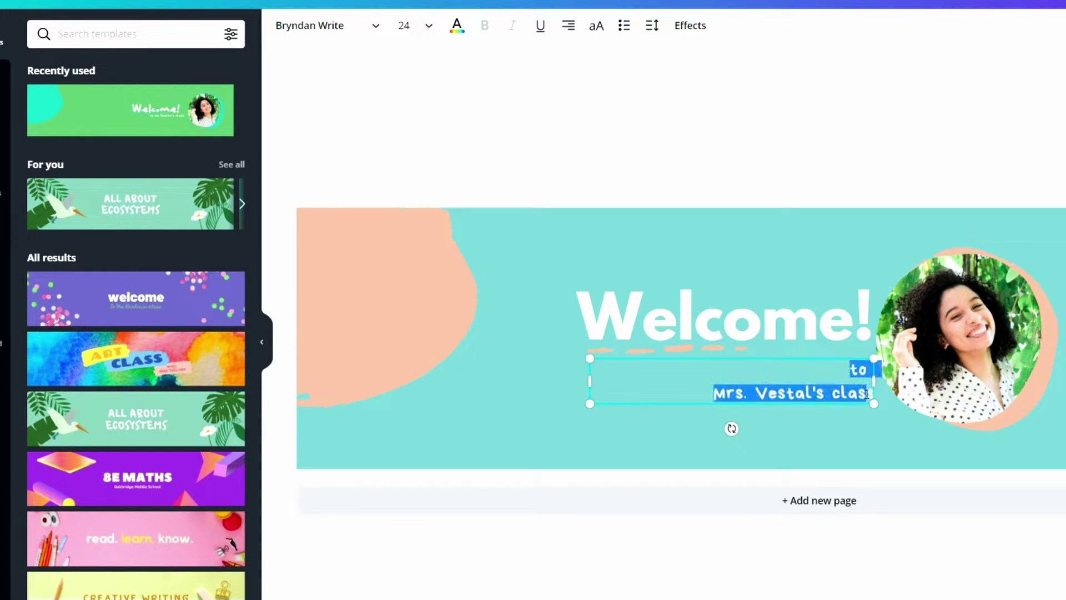
click(428, 27)
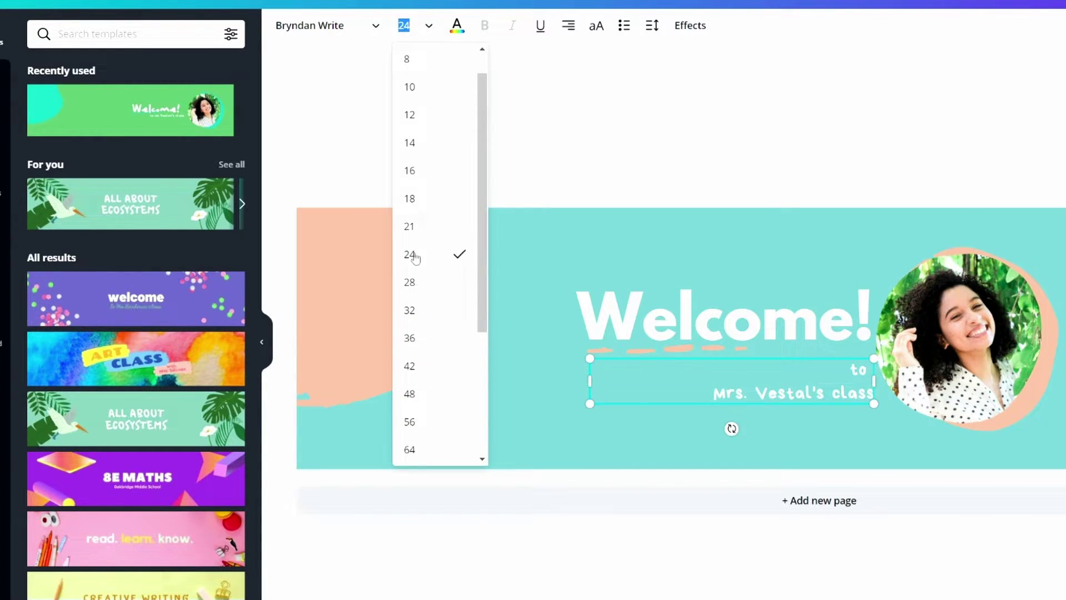
click(412, 309)
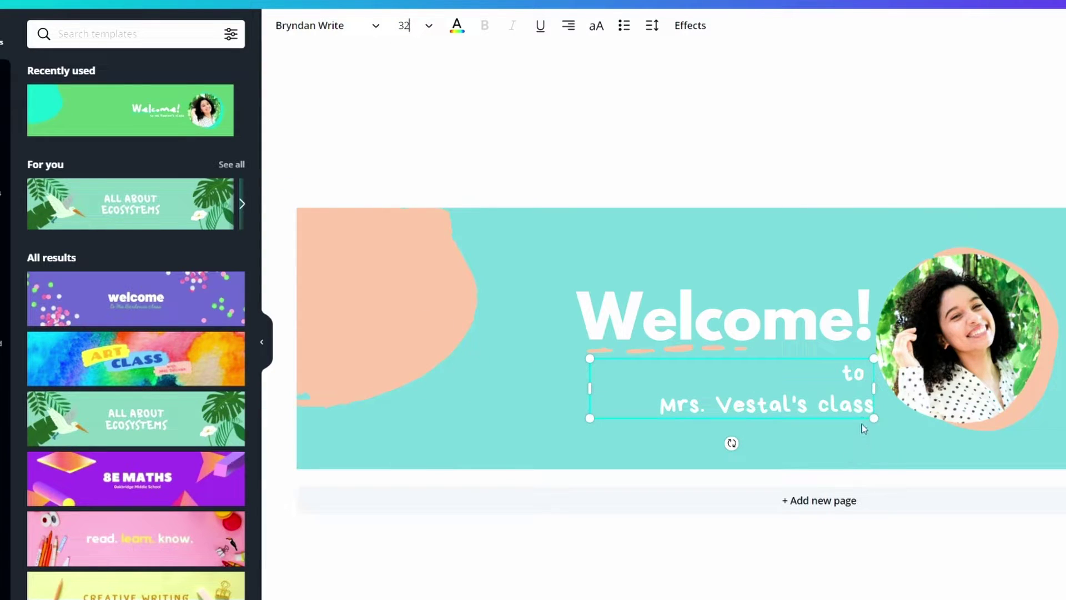
drag(863, 417, 862, 412)
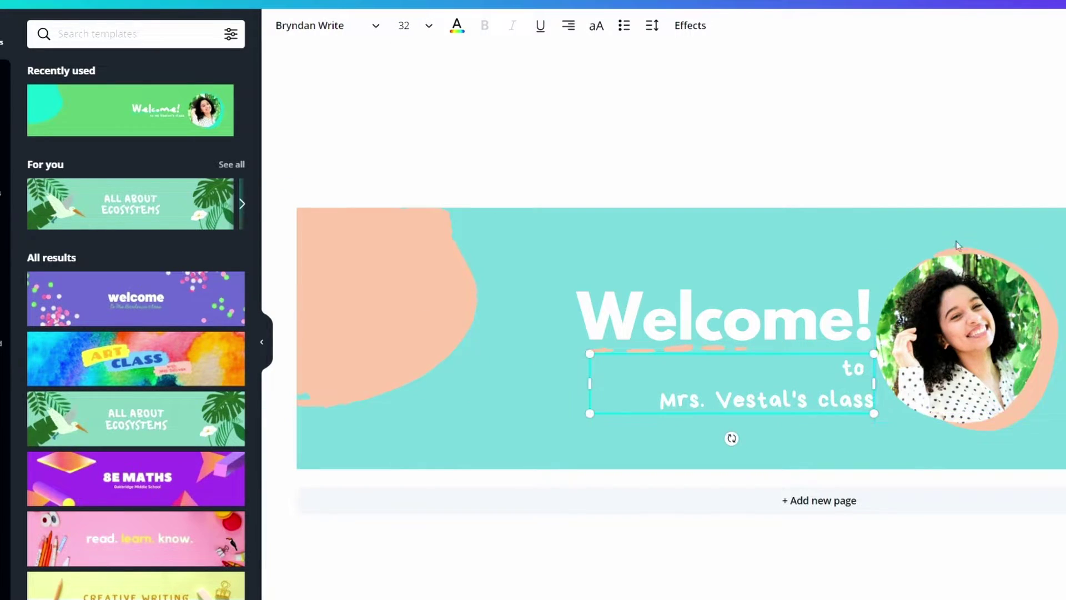
click(932, 162)
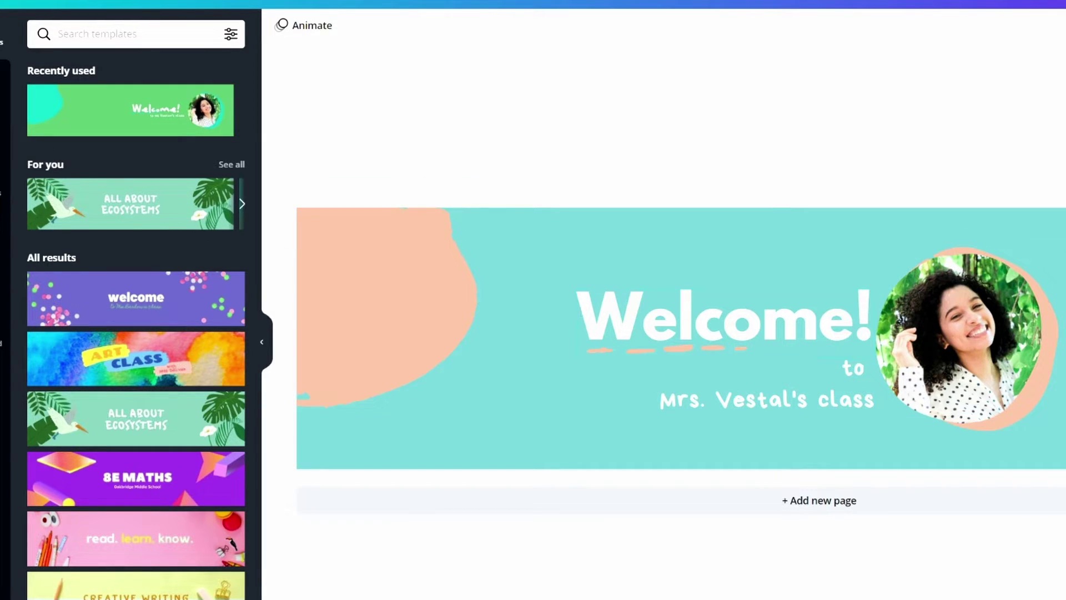
Step: Browse the trending stock photos available for the banner
click(1, 139)
scroll(120, 184, down, 6)
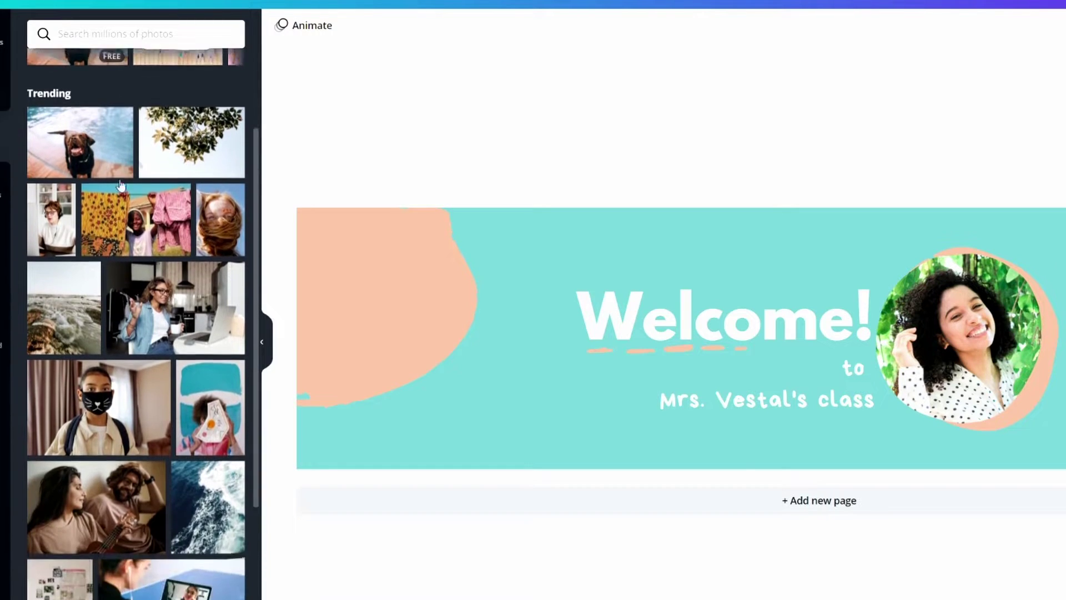
scroll(121, 184, down, 8)
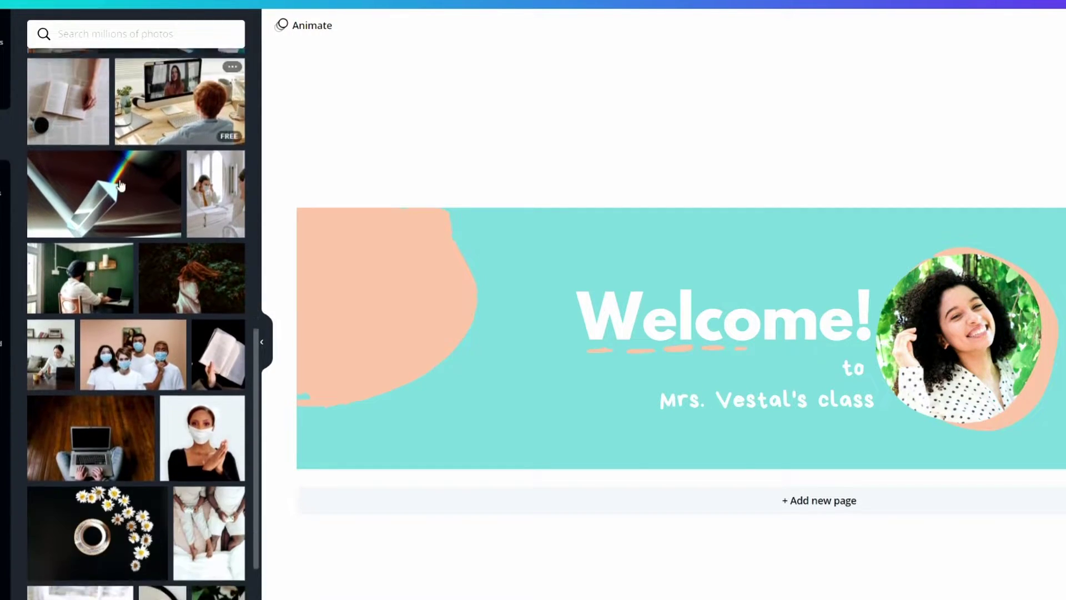
scroll(120, 189, down, 1)
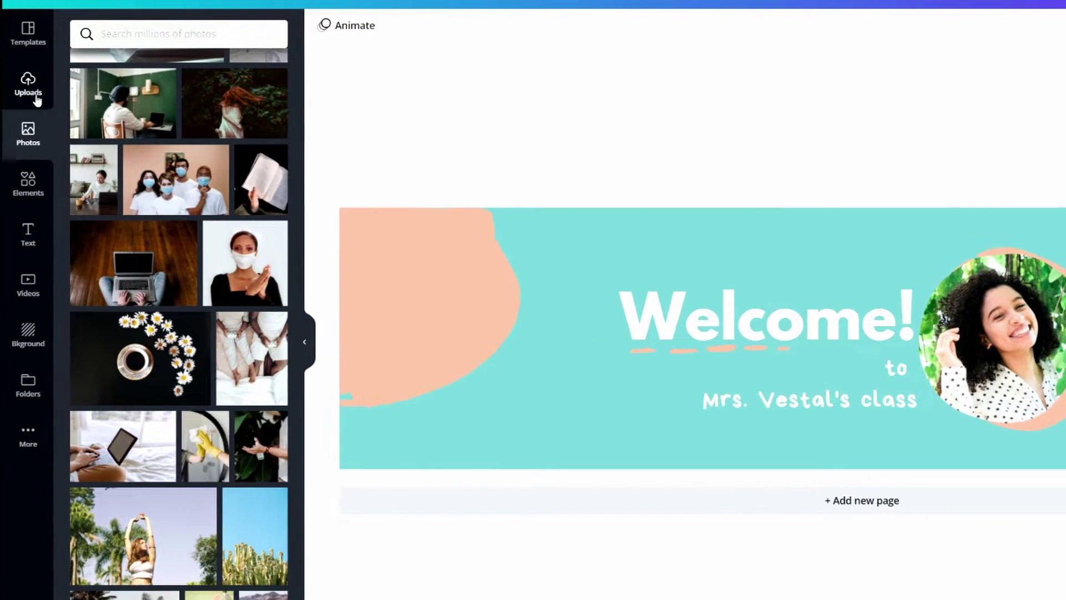
Step: Replace the sample portrait in the banner's round frame with the uploaded photo of the woman in a teal blazer seated on stairs
click(37, 97)
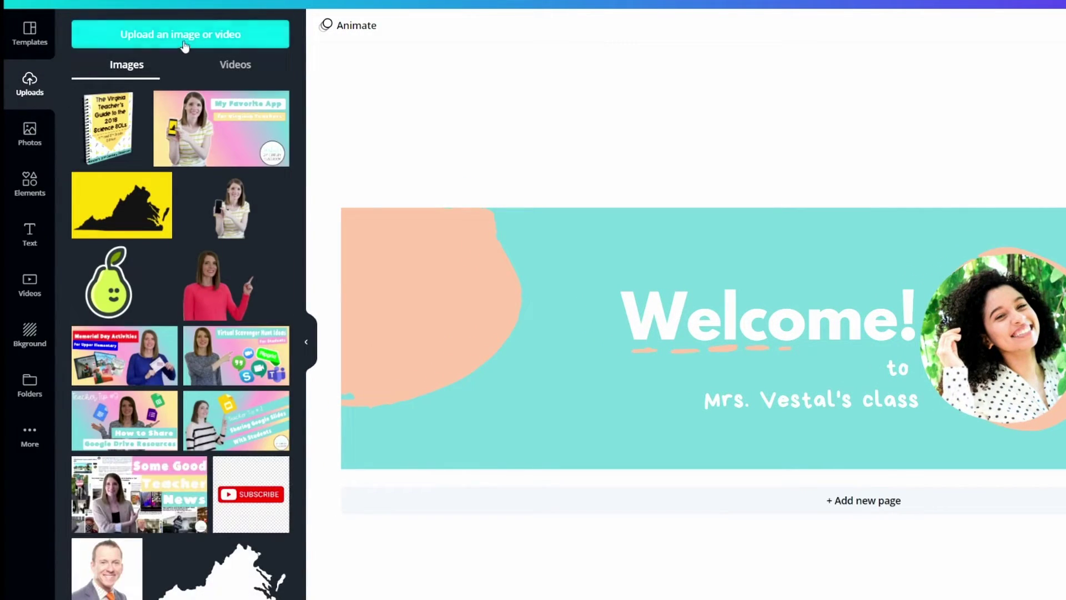
click(185, 40)
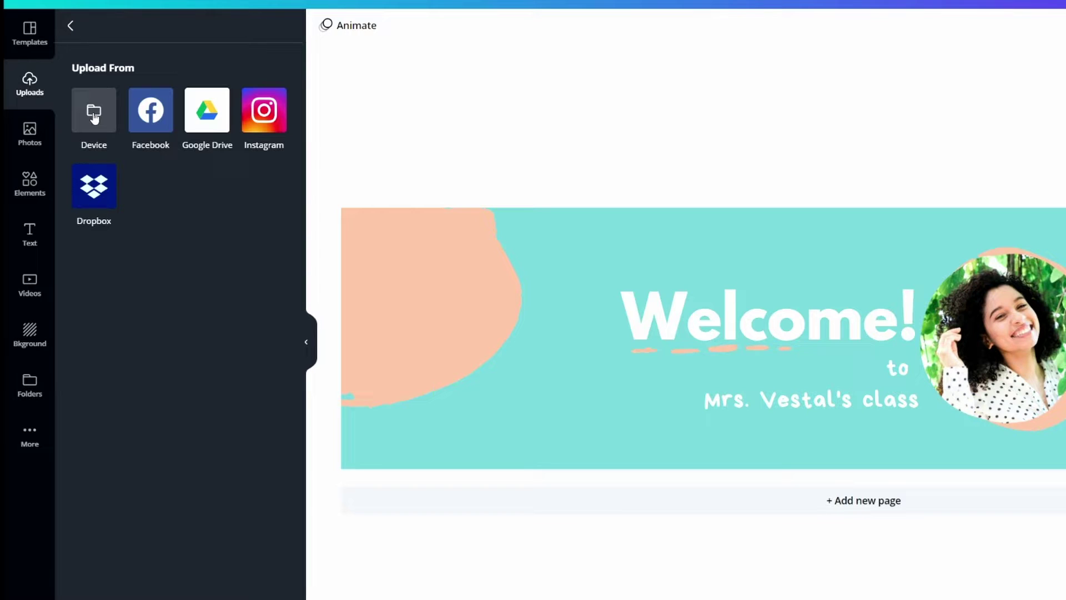
click(70, 26)
scroll(165, 195, down, 4)
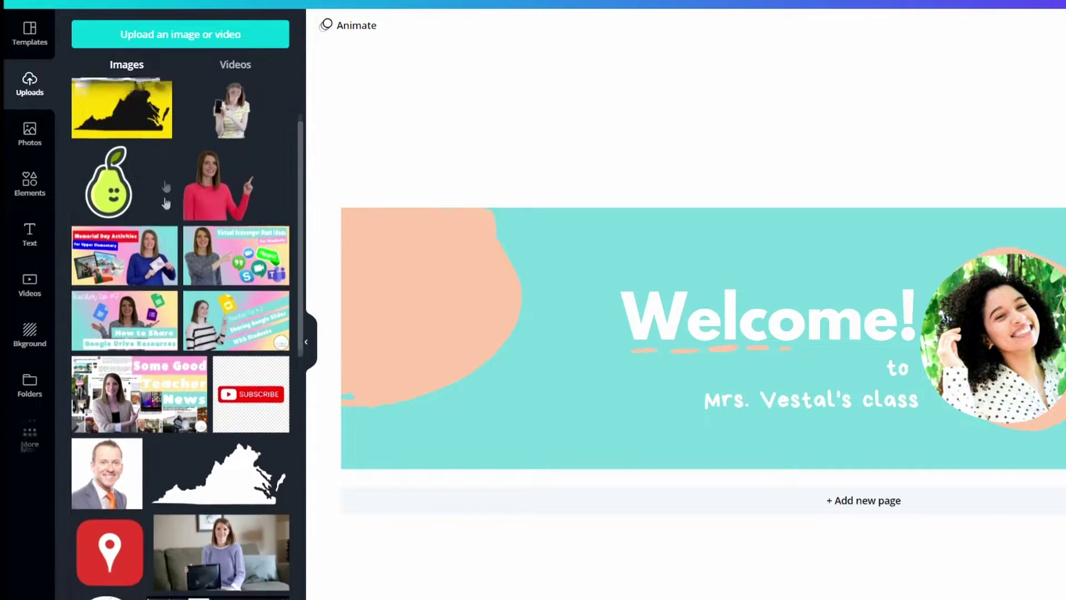
scroll(165, 196, down, 7)
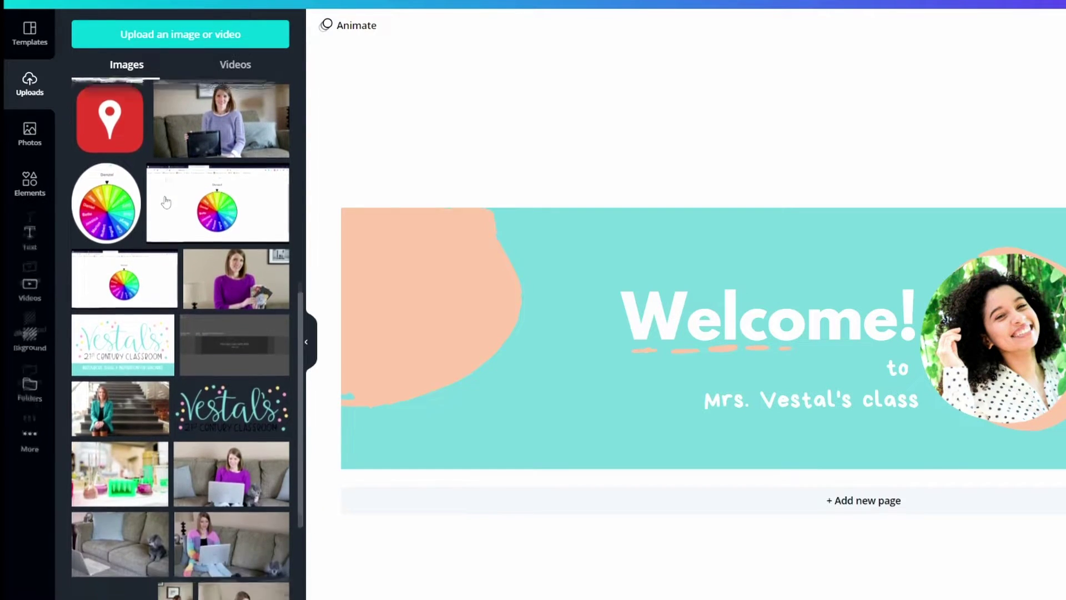
scroll(165, 201, down, 1)
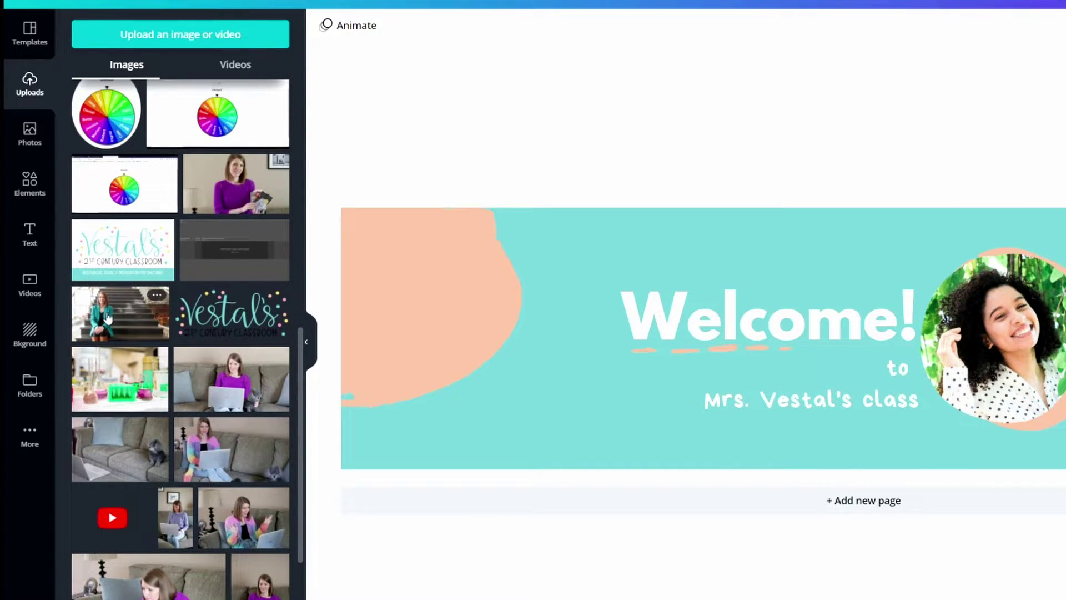
click(108, 317)
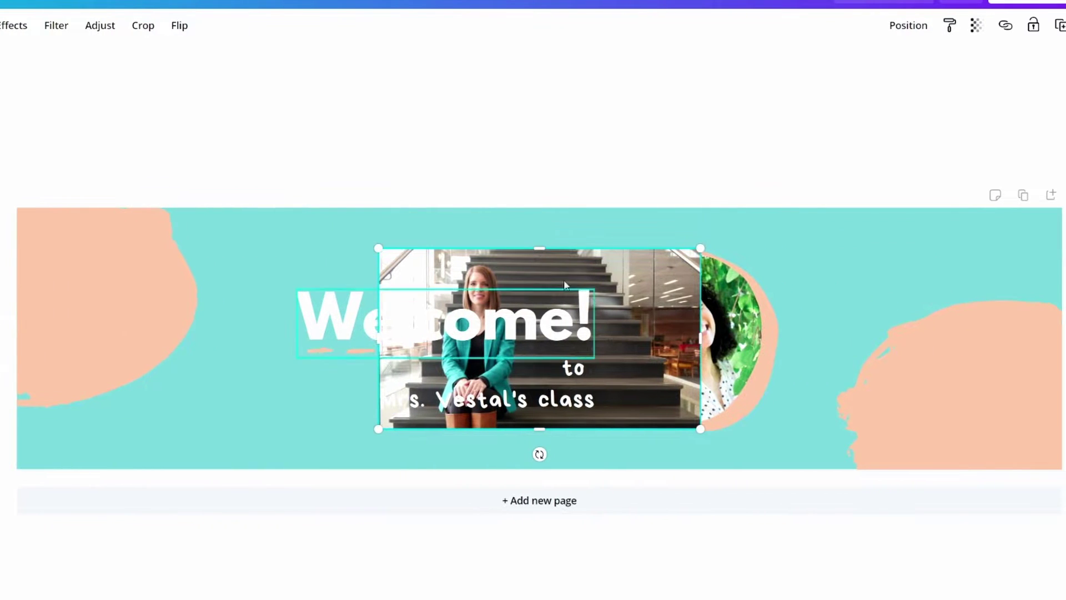
drag(522, 267, 679, 283)
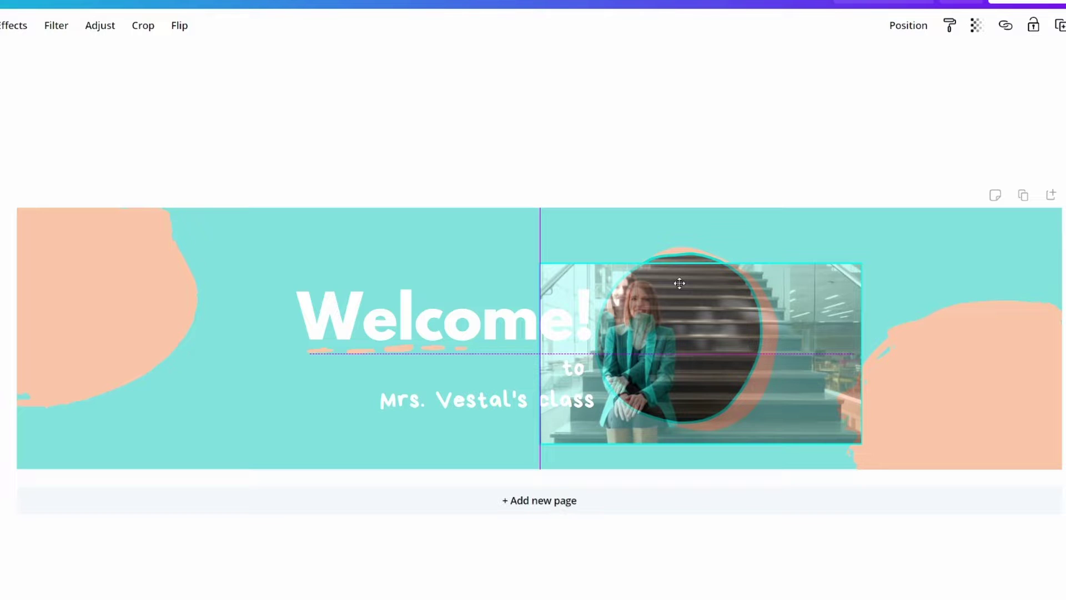
drag(680, 283, 666, 288)
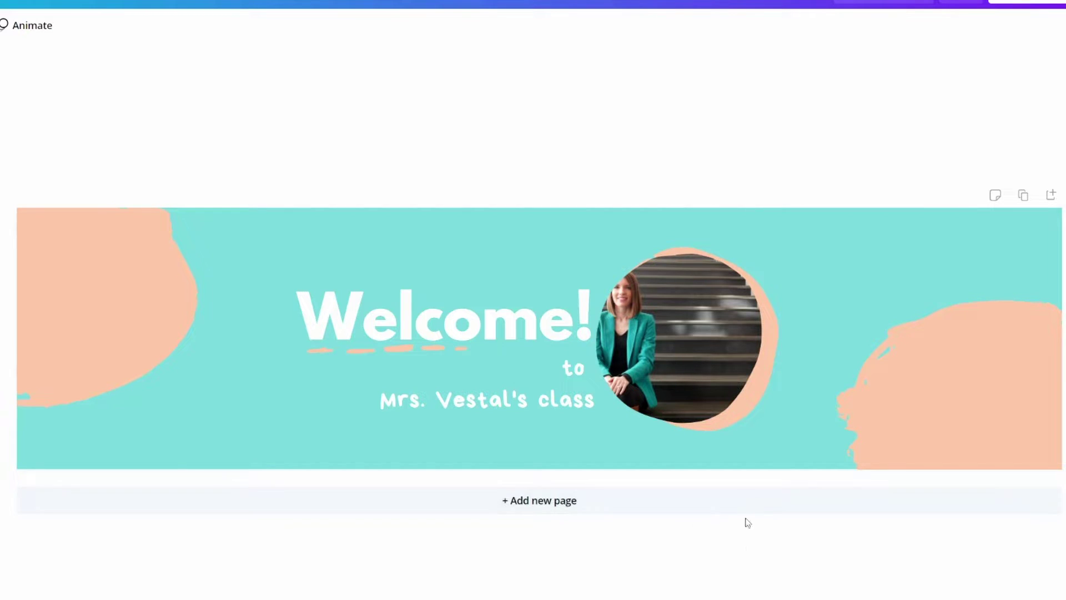
Step: Shift the photo inside its round frame so the seated woman is centered, and enlarge it slightly
double_click(689, 322)
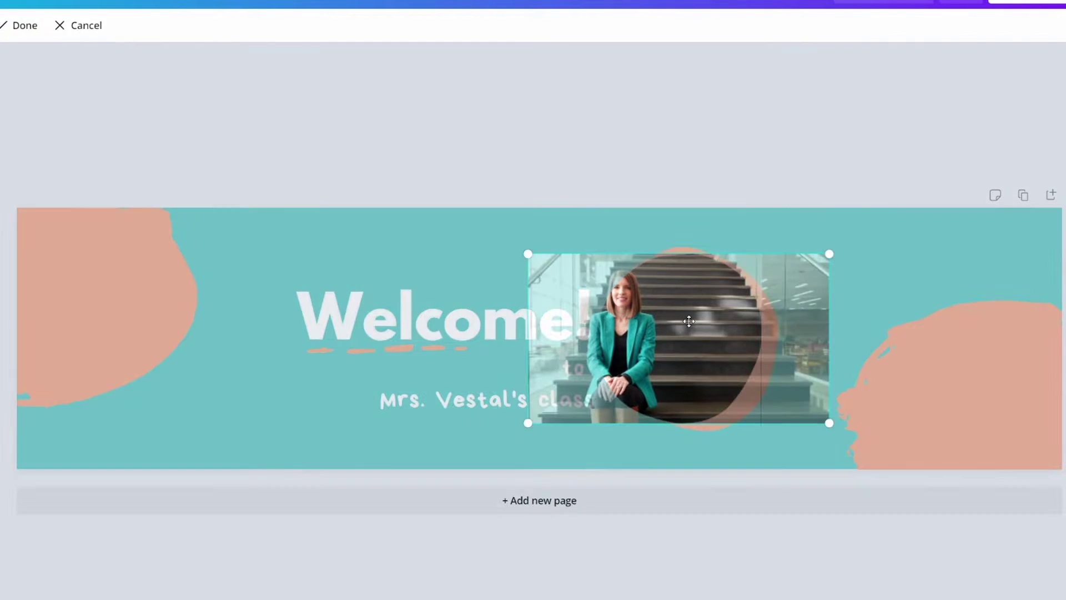
drag(705, 344, 755, 333)
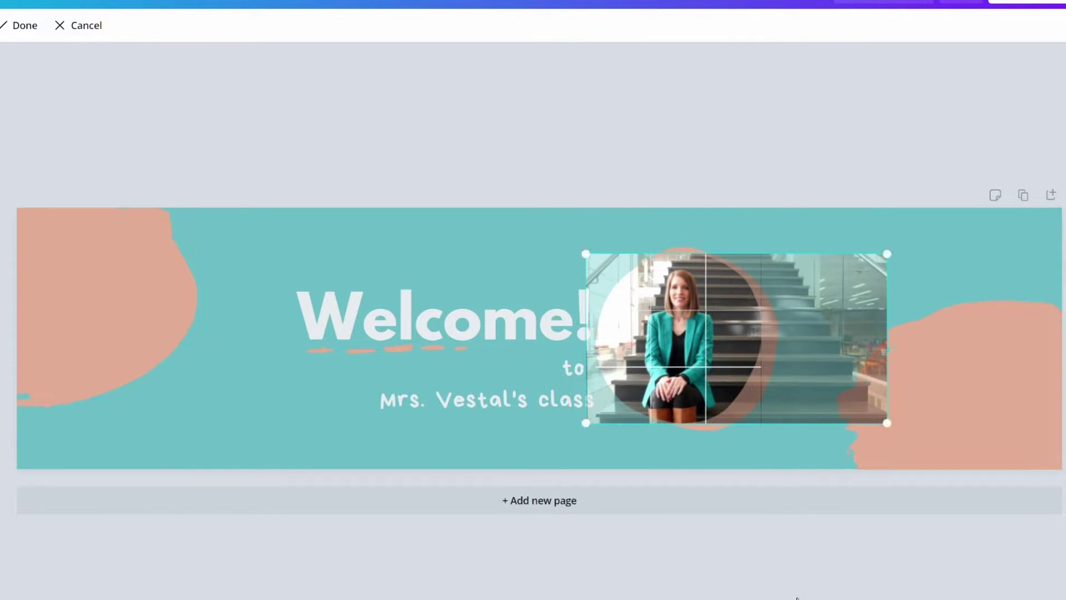
drag(887, 254, 905, 238)
drag(760, 337, 754, 336)
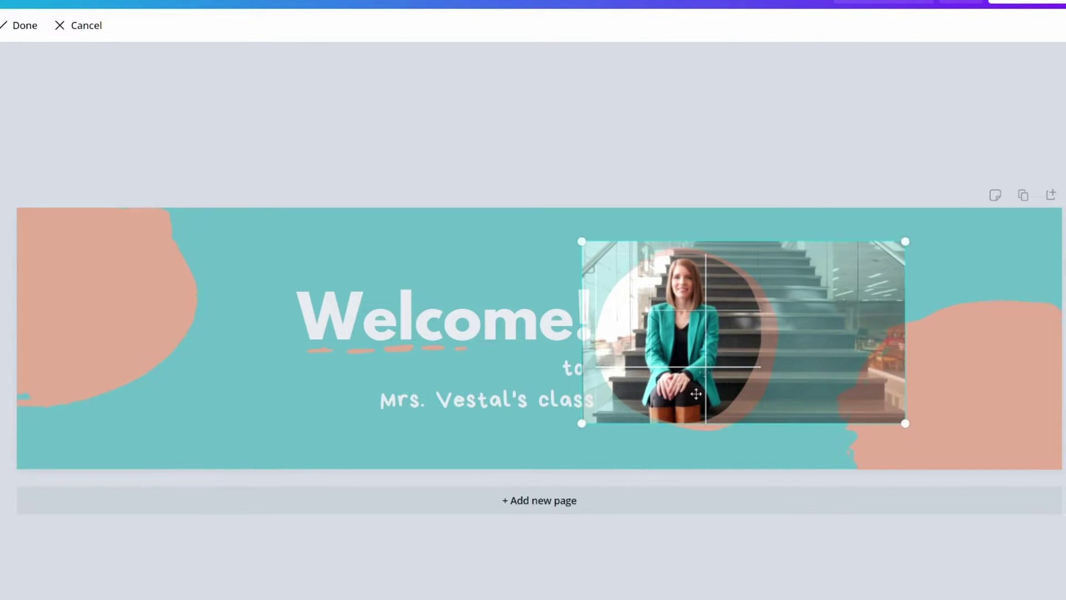
click(514, 173)
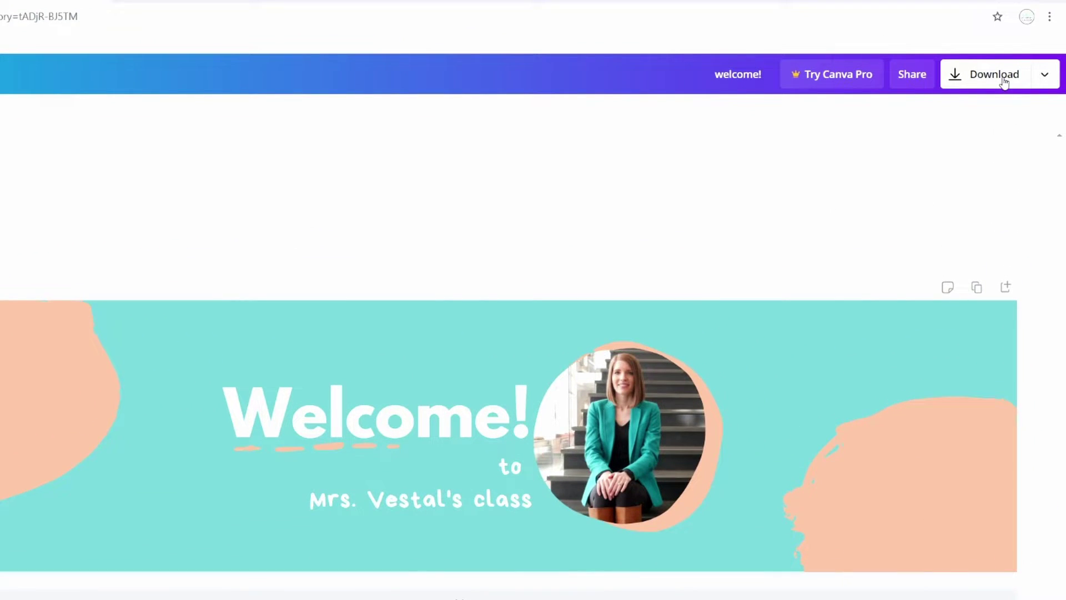
Step: Download the finished banner as a PNG and dismiss the Canva Pro trial offer
click(993, 74)
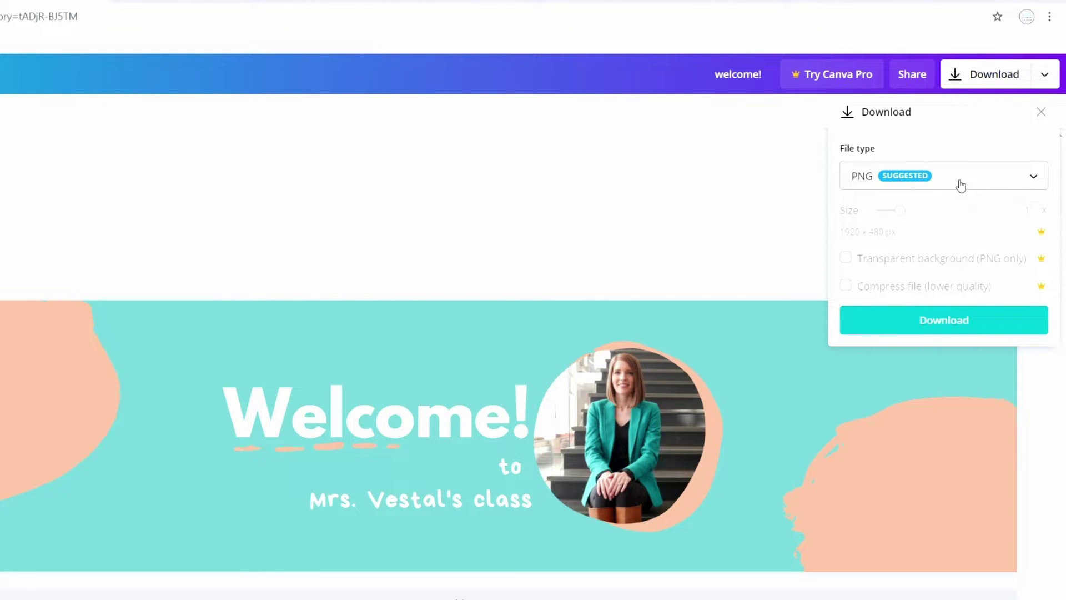
click(934, 327)
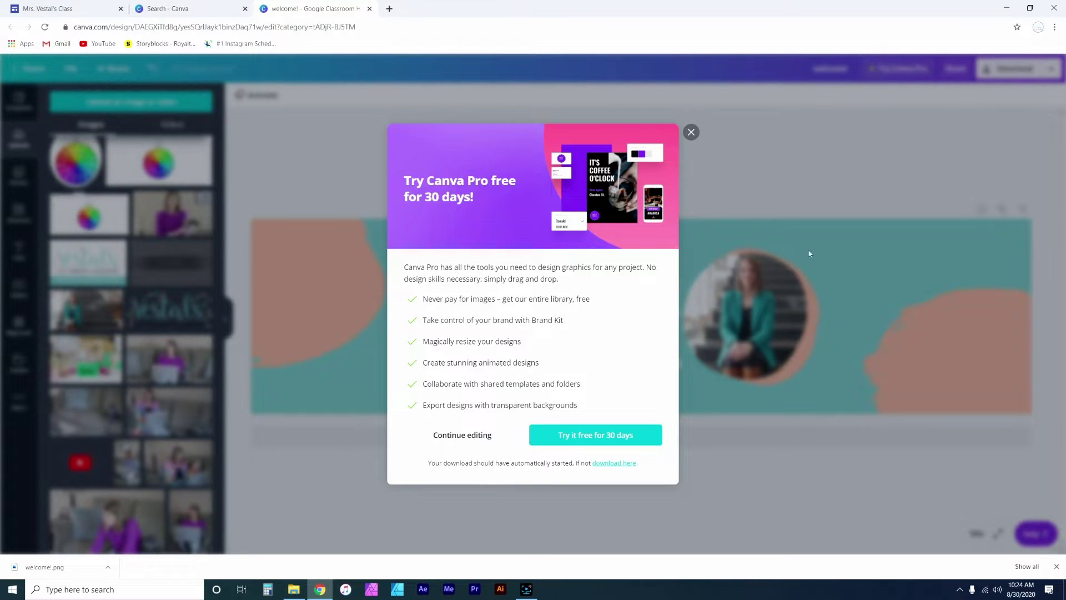
click(691, 133)
Step: Open the downloaded welcome!.png, save a PNG copy in the Desktop's Google Site folder, and close the image viewer
click(44, 566)
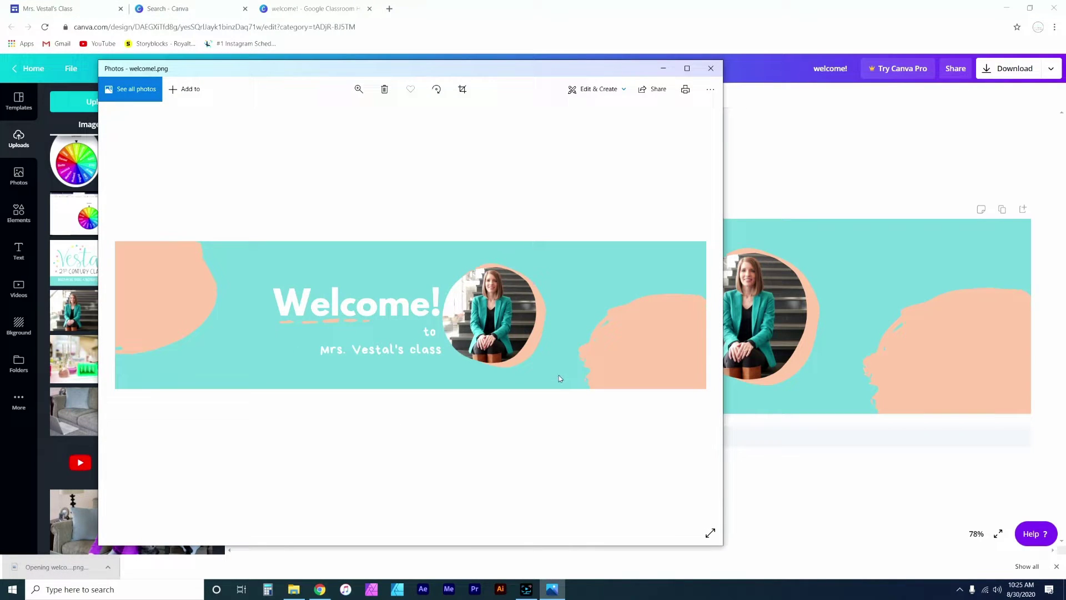
click(710, 89)
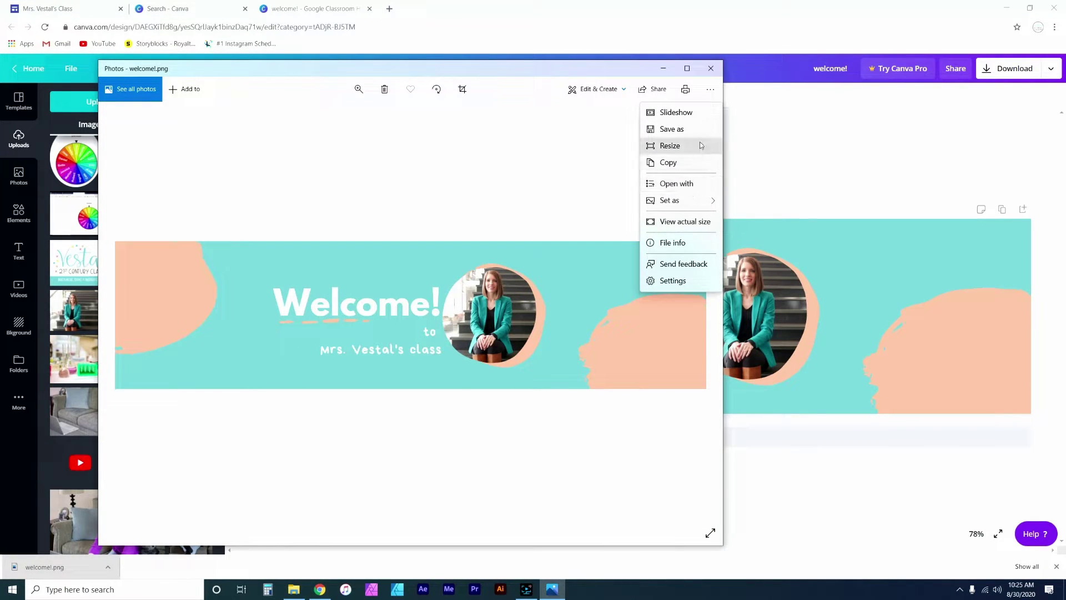
click(675, 129)
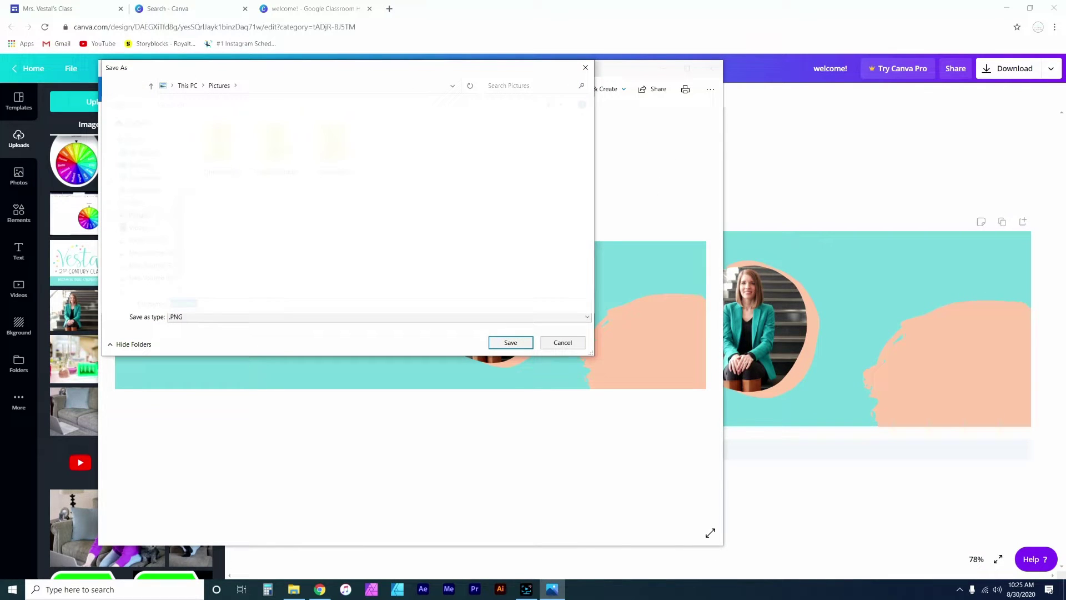
double_click(222, 159)
click(510, 342)
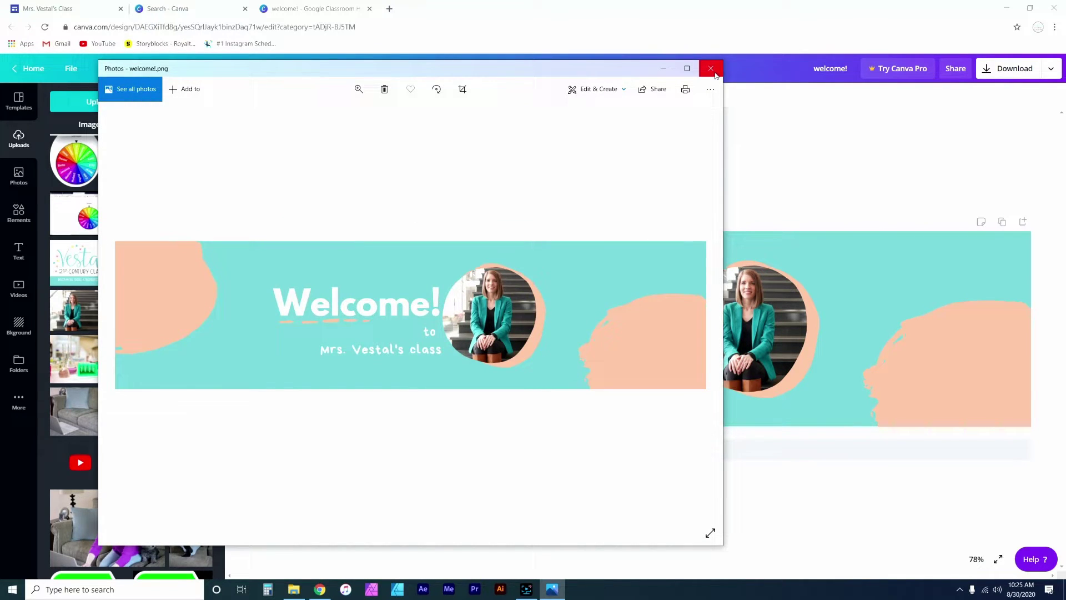
click(715, 74)
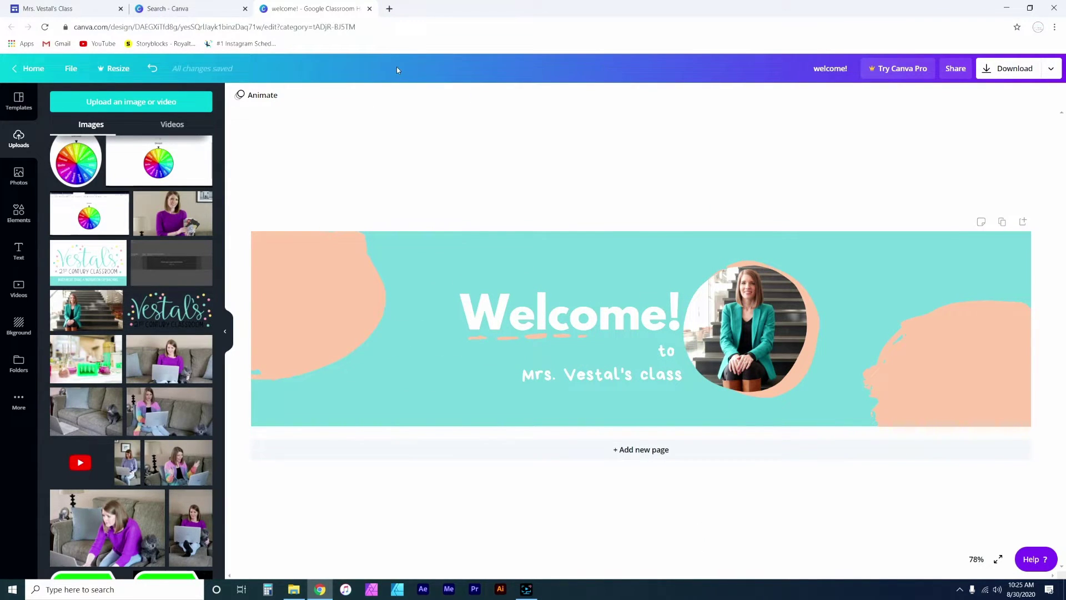
Step: Switch to the class website in Google Sites and upload the banner from Desktop > Google Site as the header image
click(73, 11)
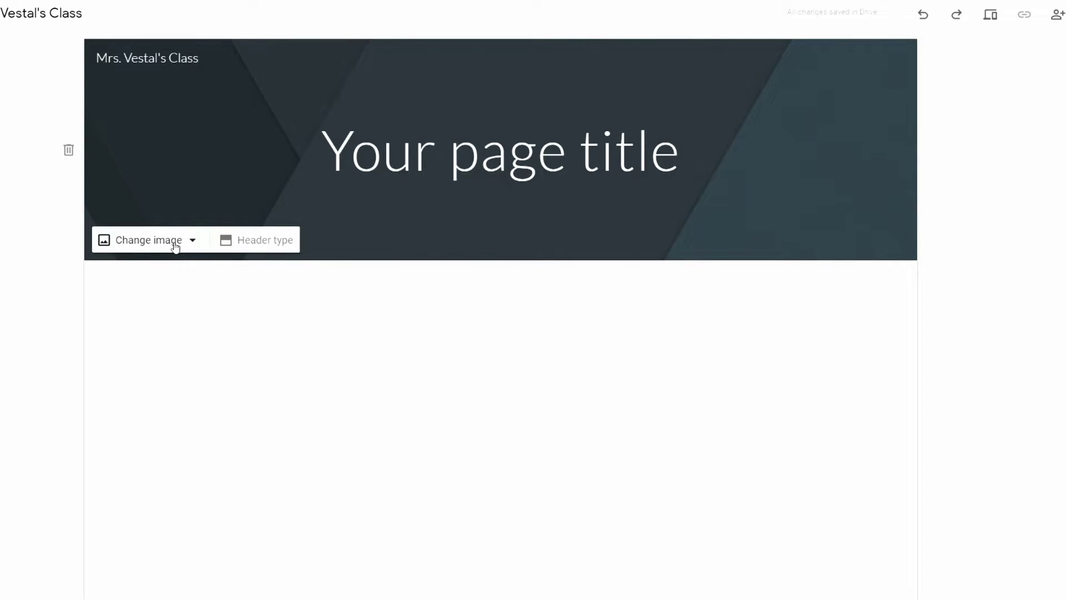
click(175, 244)
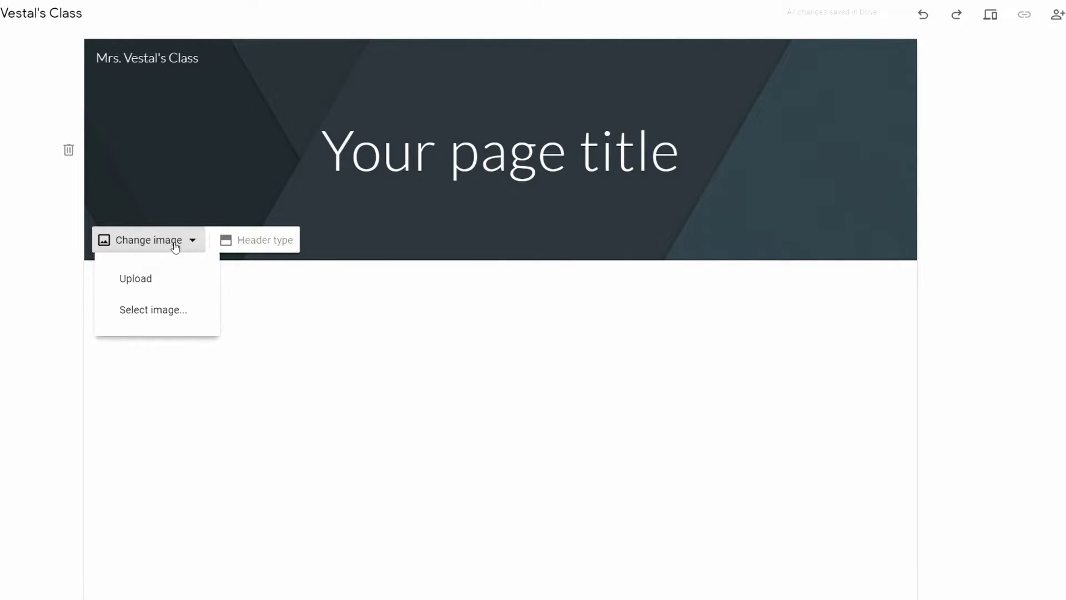
click(152, 286)
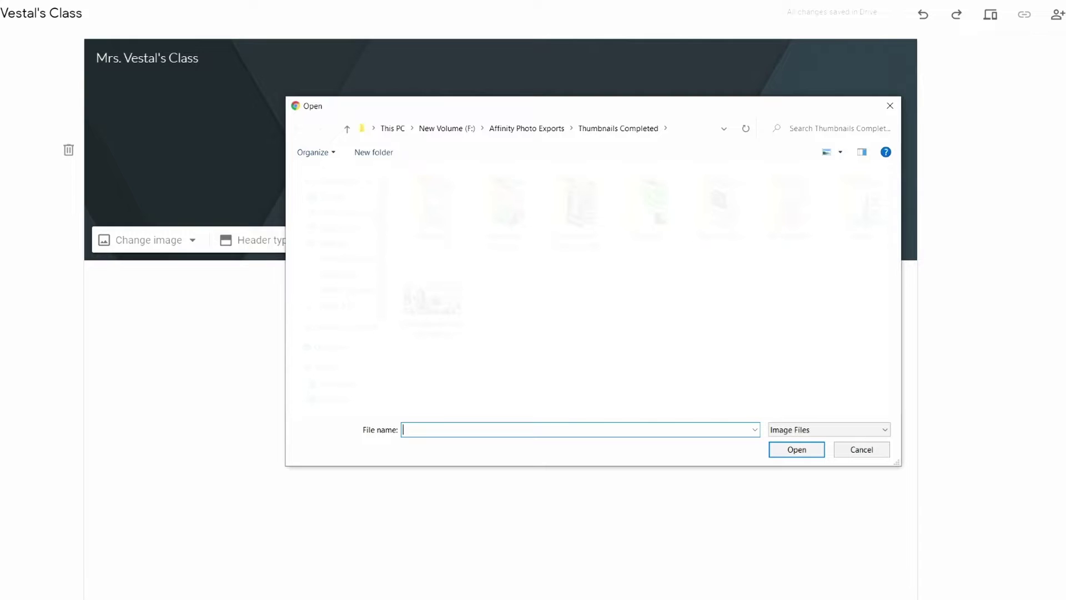
click(341, 197)
double_click(439, 220)
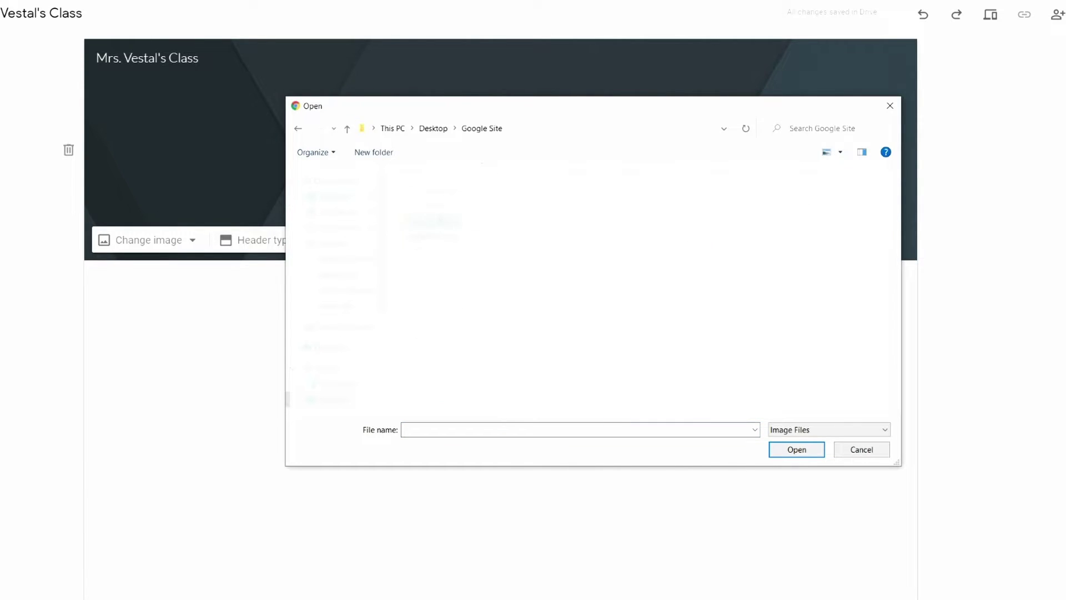
double_click(449, 221)
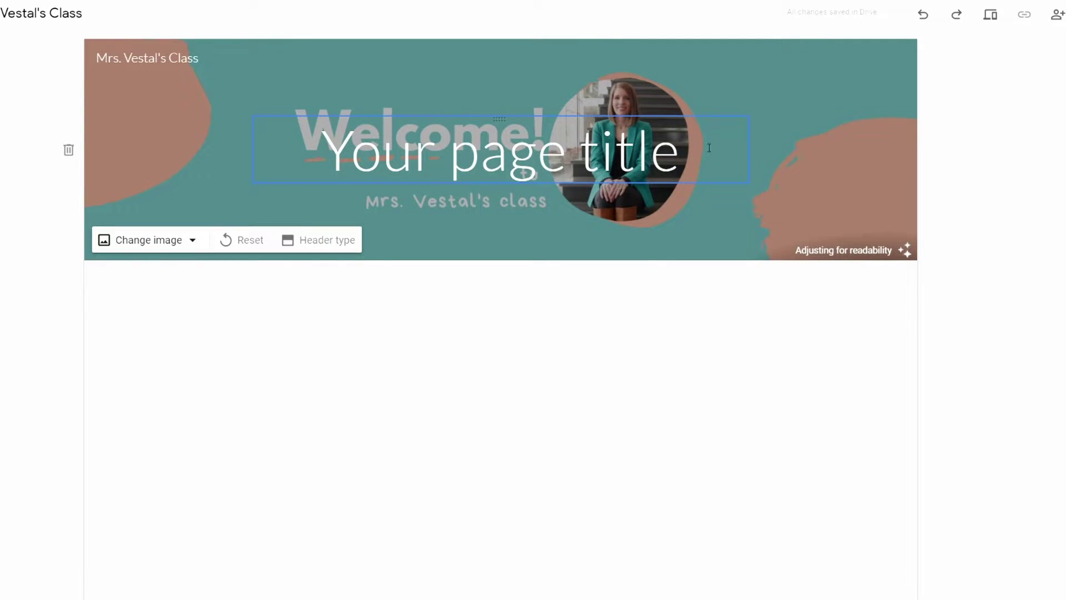
Step: Delete the "Your page title" text box from the website header
click(744, 131)
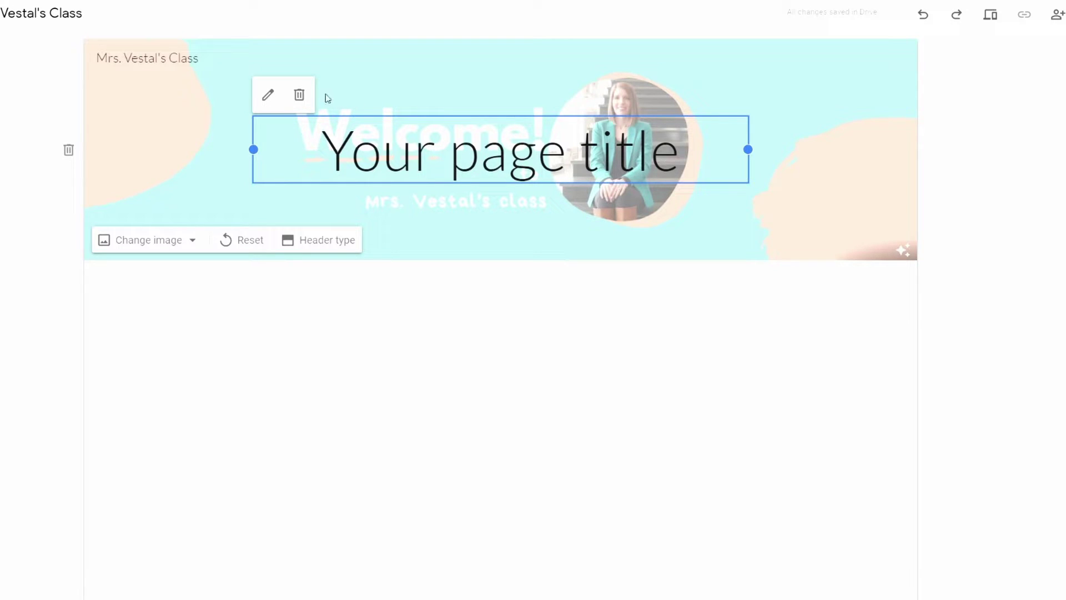
click(298, 98)
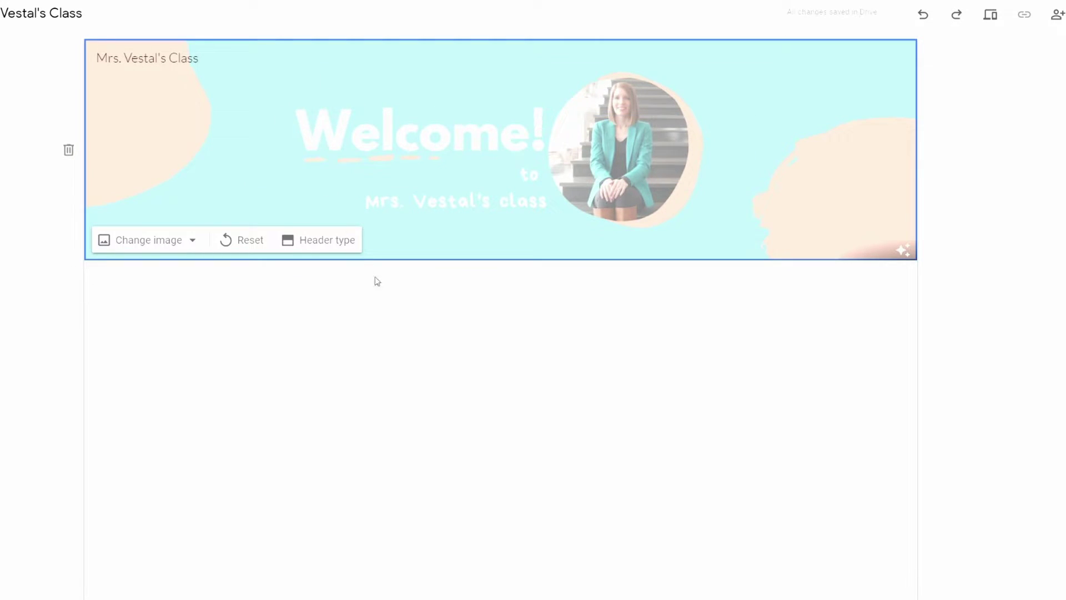
click(578, 368)
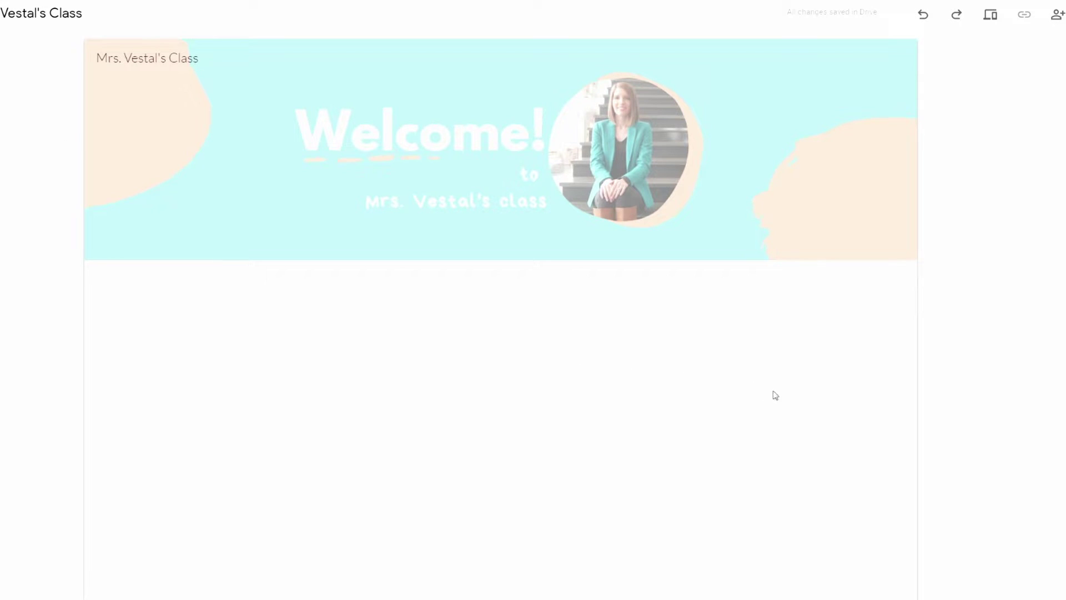
Step: Remove the readability adjustment from the website's header image
mouse_move(841, 249)
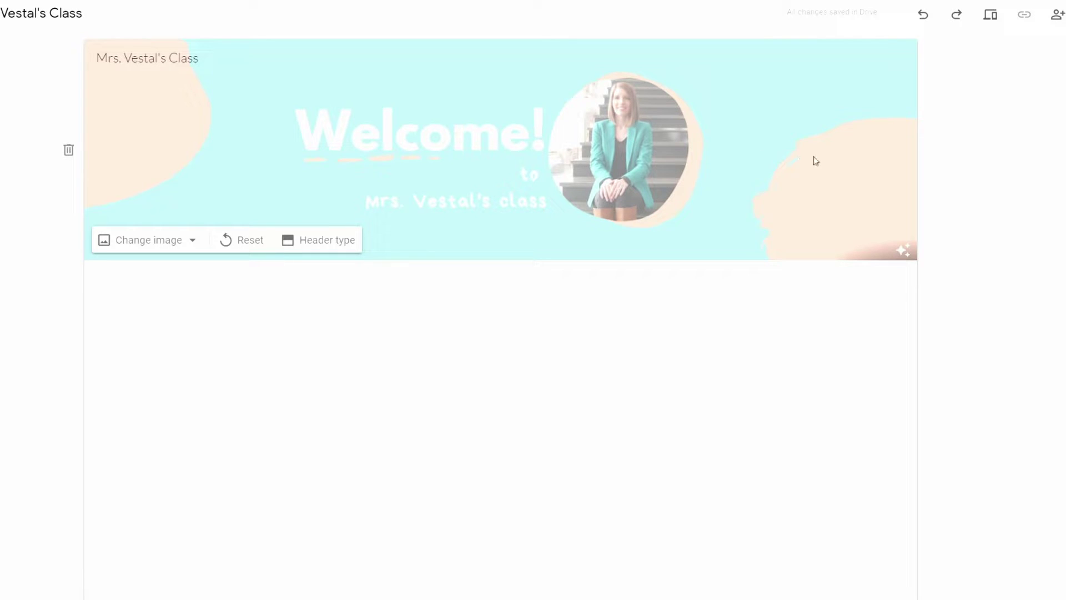
click(903, 251)
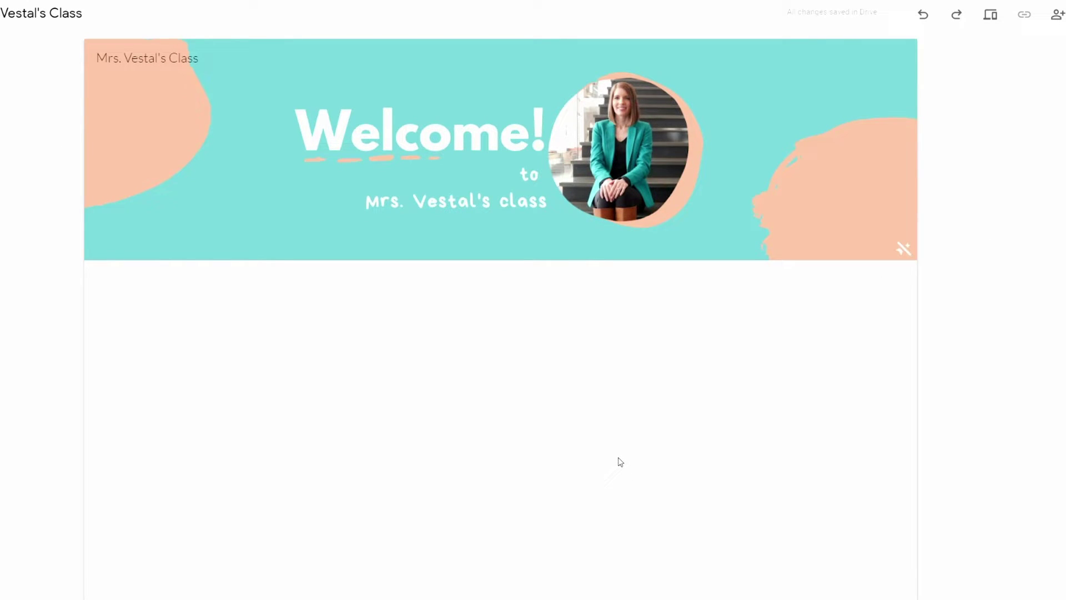
Step: Try the Large banner and Cover header types on the website header and set it back to Banner
mouse_move(358, 213)
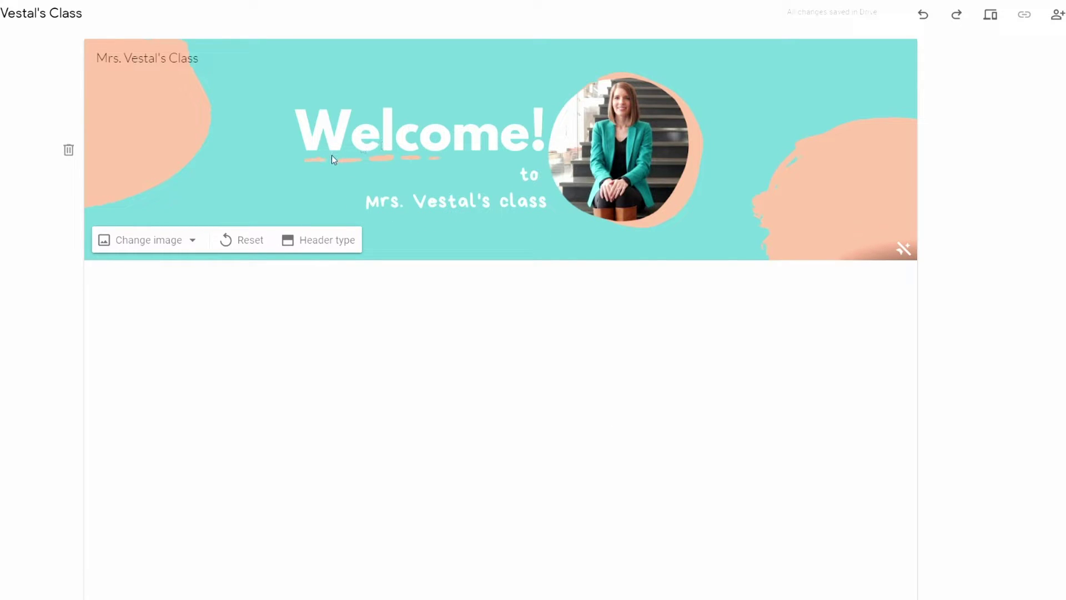
click(342, 240)
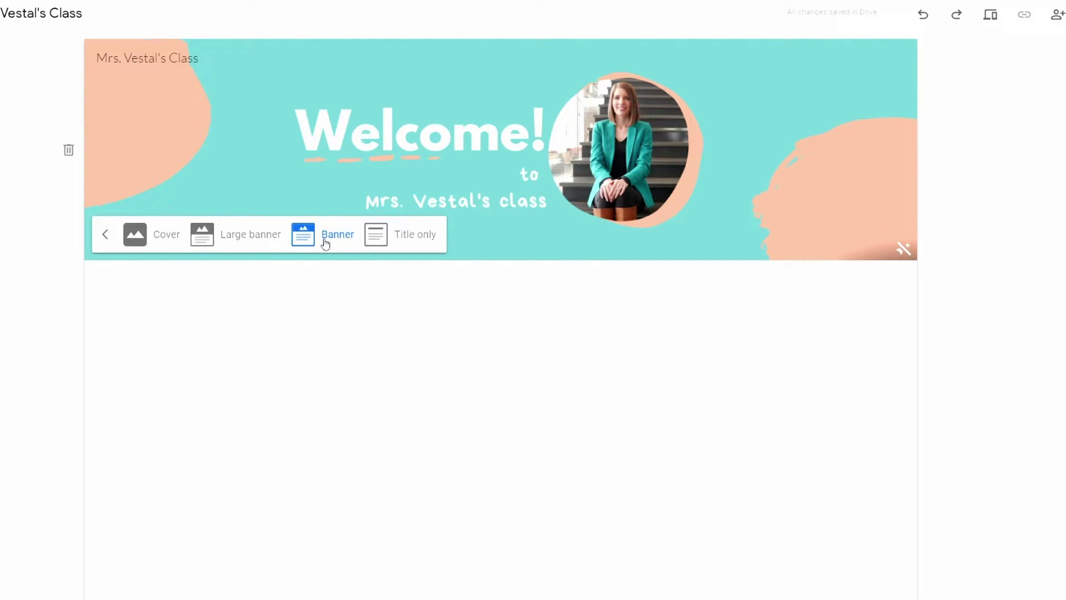
click(248, 237)
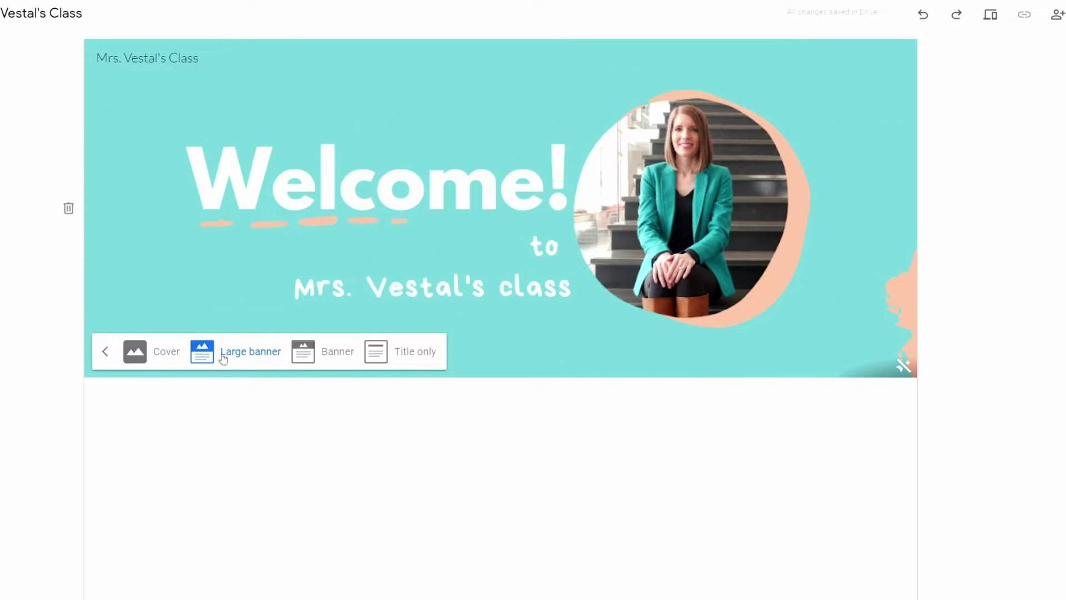
click(156, 361)
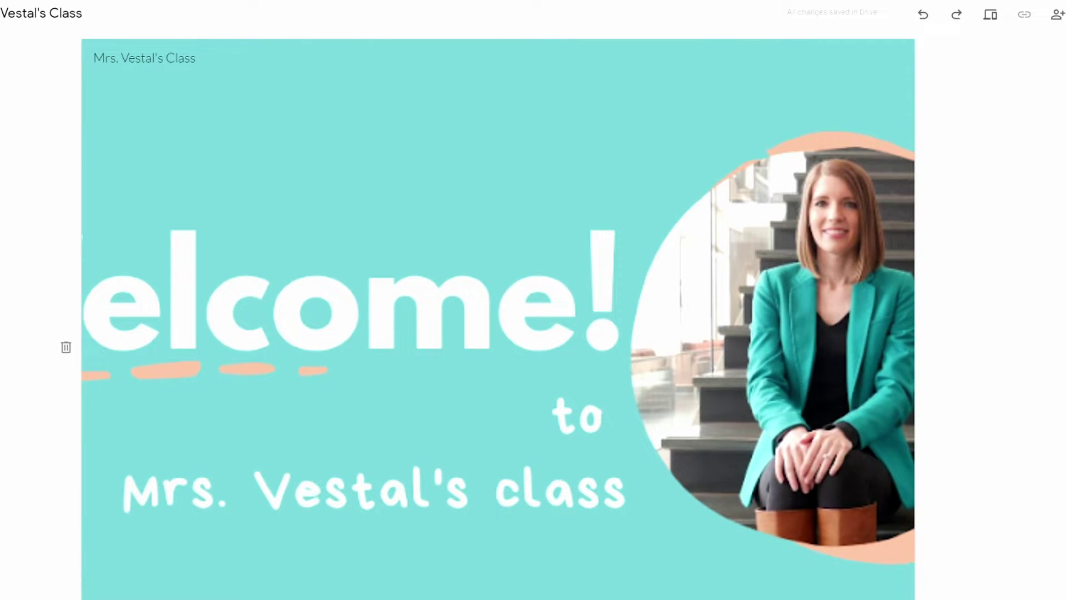
click(299, 592)
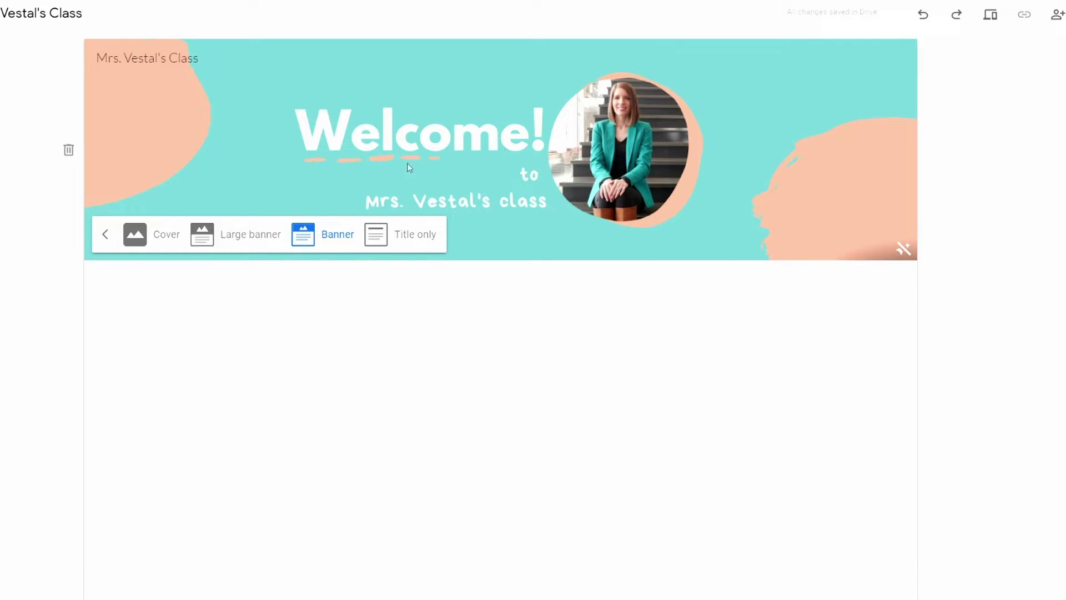
click(104, 236)
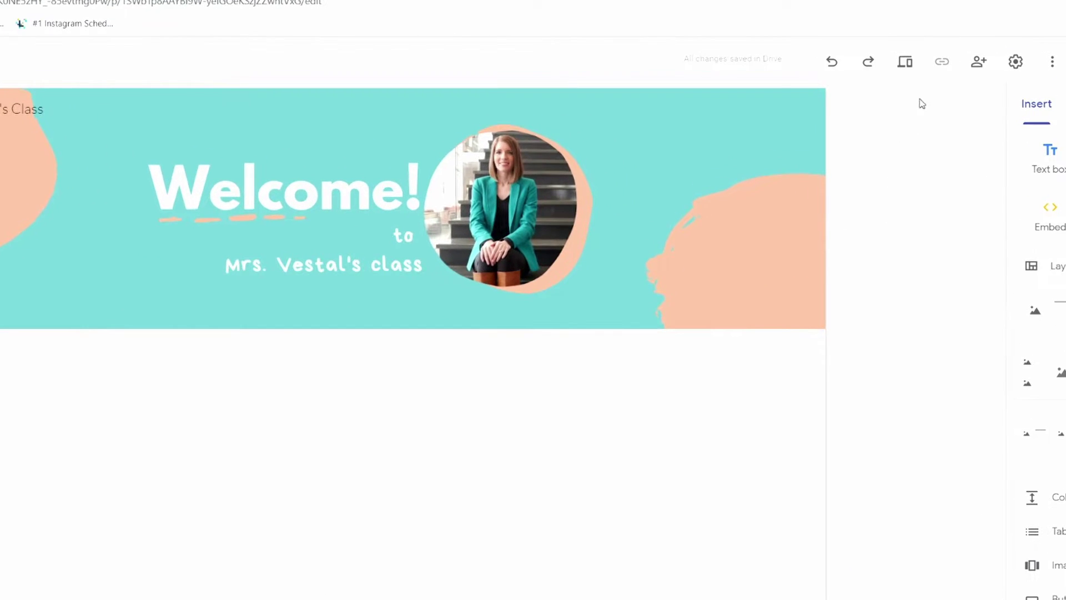
Step: Preview the website in the phone layout and leave the preview
click(905, 63)
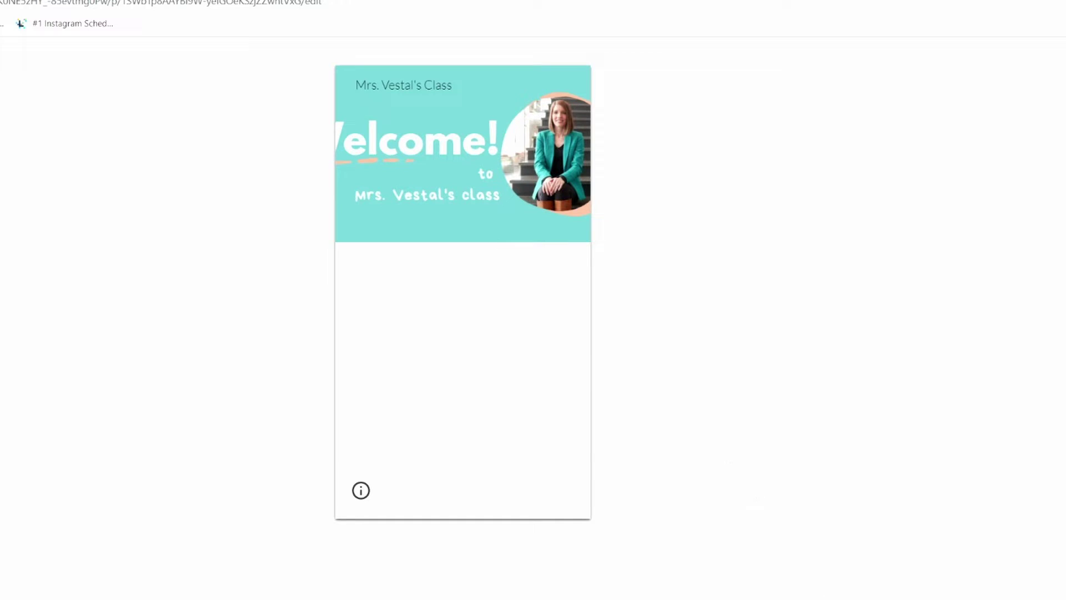
click(955, 540)
click(988, 540)
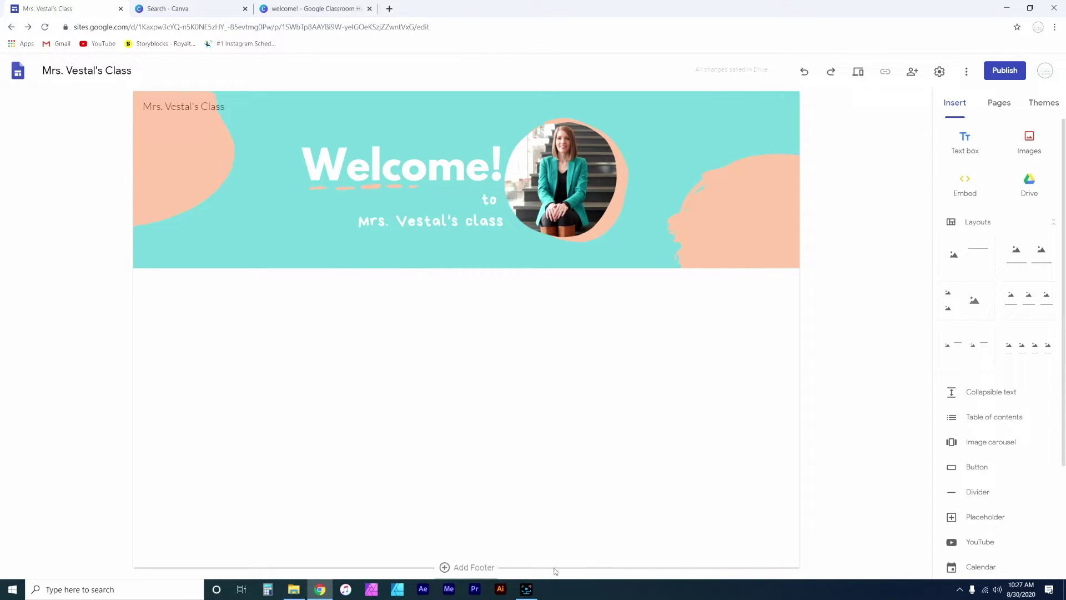
Step: Switch to Canva, go to its home page and clear the old text from the design search
click(167, 8)
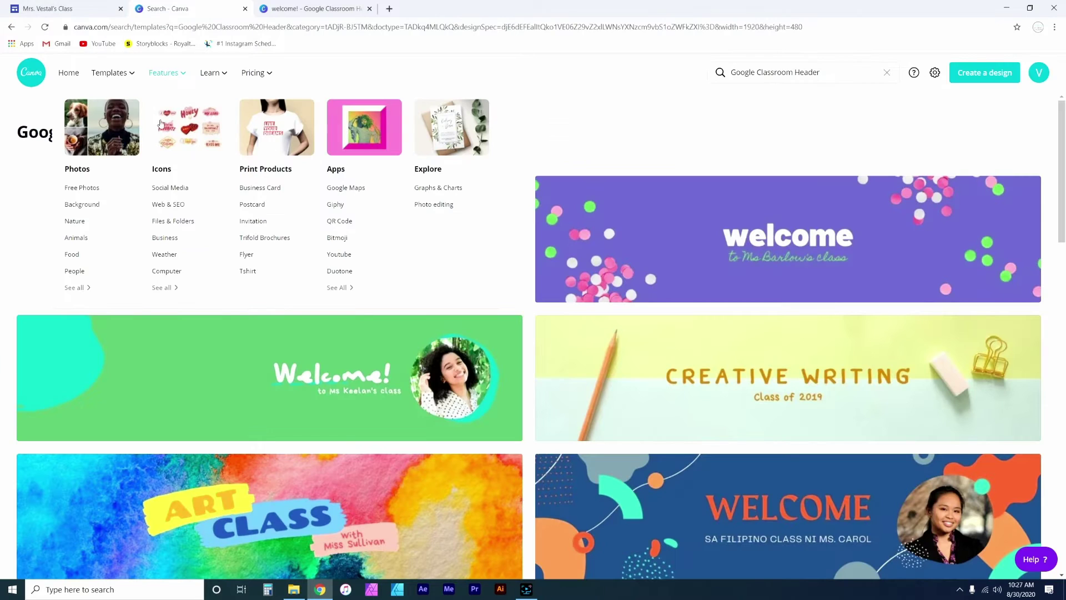
click(25, 78)
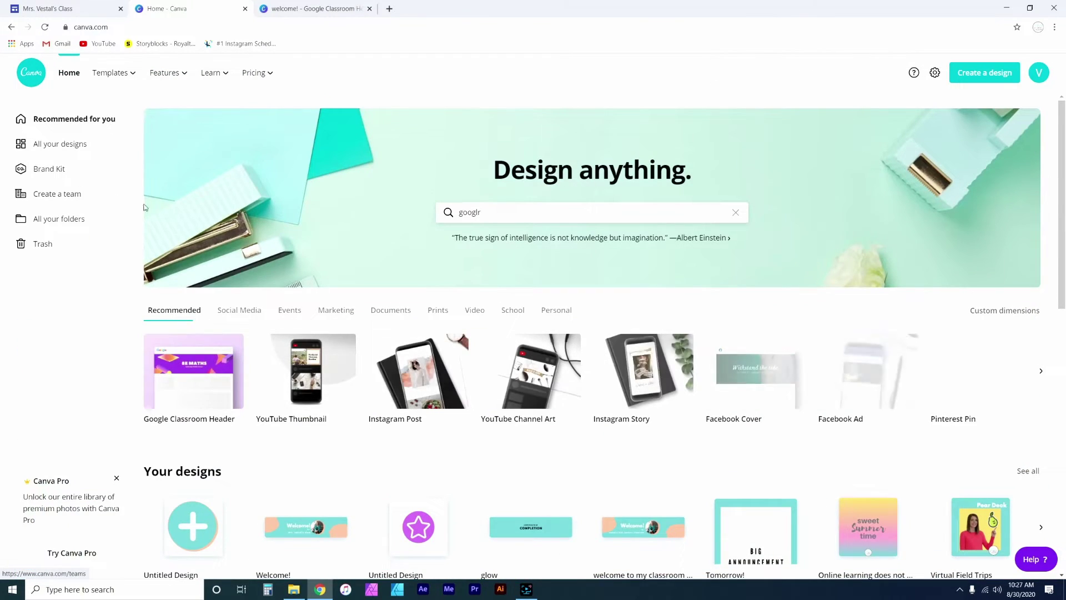
drag(481, 213, 442, 216)
key(BackSpace)
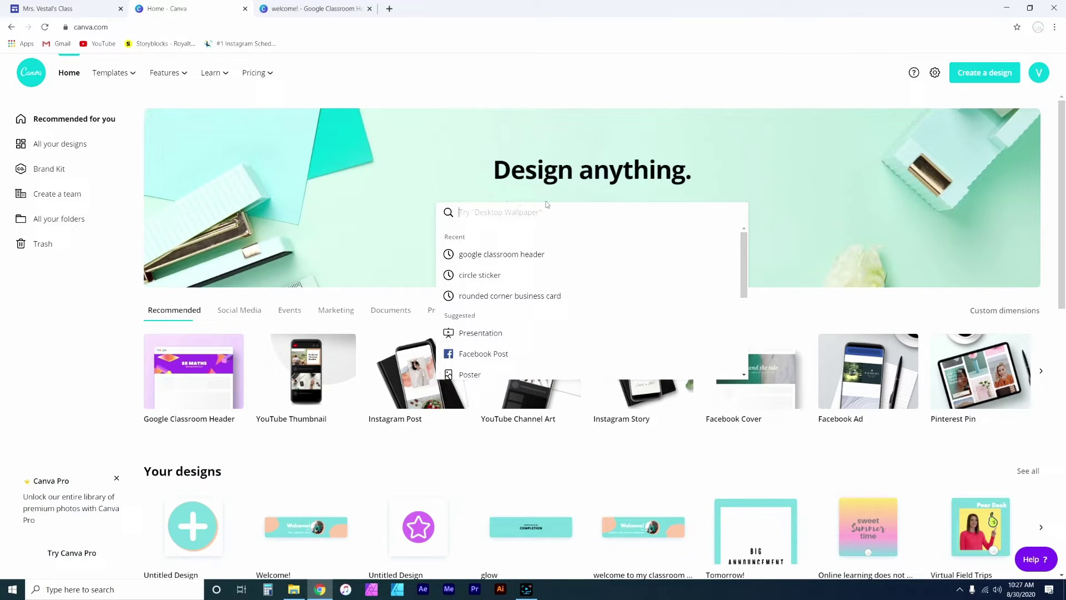
click(797, 260)
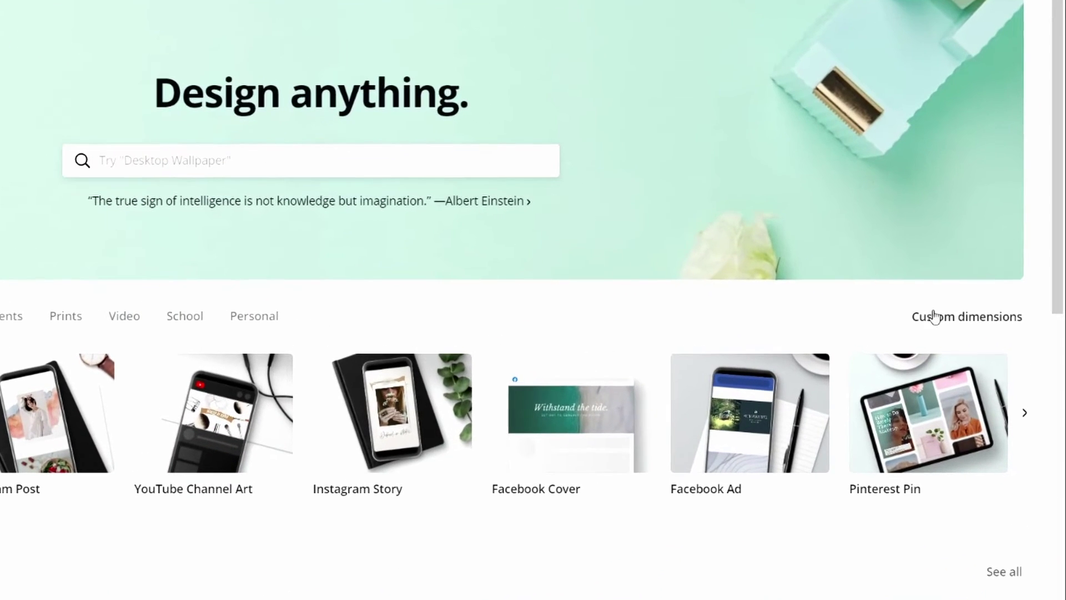
Step: Create a new design with custom dimensions of 300 × 300 px
click(933, 319)
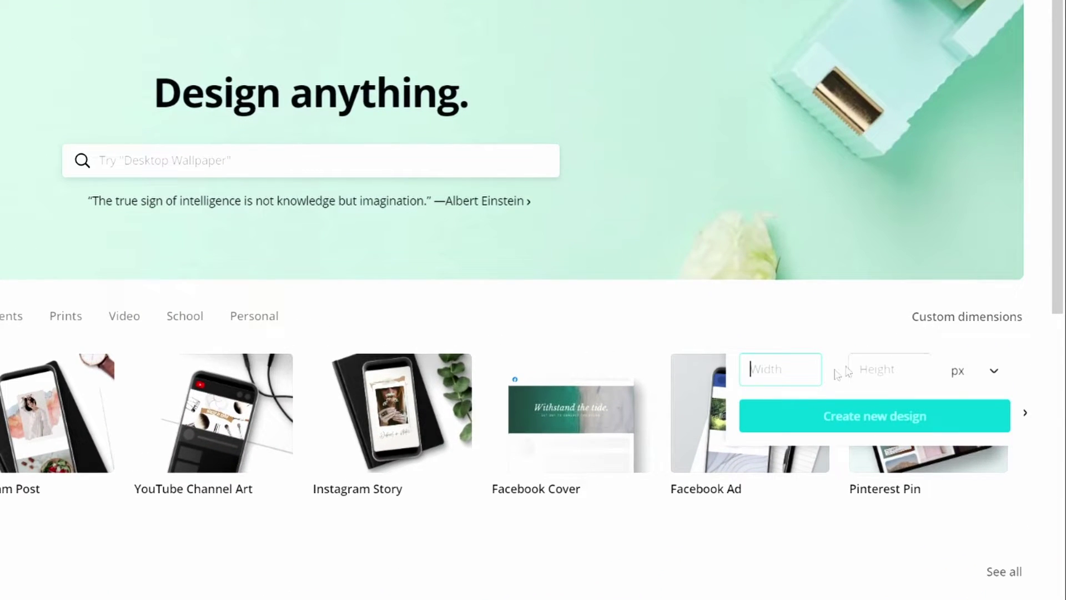
text(300)
click(850, 369)
text(300)
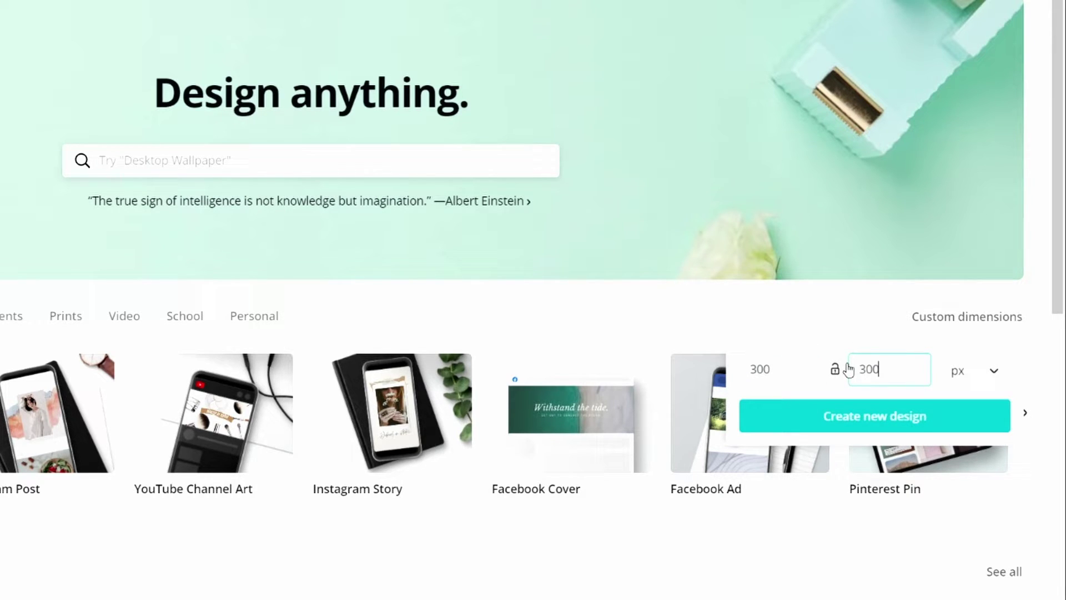
click(870, 427)
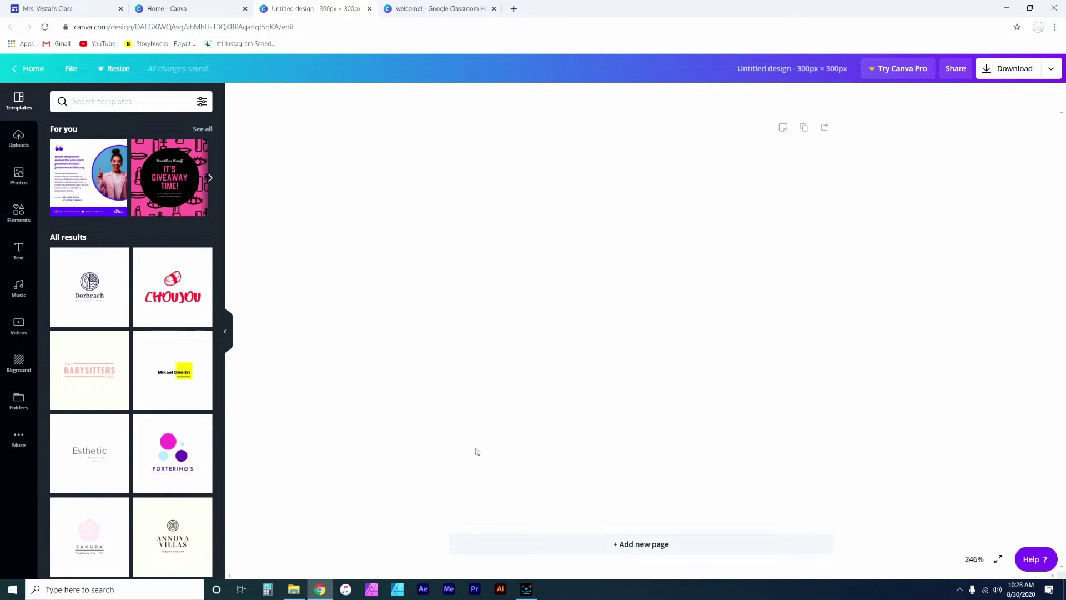
Step: Add the circle with an offset shadow edge from the full Shapes collection to the blank page
click(19, 217)
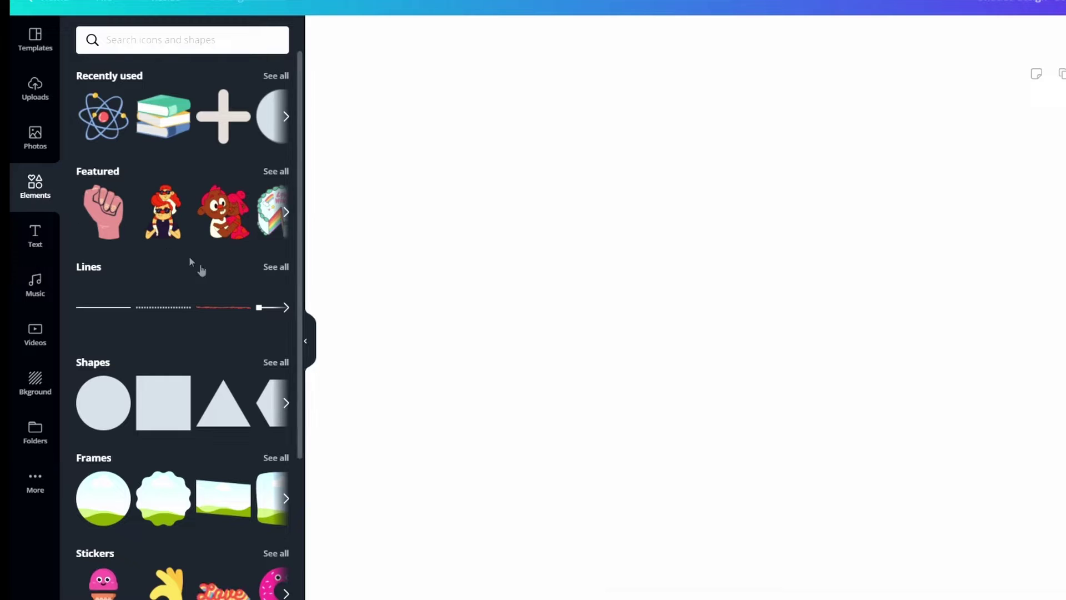
click(272, 364)
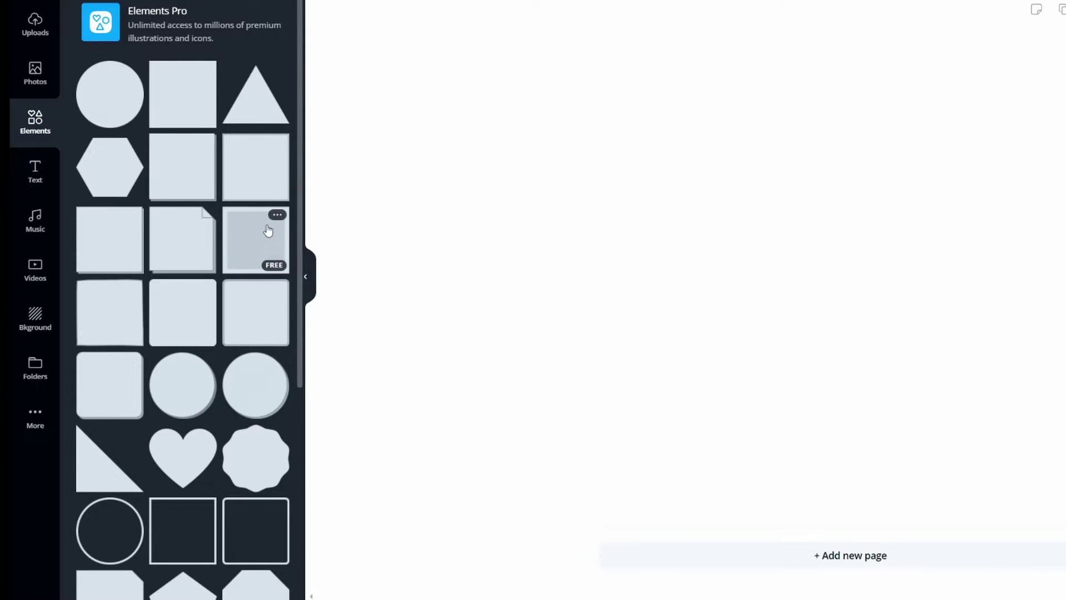
click(175, 392)
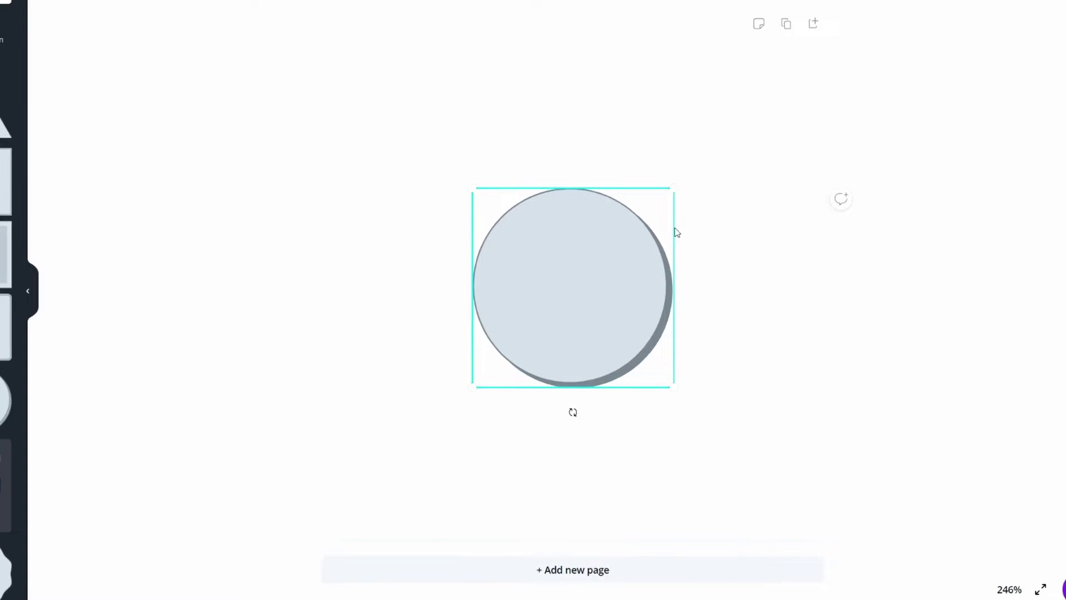
Step: Enlarge the shadowed circle until it nearly fills the page, centre it both ways and deselect it
drag(671, 190, 814, 80)
drag(473, 386, 307, 471)
drag(632, 294, 626, 289)
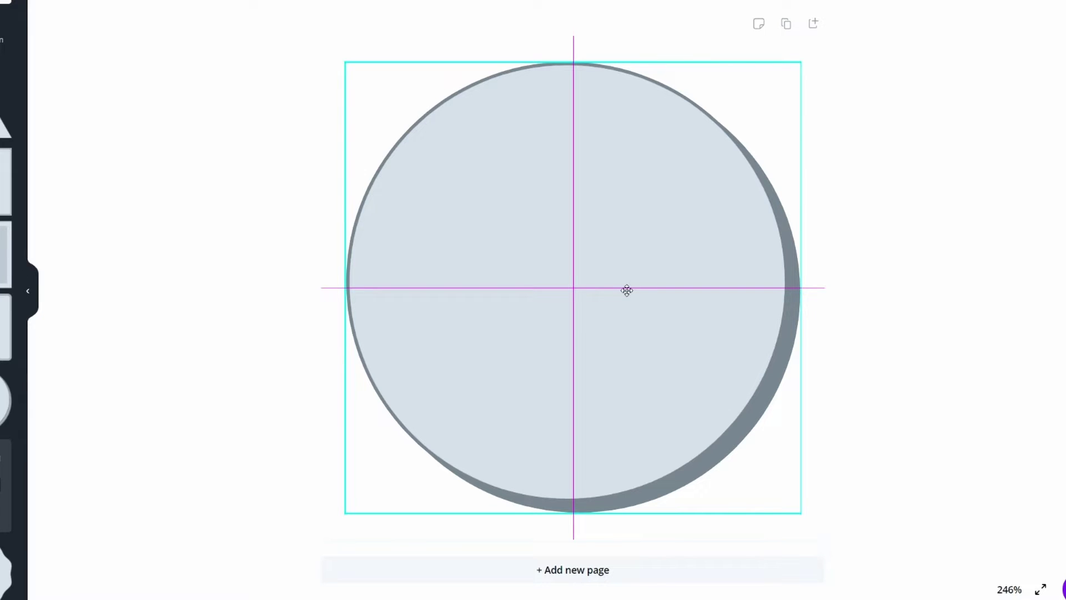
drag(627, 289, 627, 289)
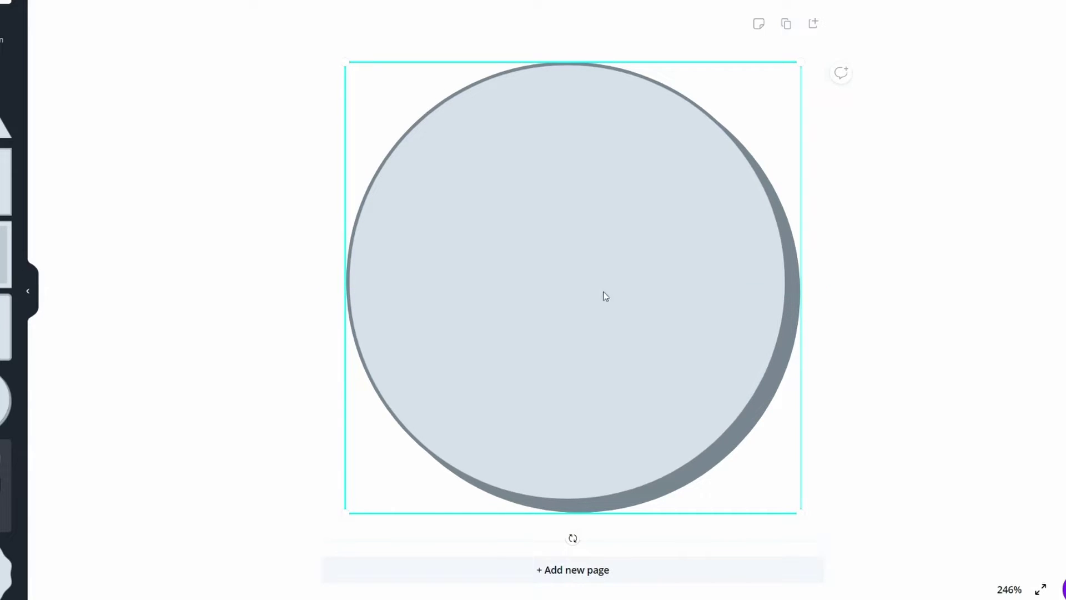
click(329, 132)
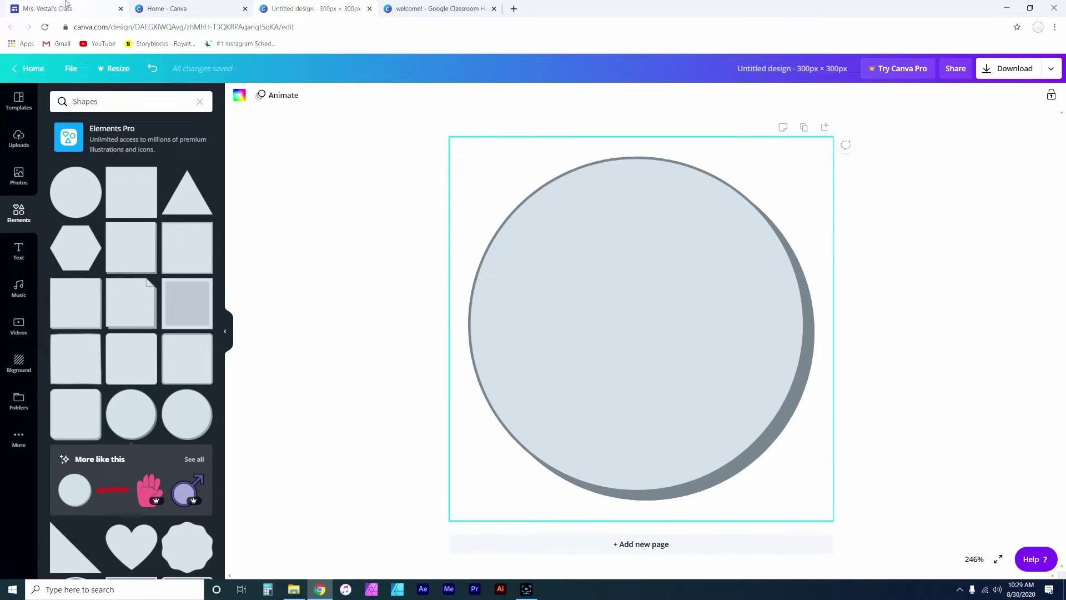
click(65, 4)
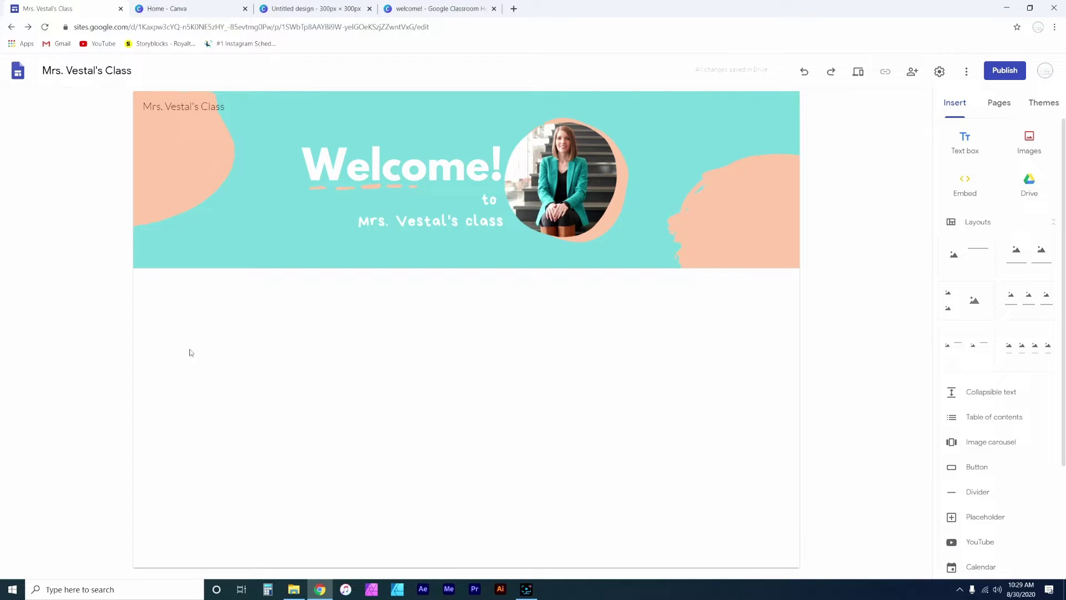
click(194, 6)
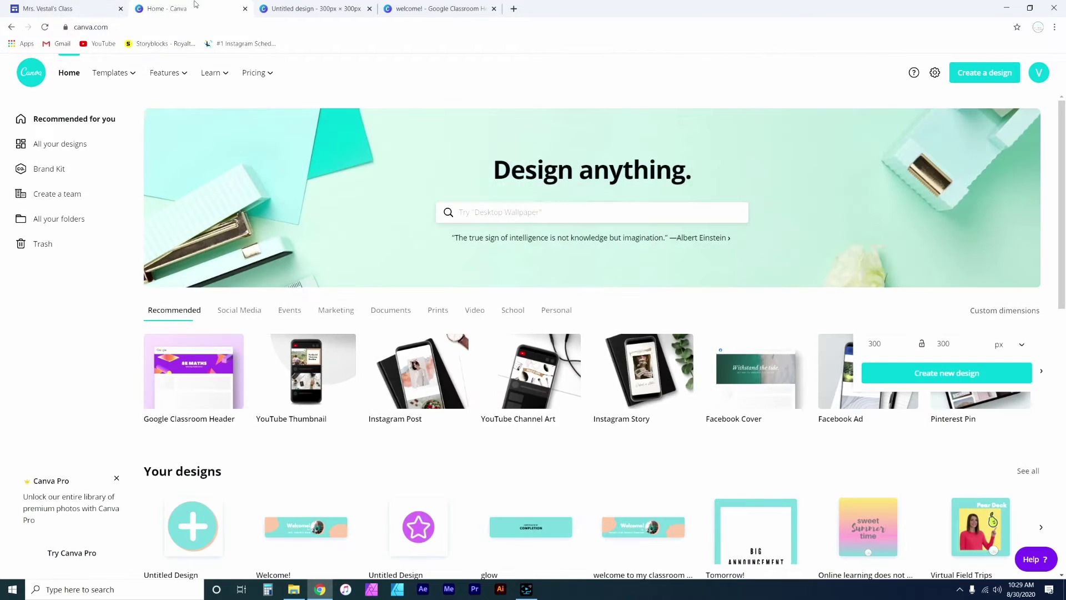
click(262, 5)
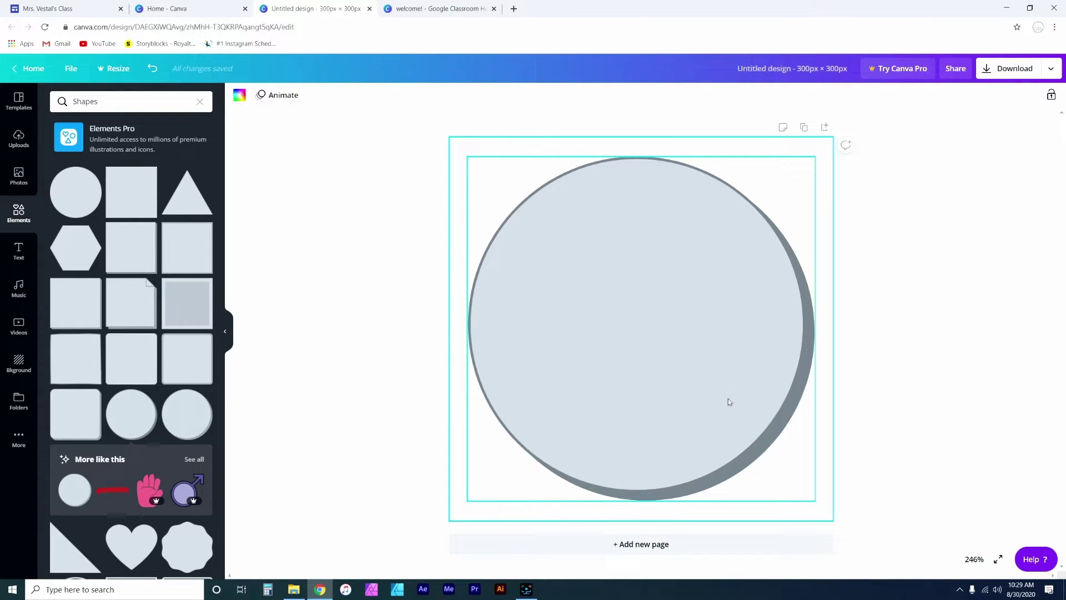
Step: Set the circle's main fill to the turquoise colour 78cccf
click(697, 370)
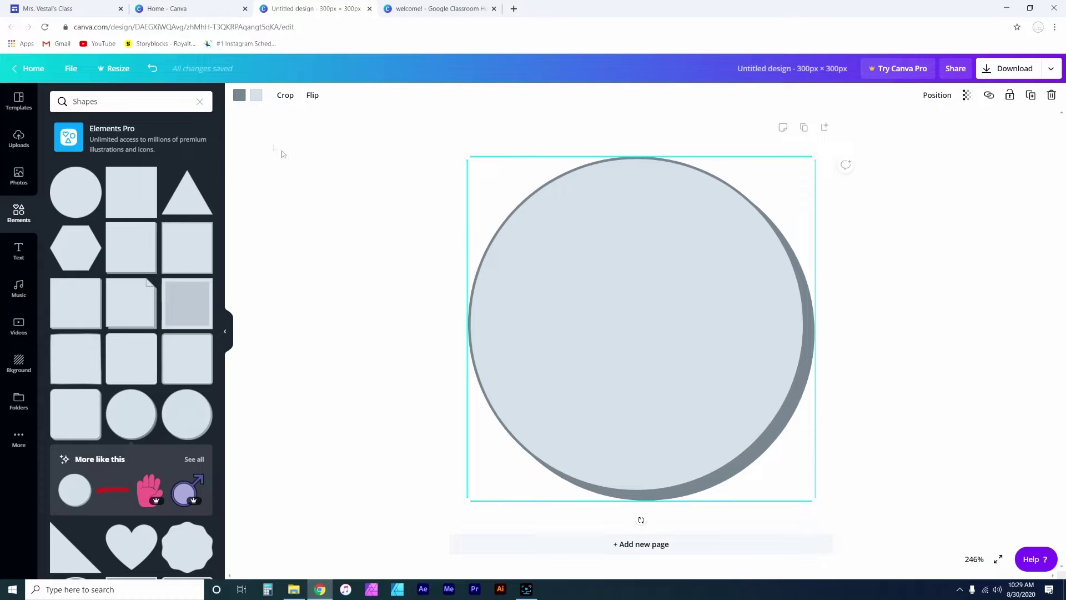
click(256, 98)
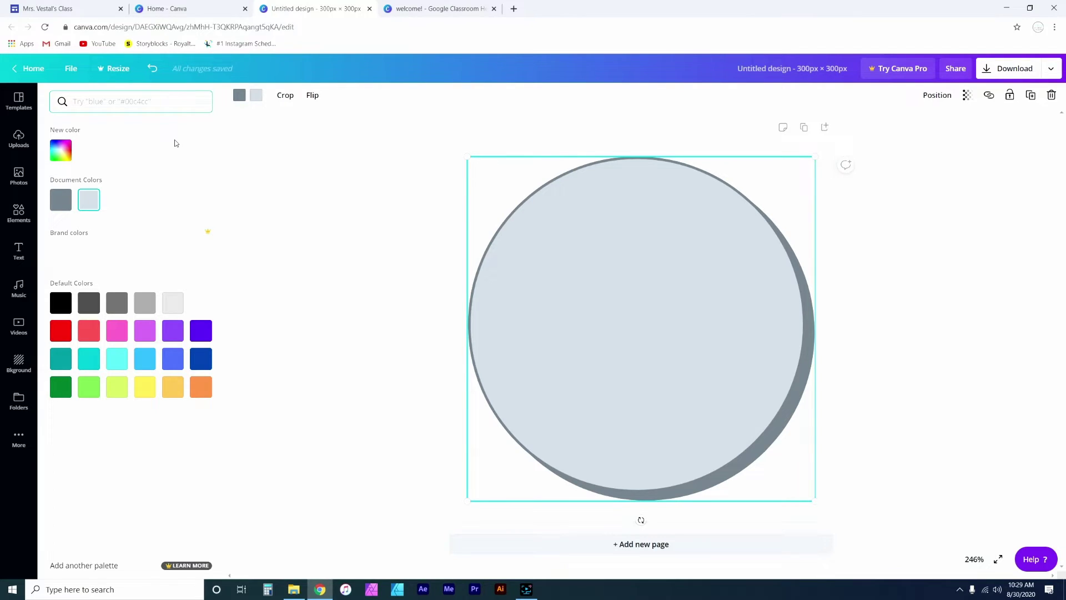
text(78cccf)
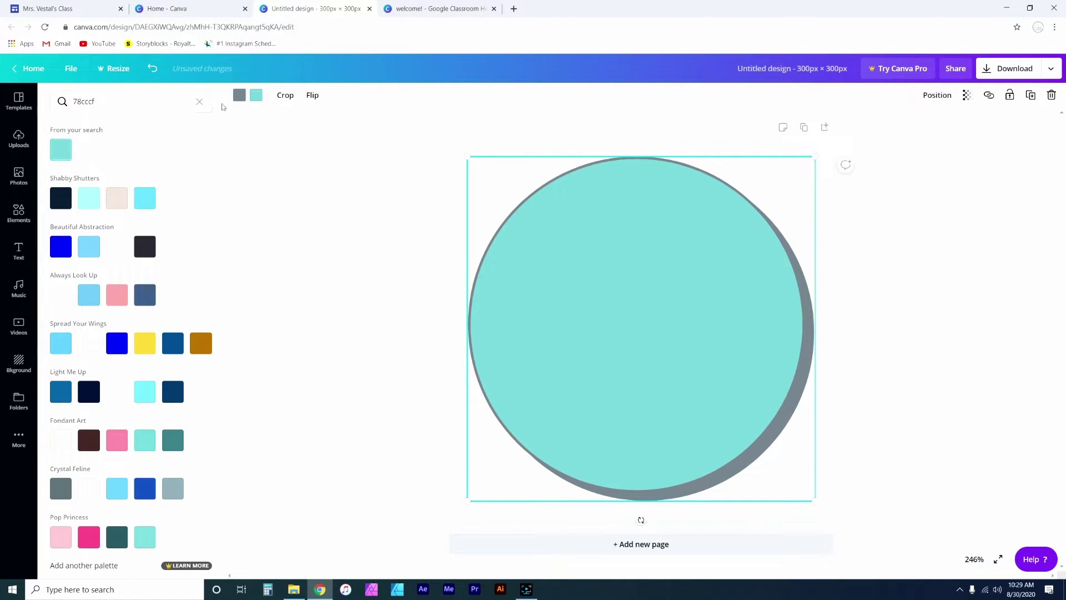
Step: Set the circle's shadow edge to the peach colour fbbc9e and close the colour choices
click(242, 99)
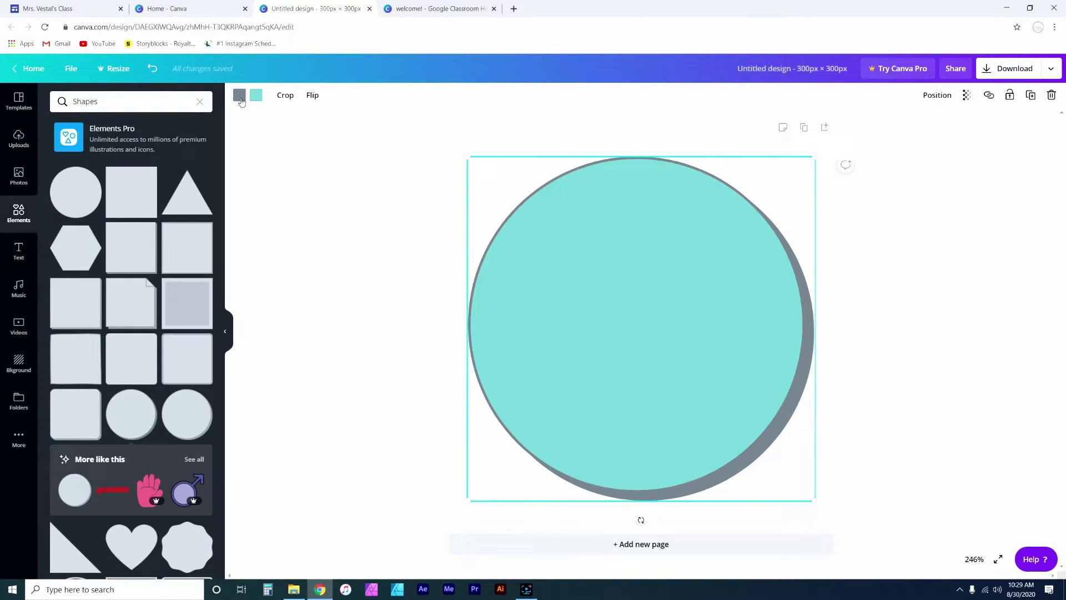
click(242, 98)
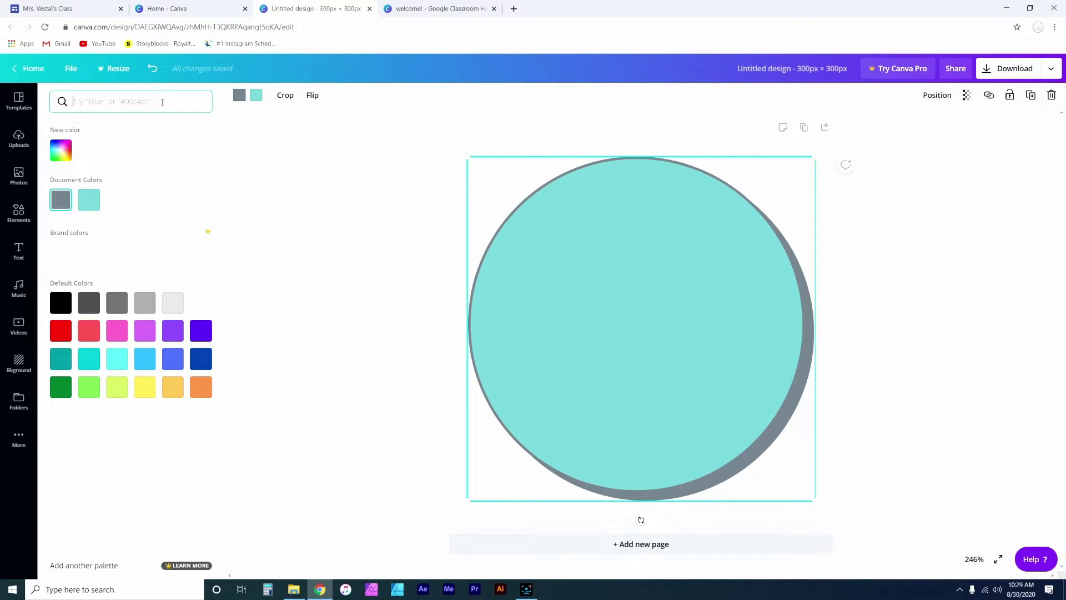
text(fbbc9e)
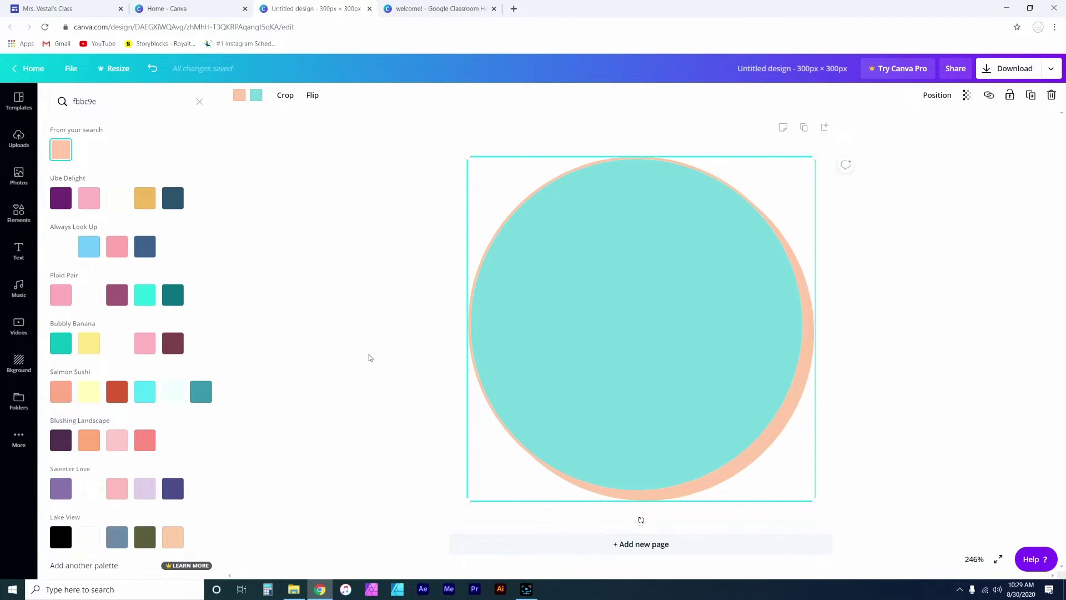
key(Escape)
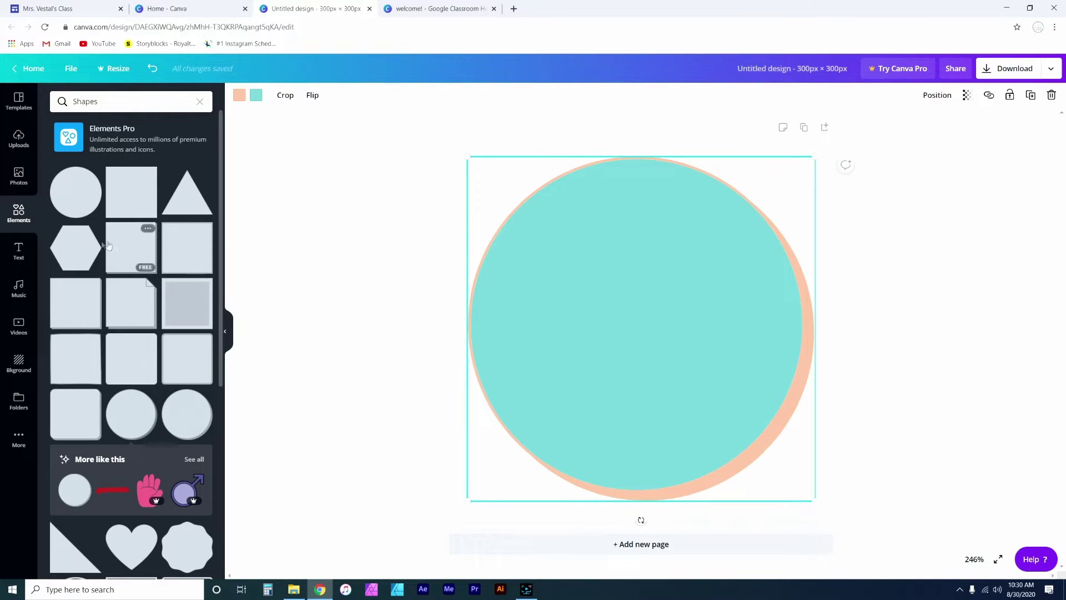
Step: Search the elements for "math" and add the blue 2+2=4 chalkboard on an easel to the circle
click(21, 216)
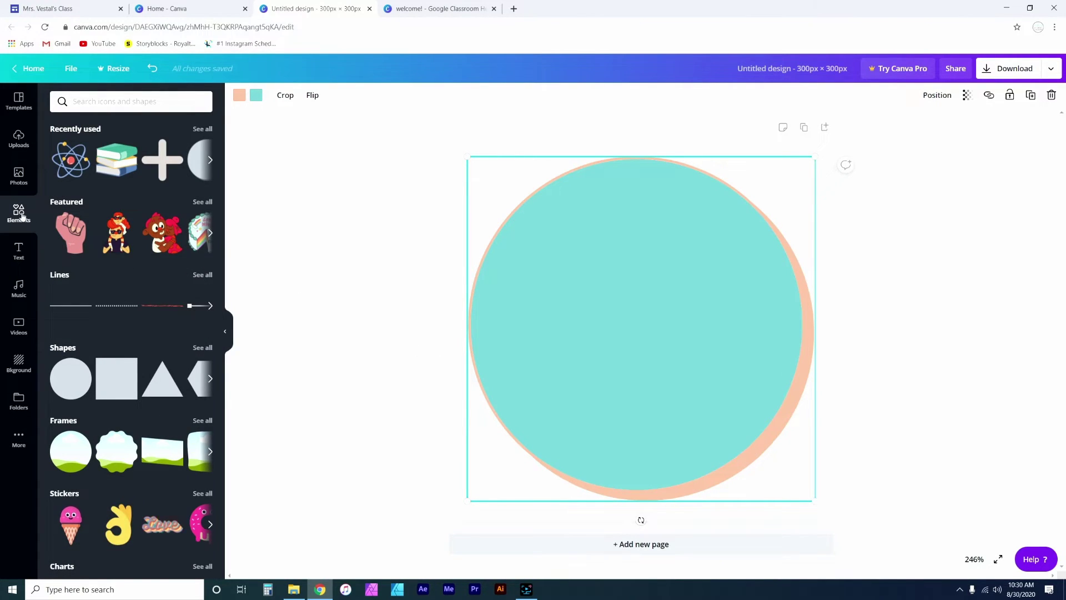
click(87, 102)
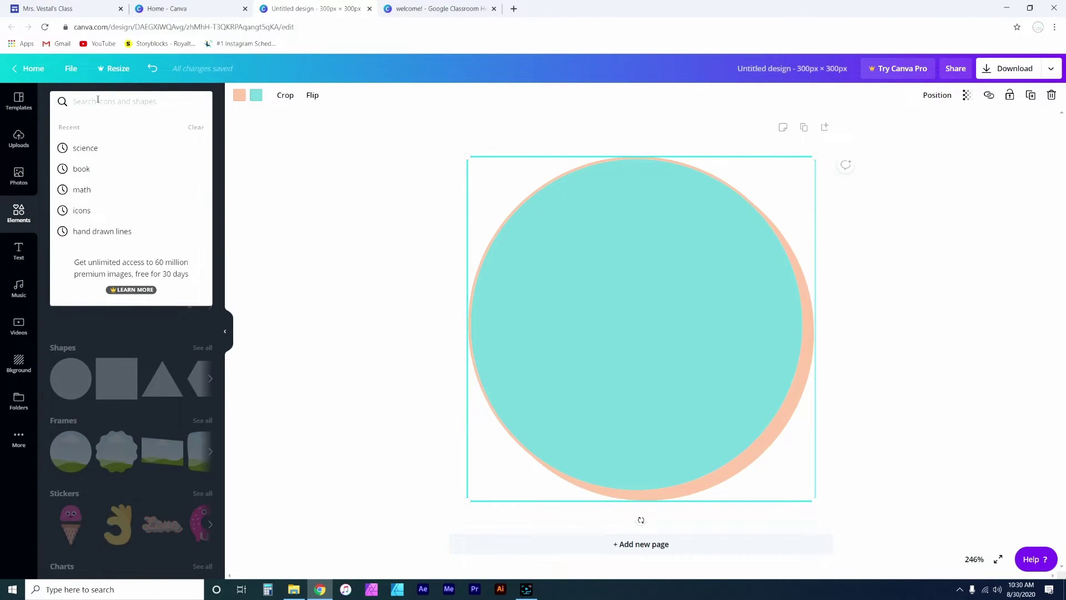
text(math)
key(Return)
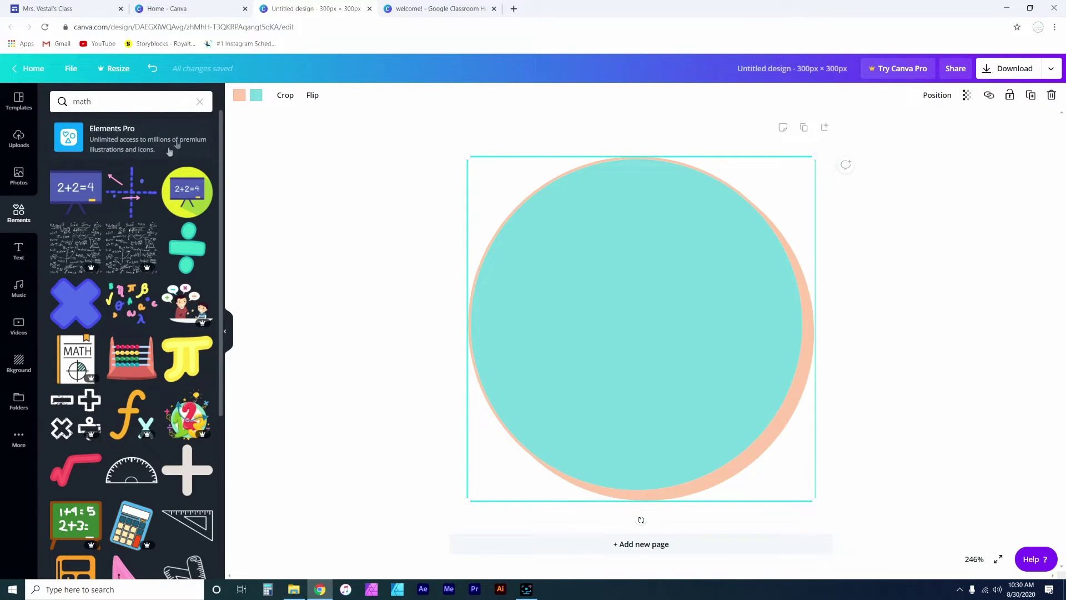
click(78, 194)
Step: Enlarge the chalkboard to fill most of the turquoise circle, centre it both ways and deselect it
drag(564, 396, 514, 436)
drag(718, 262, 750, 228)
drag(664, 308, 671, 306)
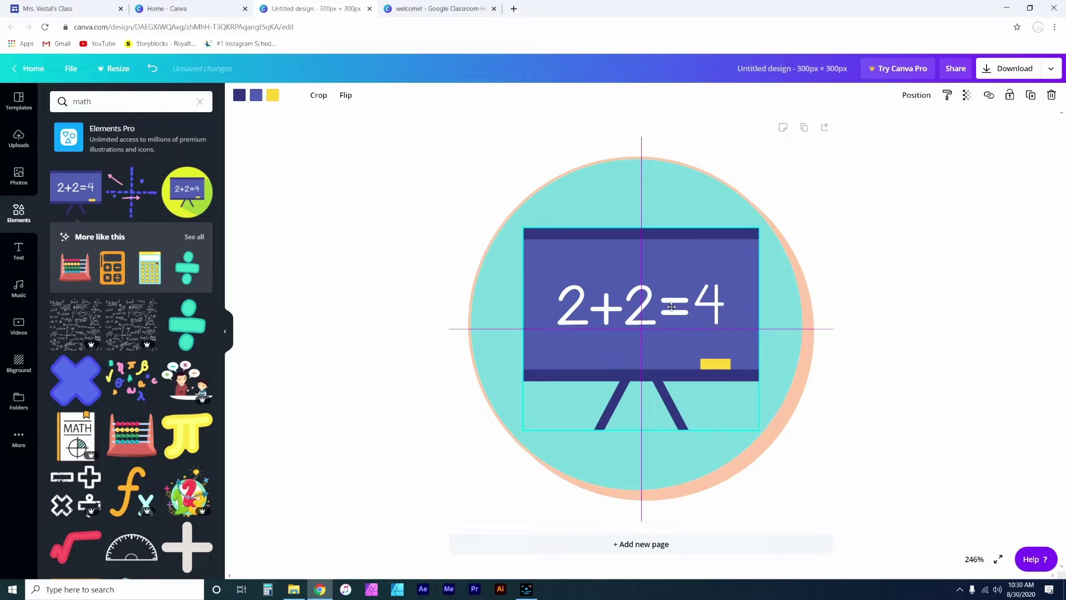
click(873, 322)
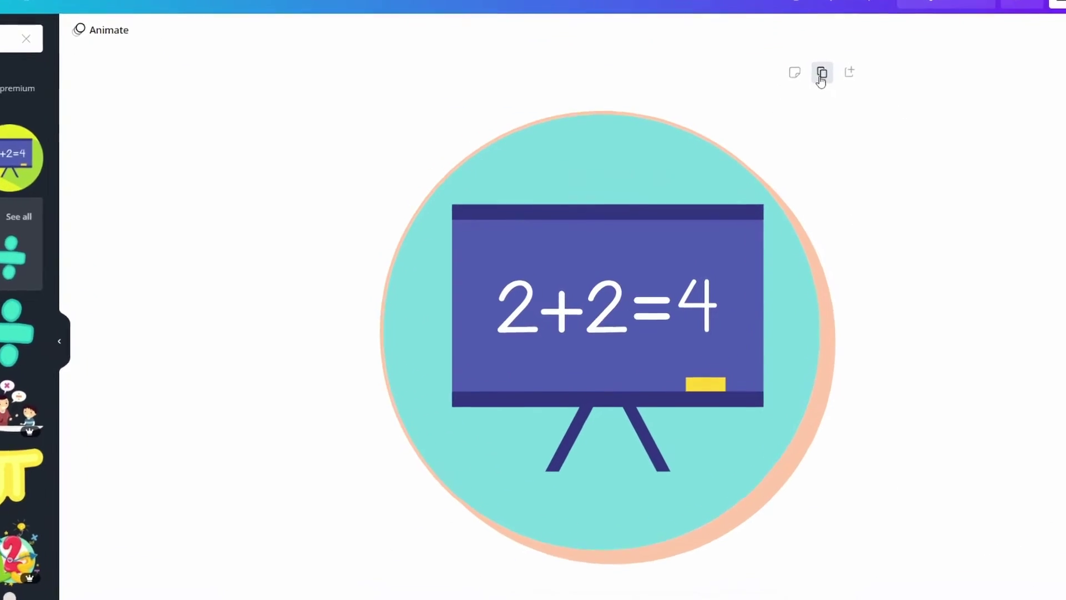
Step: Duplicate the math icon page and delete the chalkboard from the copy on page 2
click(832, 44)
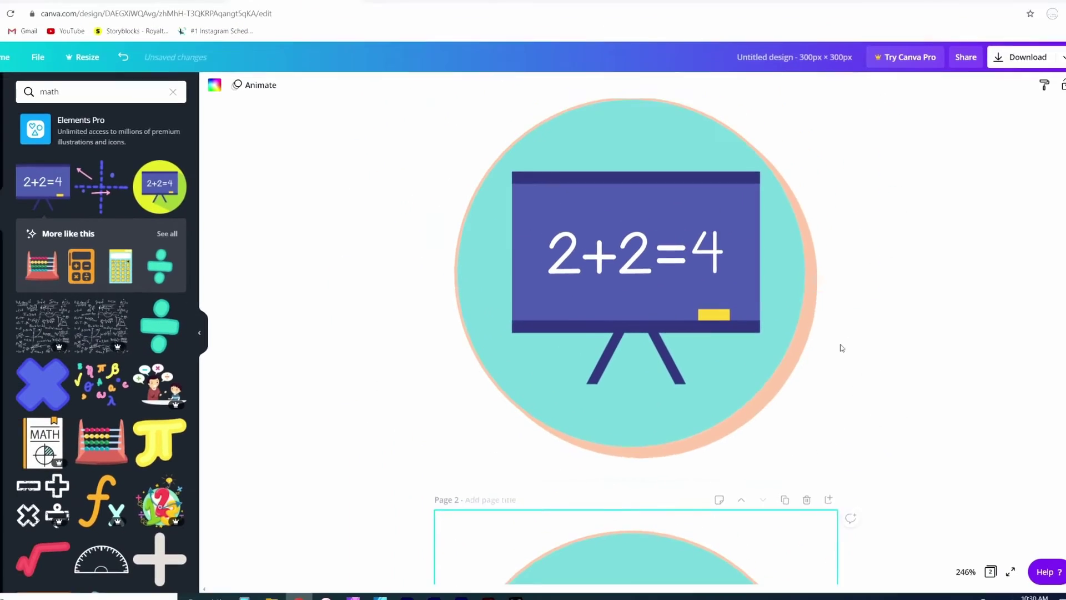
scroll(841, 347, down, 5)
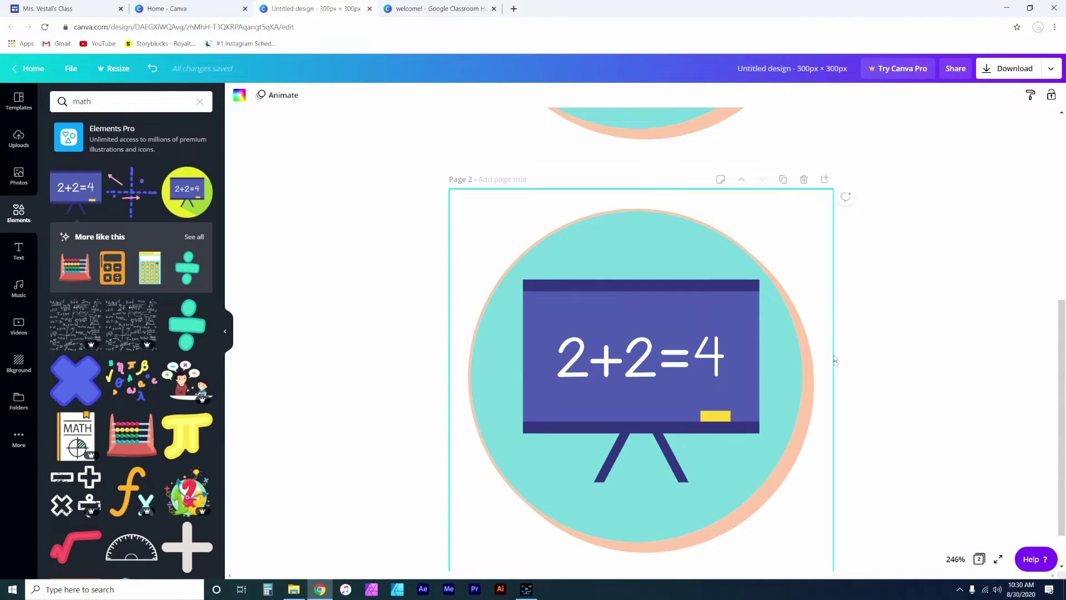
click(526, 402)
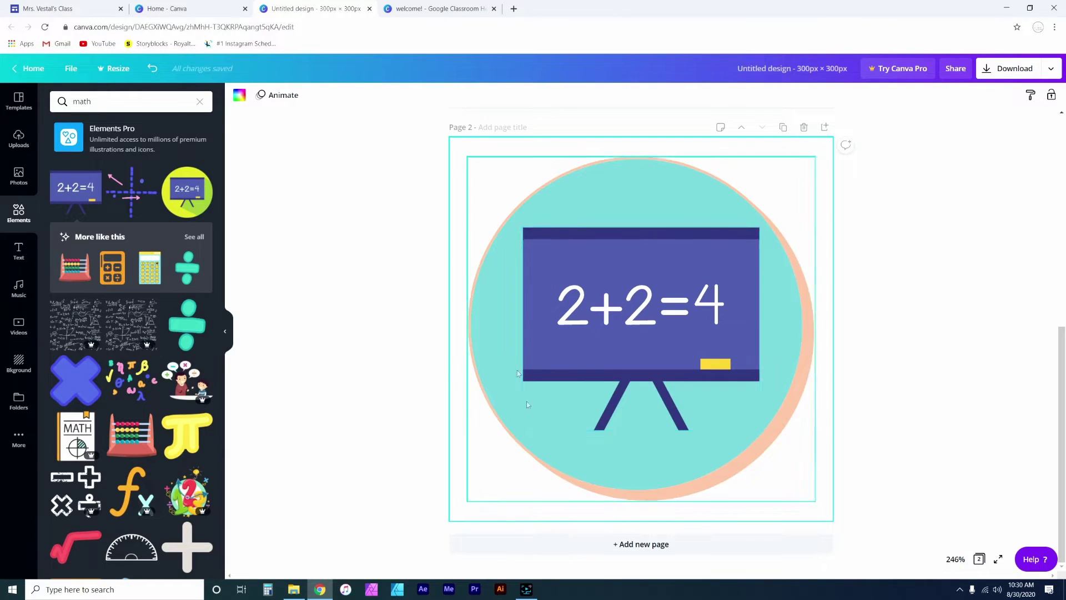
click(688, 341)
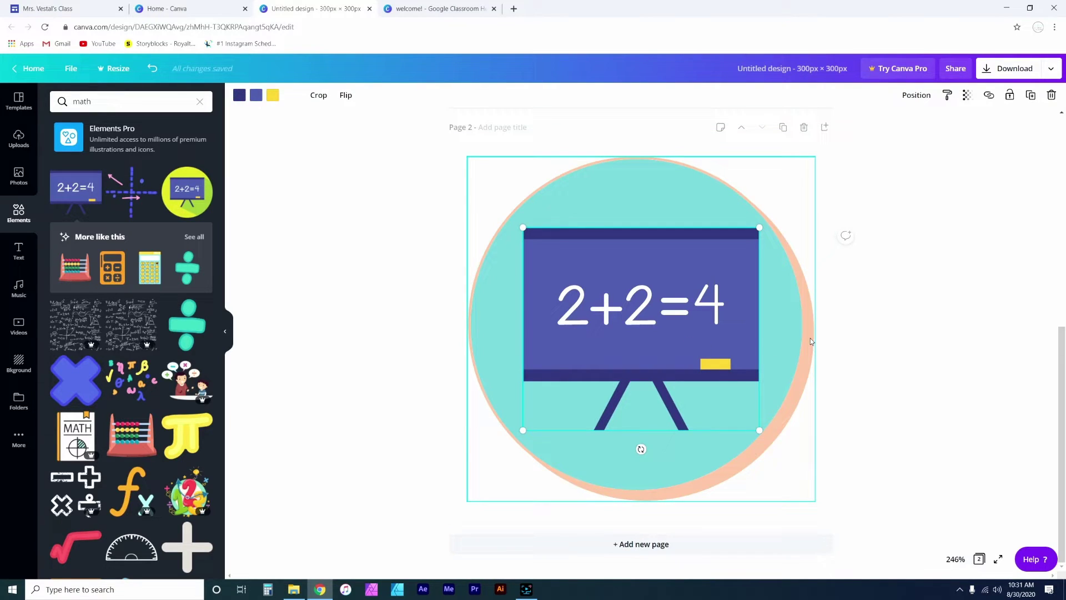
key(Delete)
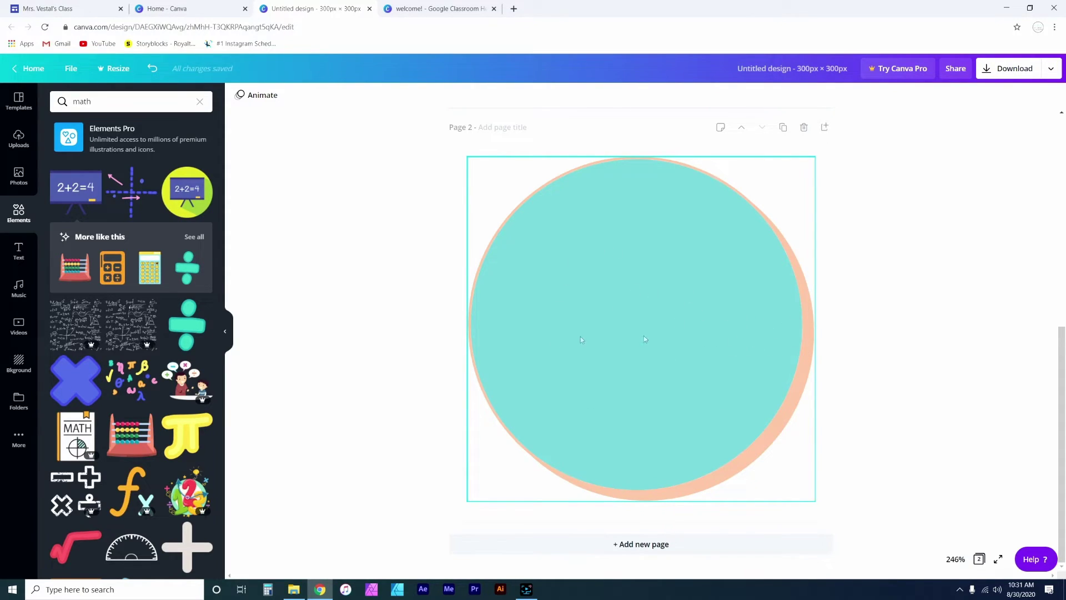
Step: Swap the colours of the page 2 circle, making its main fill peach and its shadow edge turquoise
click(591, 322)
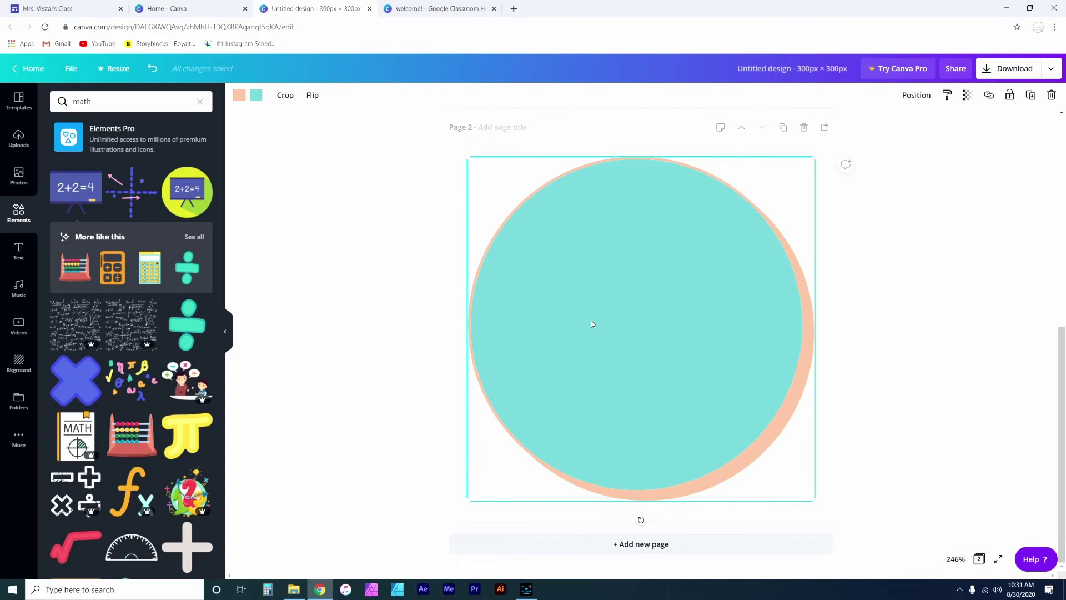
click(255, 96)
click(145, 200)
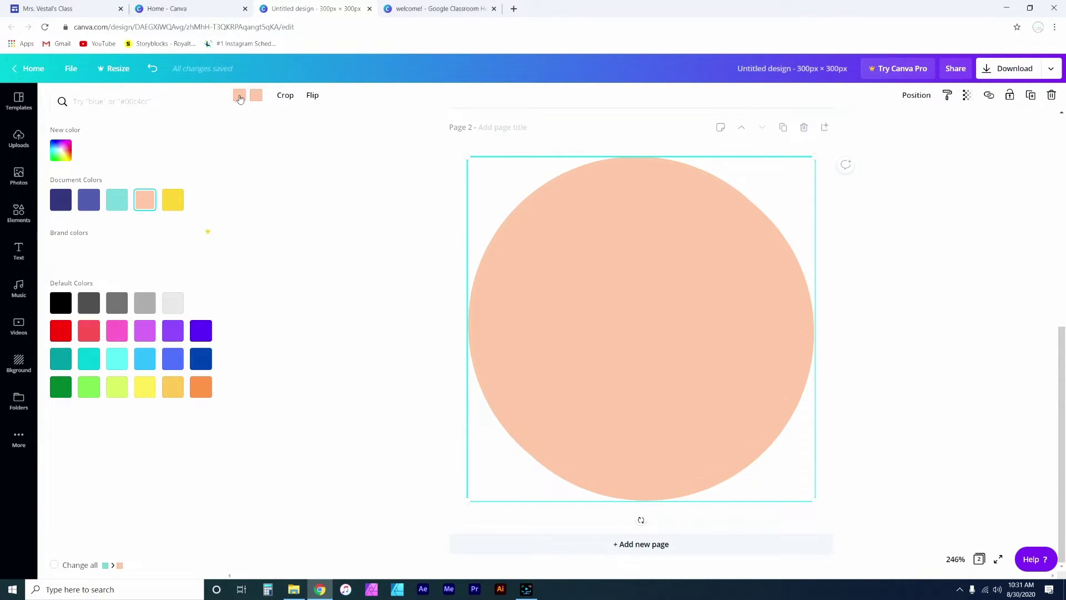
click(117, 200)
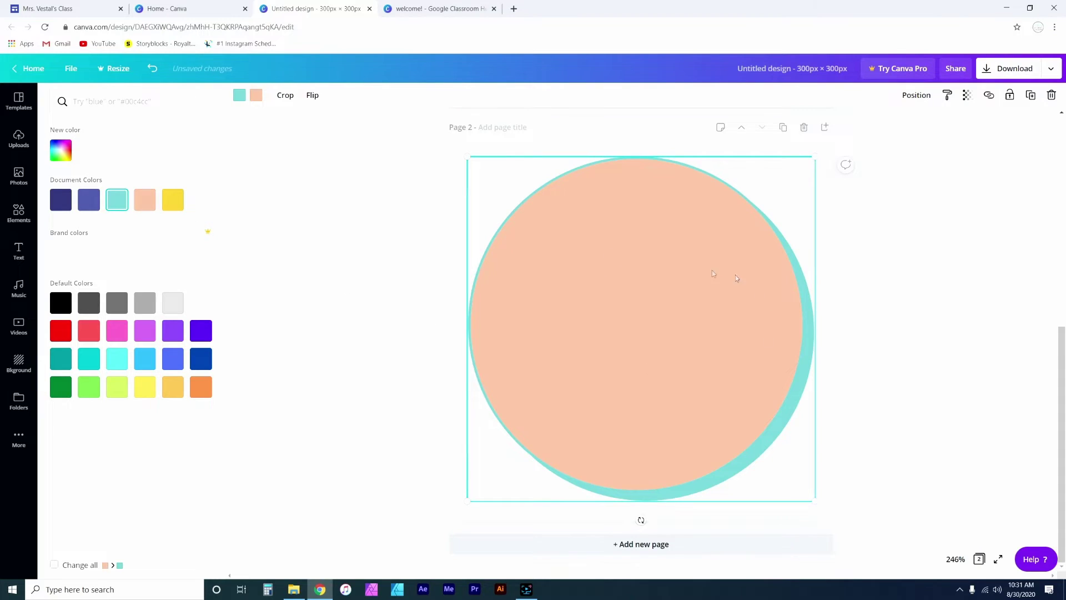
click(400, 318)
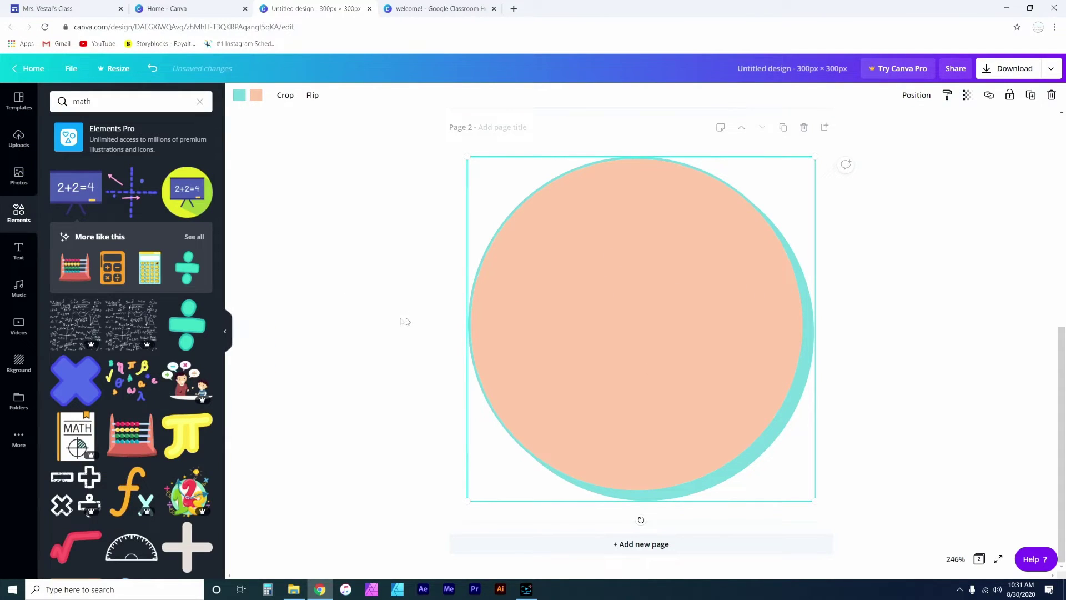
Step: Search the elements for "reading" and add the open book with the red cover to page 2
click(120, 104)
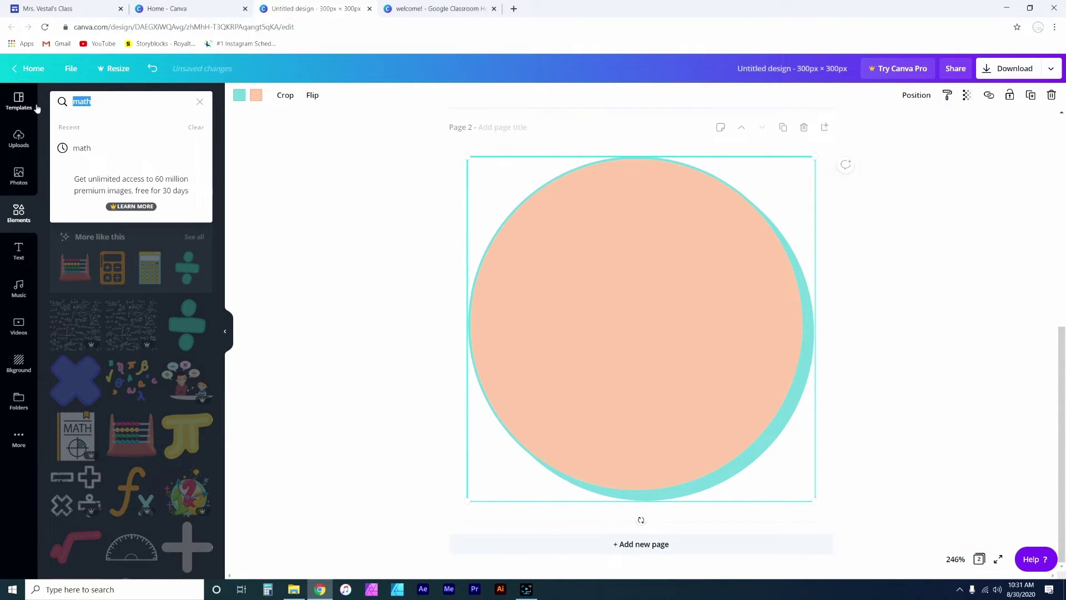
text(reading)
key(Return)
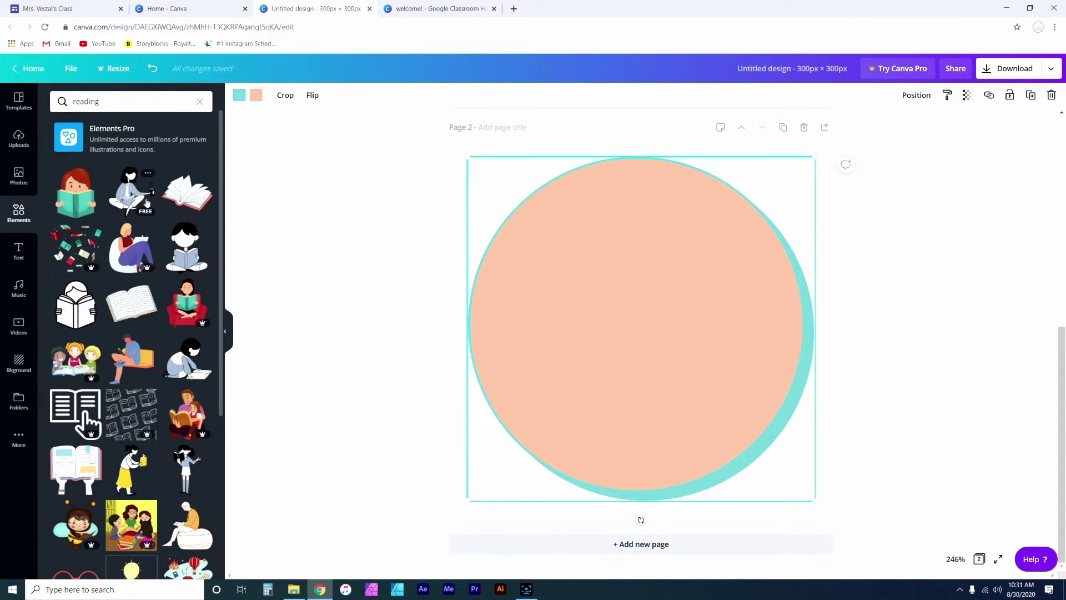
scroll(161, 205, down, 1)
scroll(168, 204, down, 4)
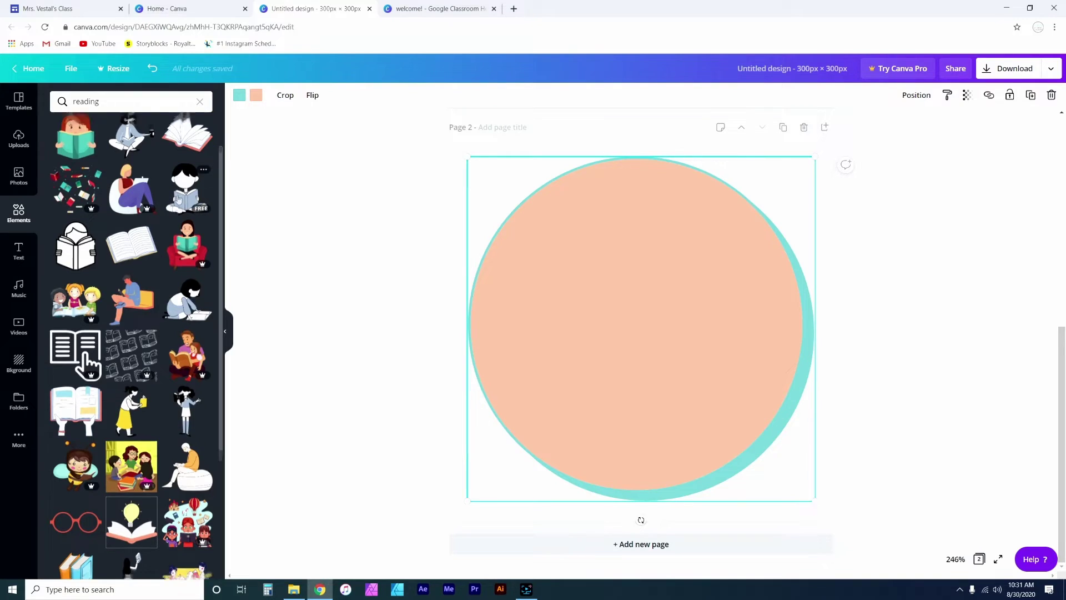
scroll(168, 203, up, 5)
click(191, 194)
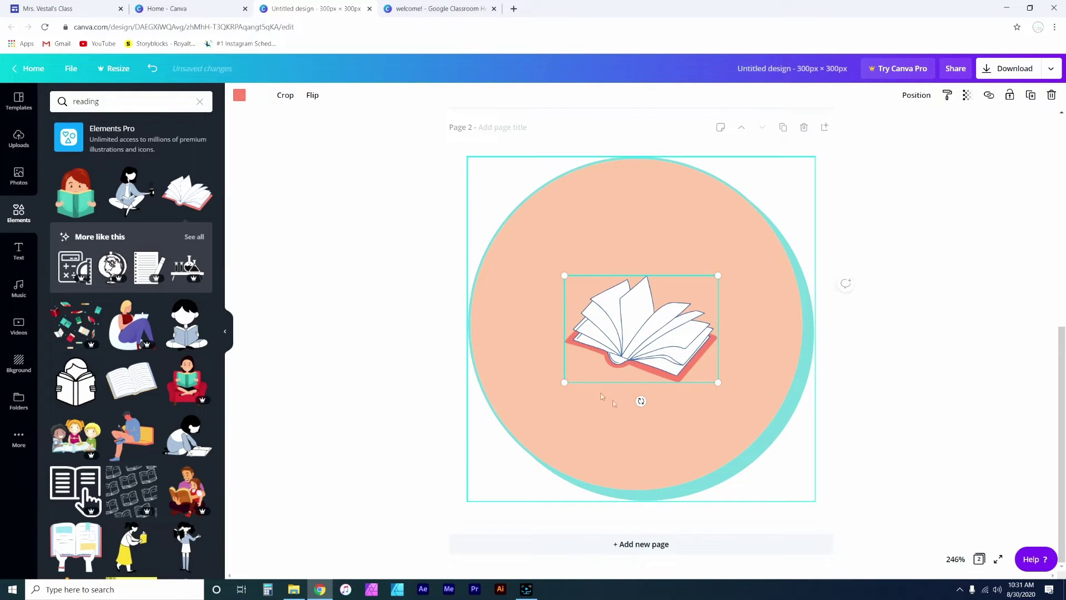
Step: Enlarge the open book to nearly the circle's width, centre it on the peach circle and deselect it
drag(564, 382, 501, 423)
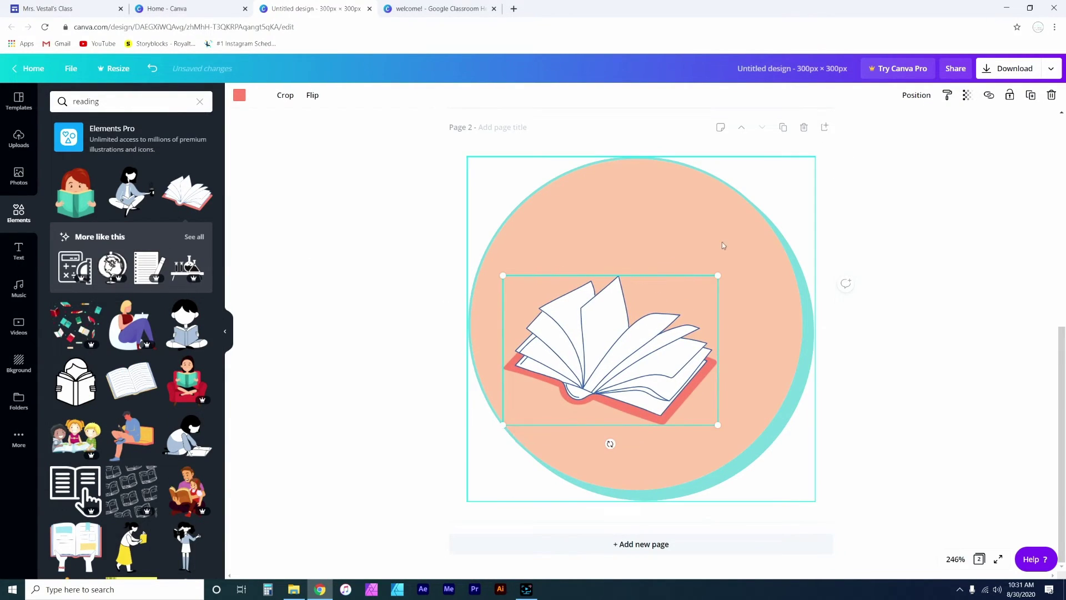
drag(716, 275, 777, 226)
drag(662, 328, 662, 334)
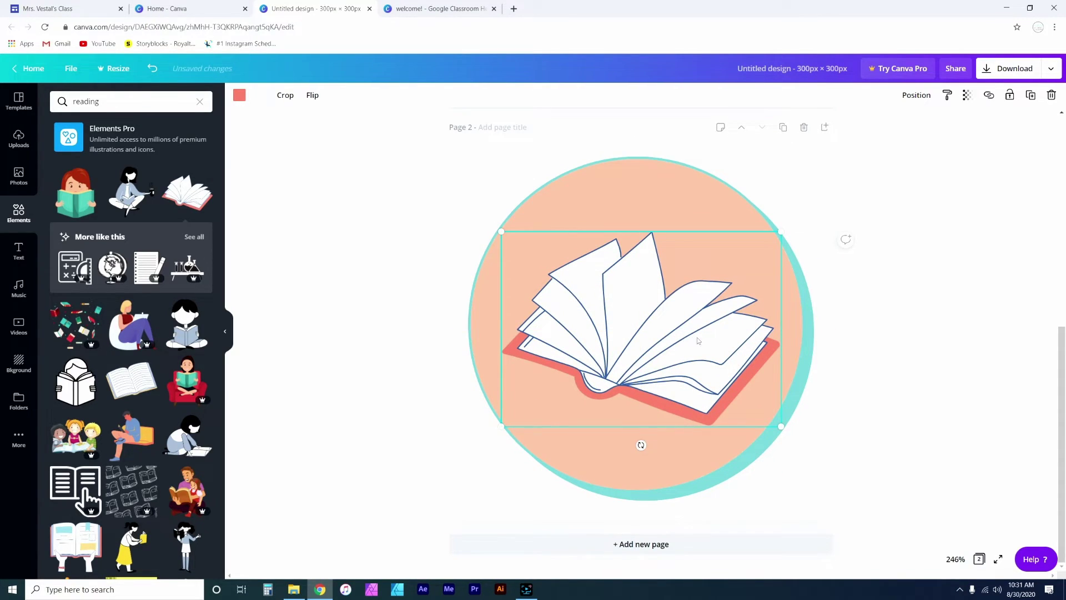
click(827, 182)
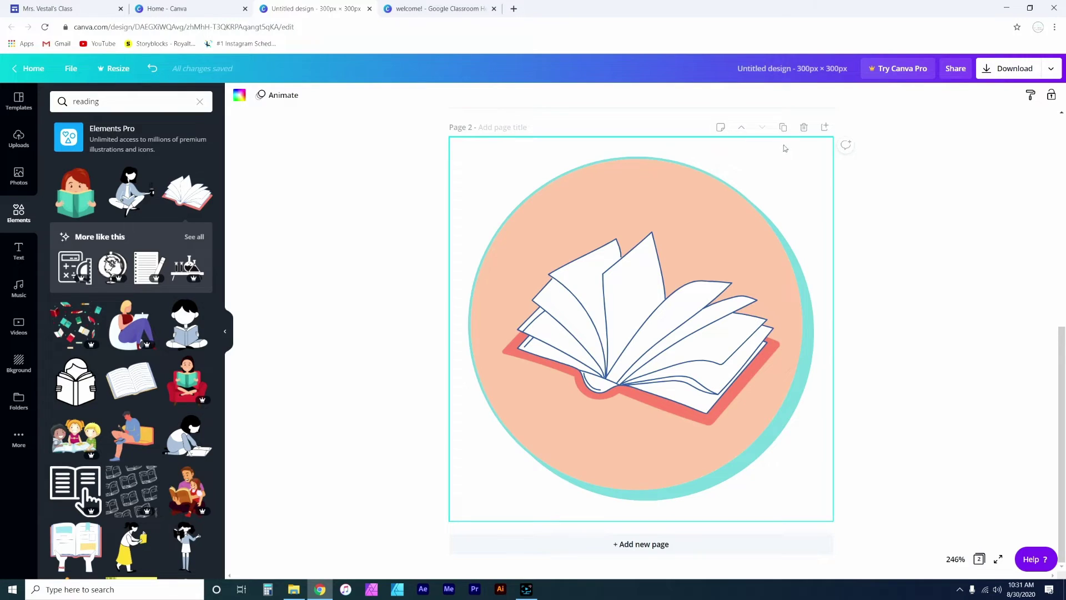
Step: Duplicate the book icon page and delete the book from the copy on page 3
click(783, 127)
click(624, 314)
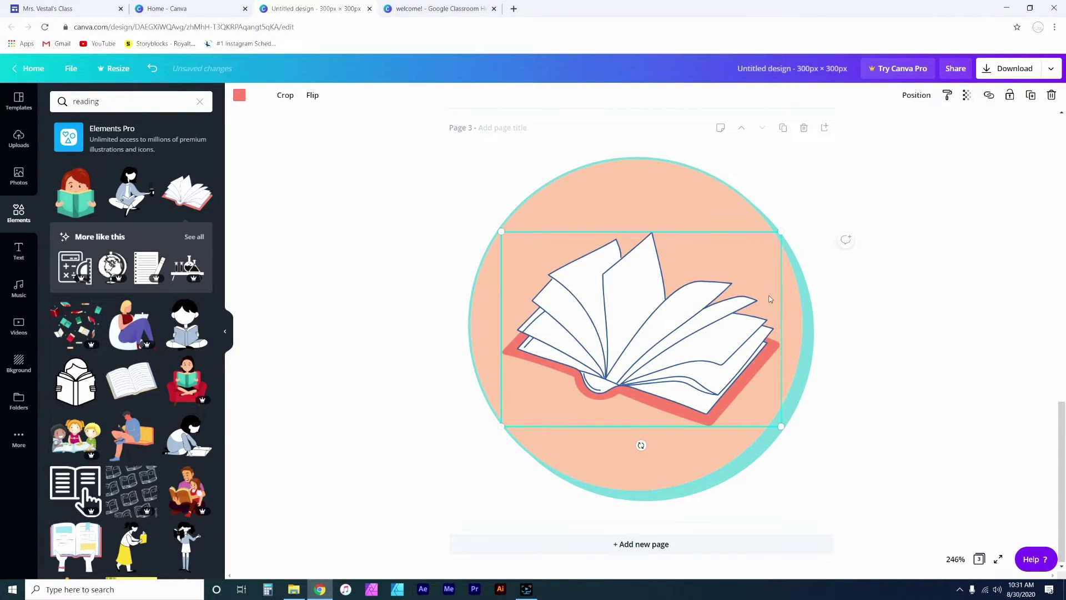
key(Delete)
Step: Give the page 3 circle a turquoise main fill and a peach shadow edge from the document colours
click(725, 324)
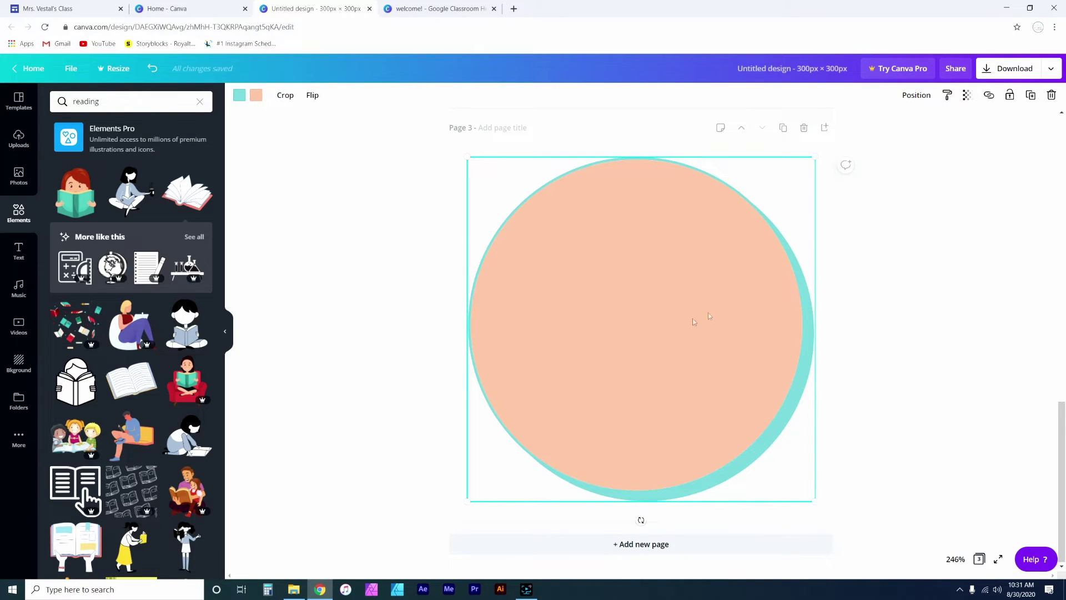
click(256, 95)
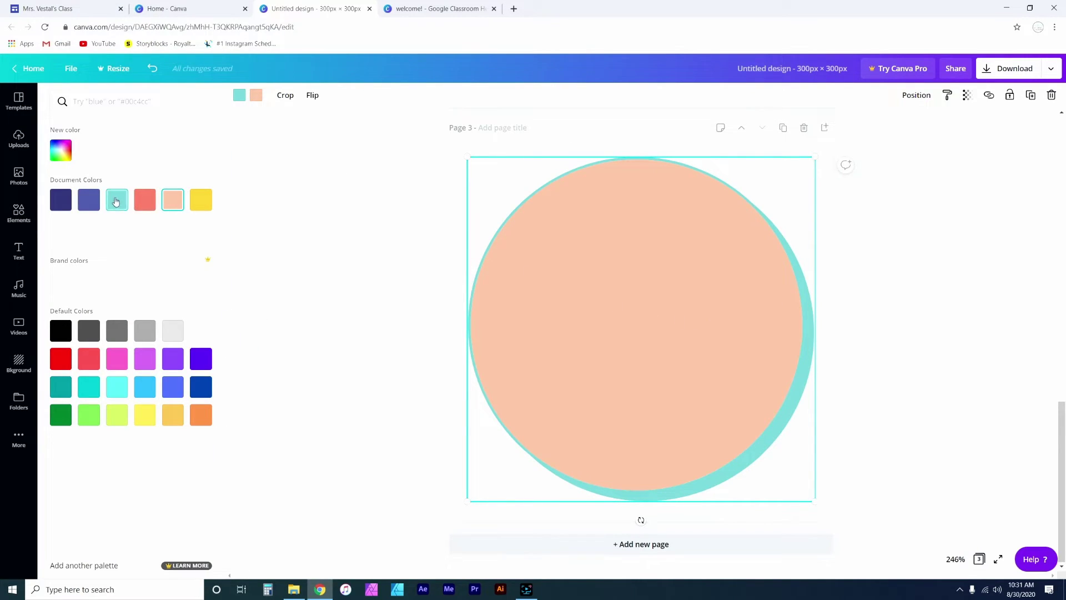
click(117, 199)
click(240, 95)
click(173, 200)
click(302, 321)
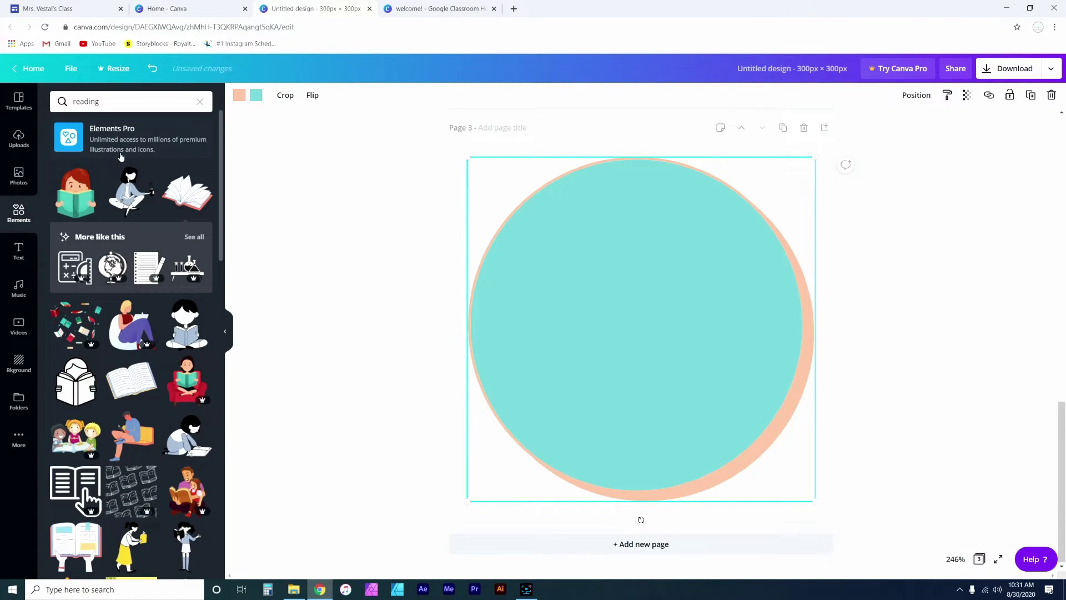
Step: Search the elements for "science" and add the blue atom with the red nucleus to page 3
text(scie)
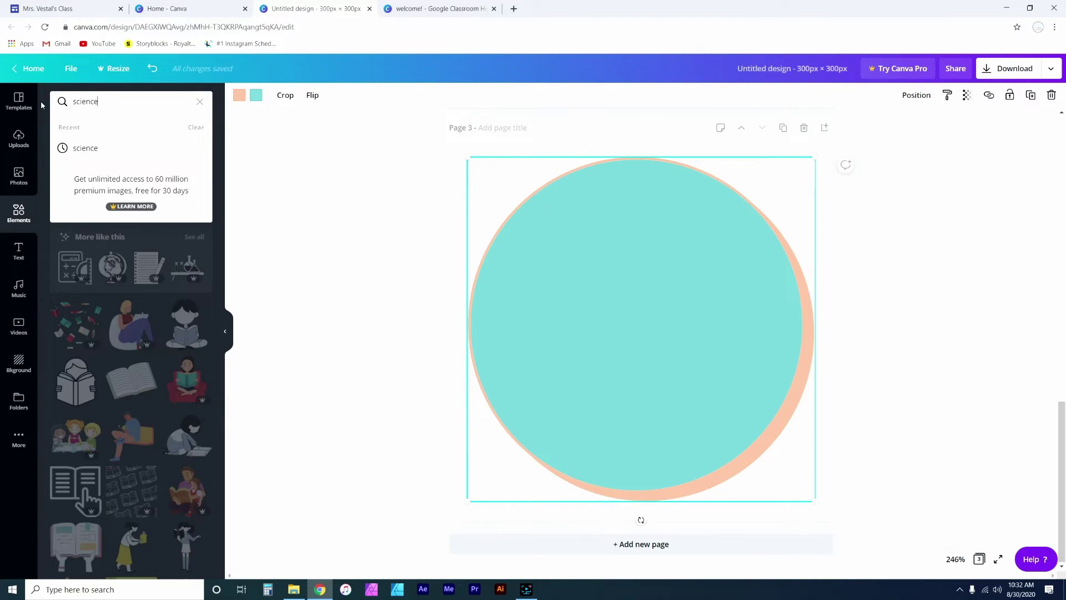
text(nce)
key(Return)
click(68, 197)
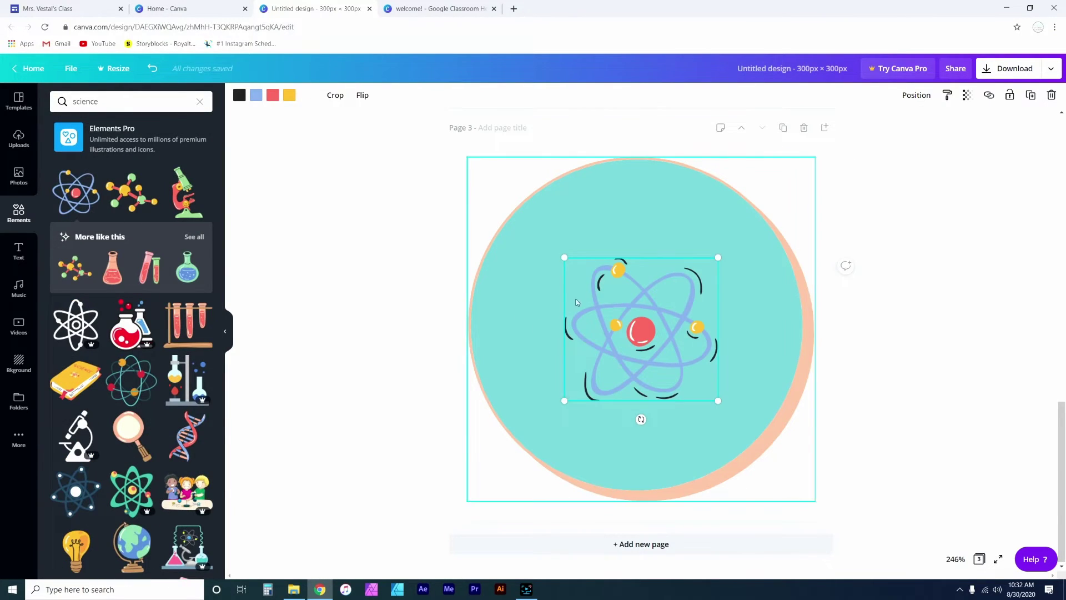
Step: Enlarge the atom to fill most of the page 3 circle, centre it both ways and deselect it
drag(716, 257, 768, 205)
mouse_move(658, 356)
mouse_down()
mouse_move(655, 340)
mouse_move(655, 354)
mouse_up()
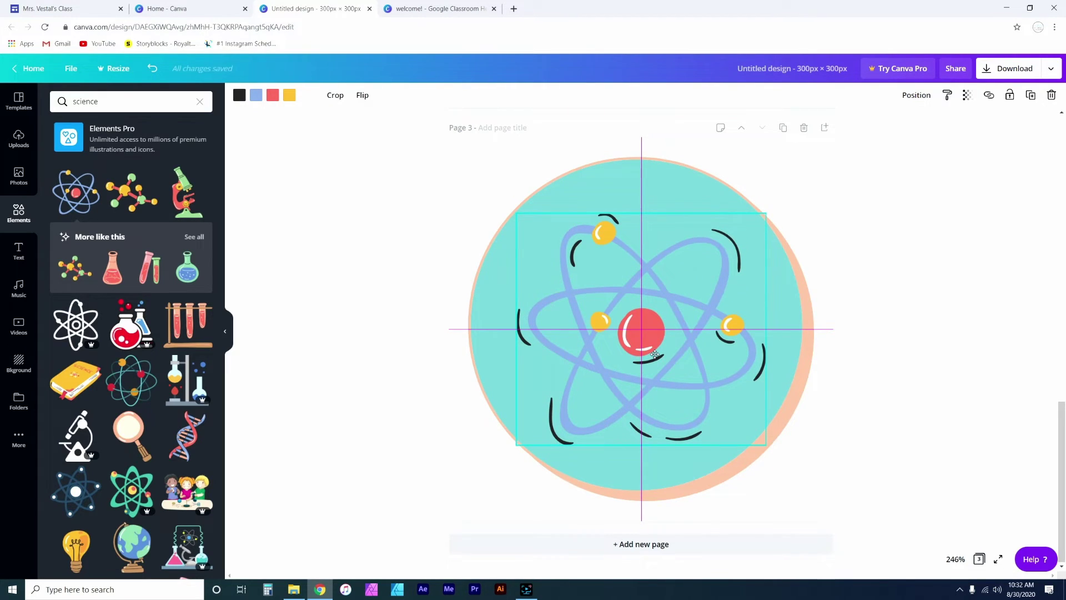
click(869, 366)
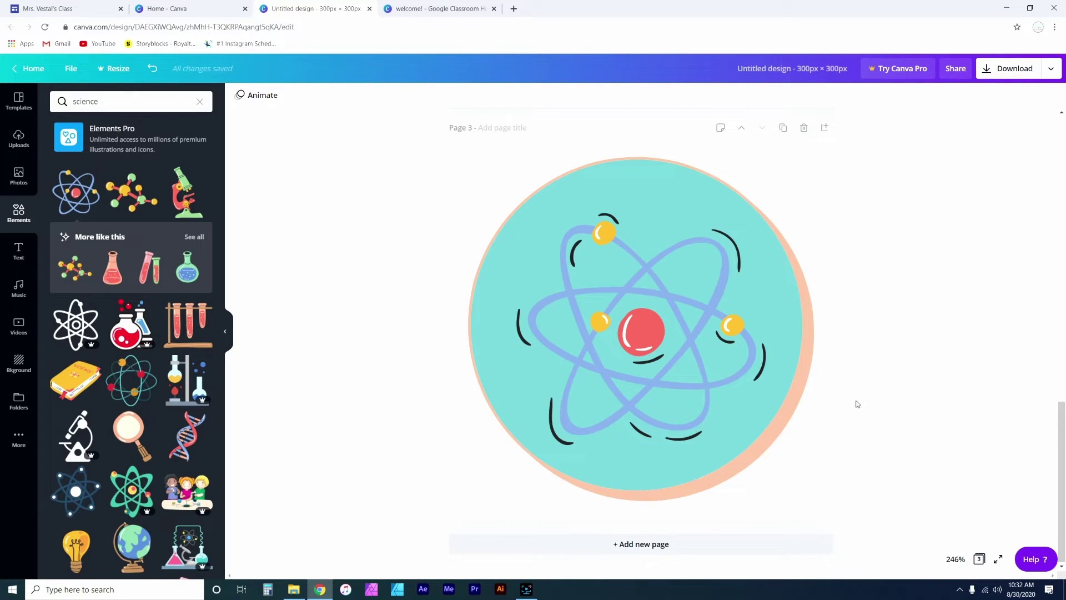
Step: Download all three pages of the round icon design as PNG files
scroll(860, 399, up, 5)
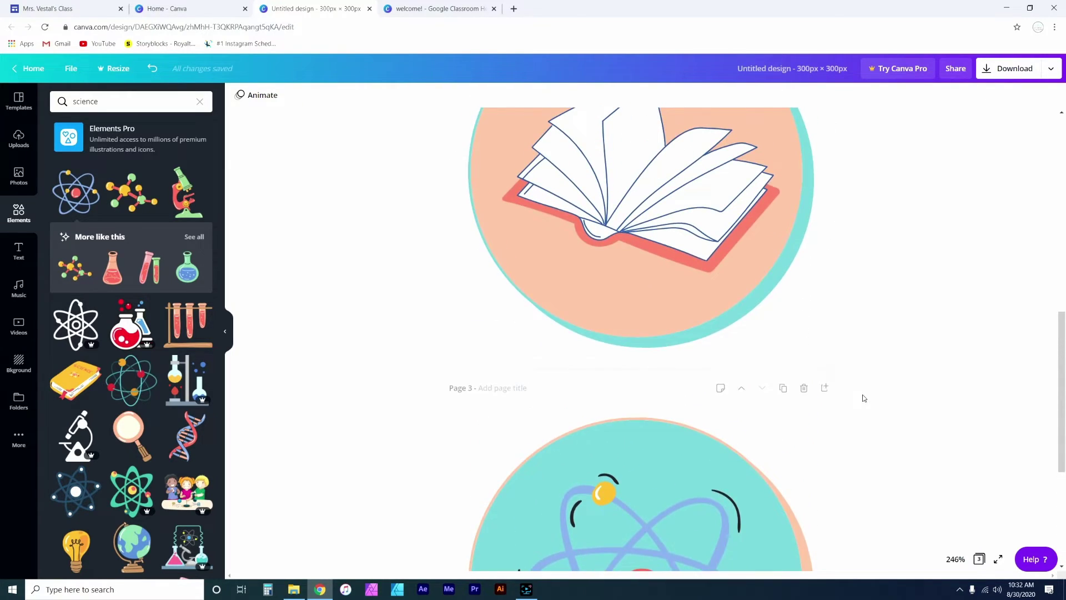
scroll(863, 398, up, 5)
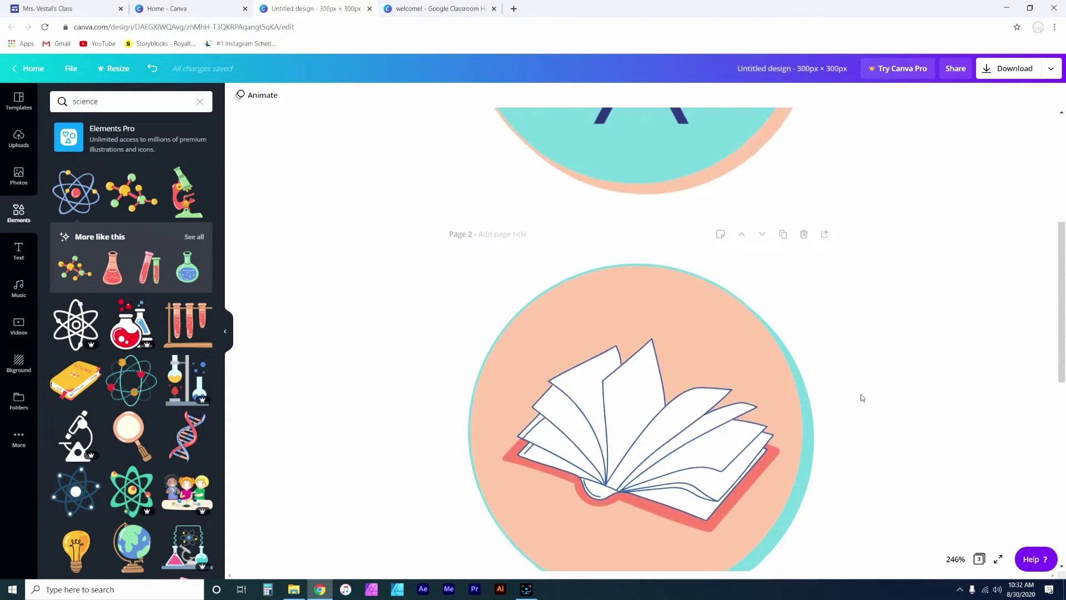
scroll(861, 398, up, 6)
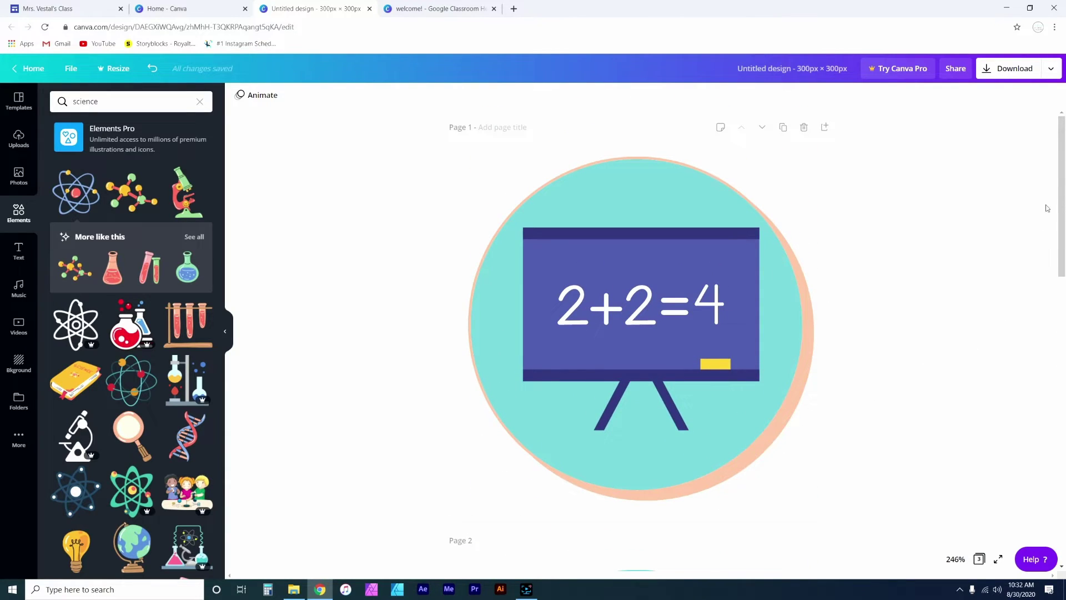
click(1008, 71)
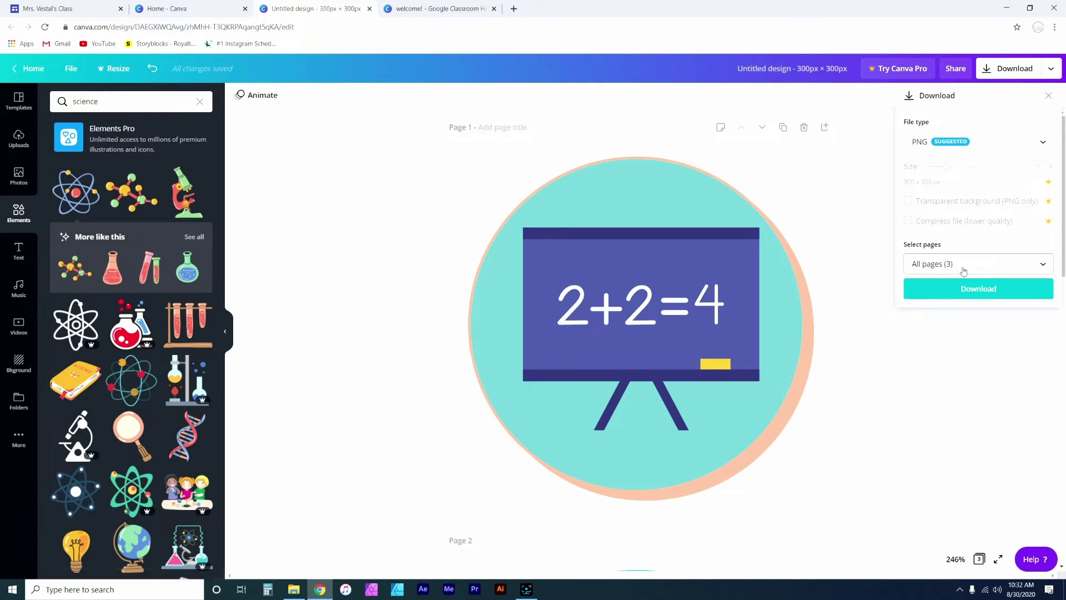
click(952, 265)
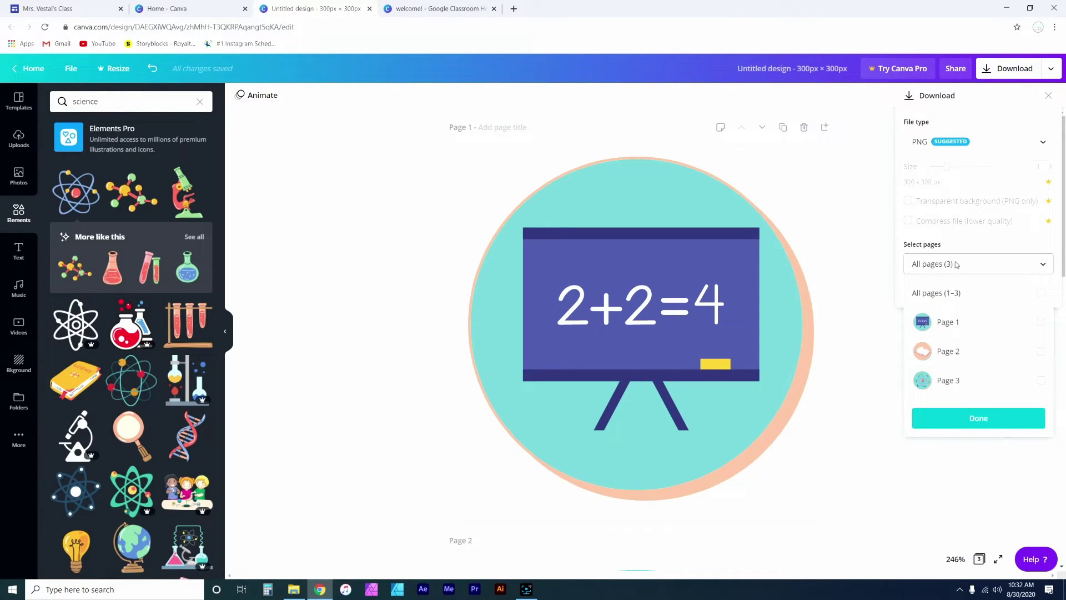
click(1040, 294)
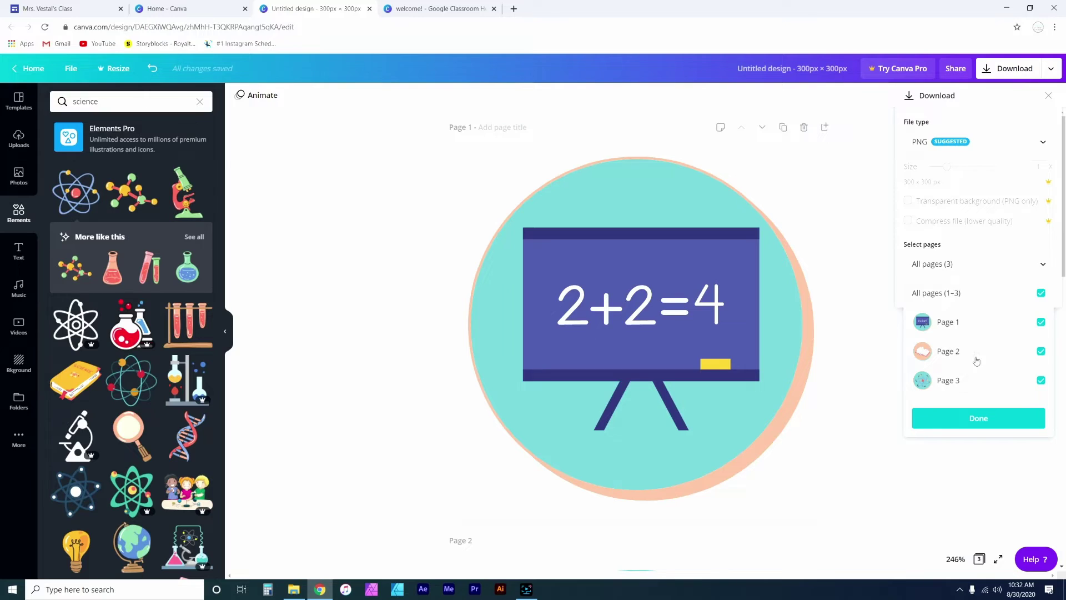
click(986, 419)
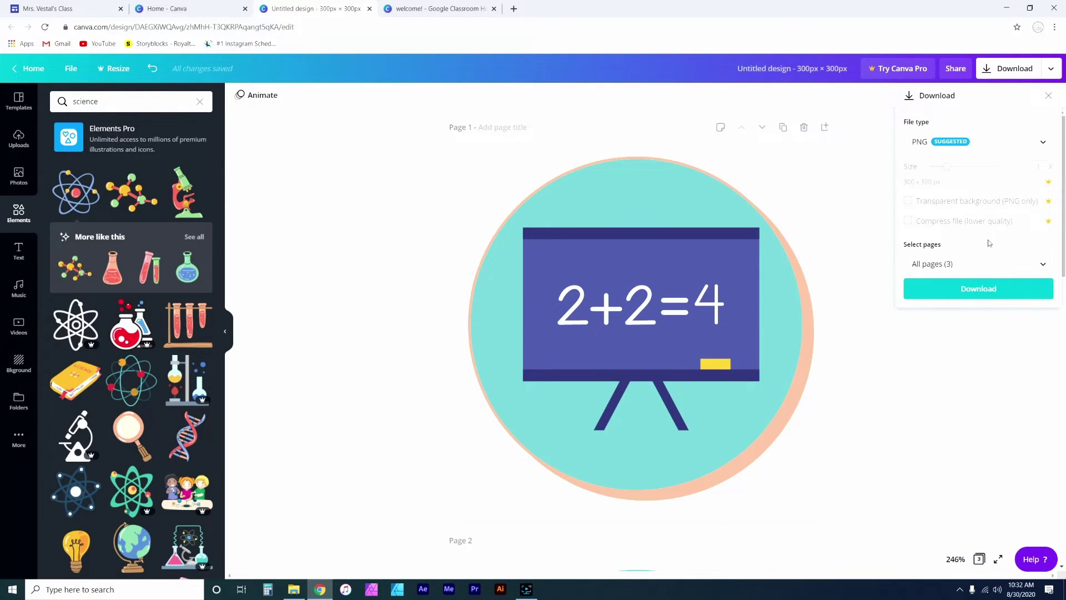
click(983, 286)
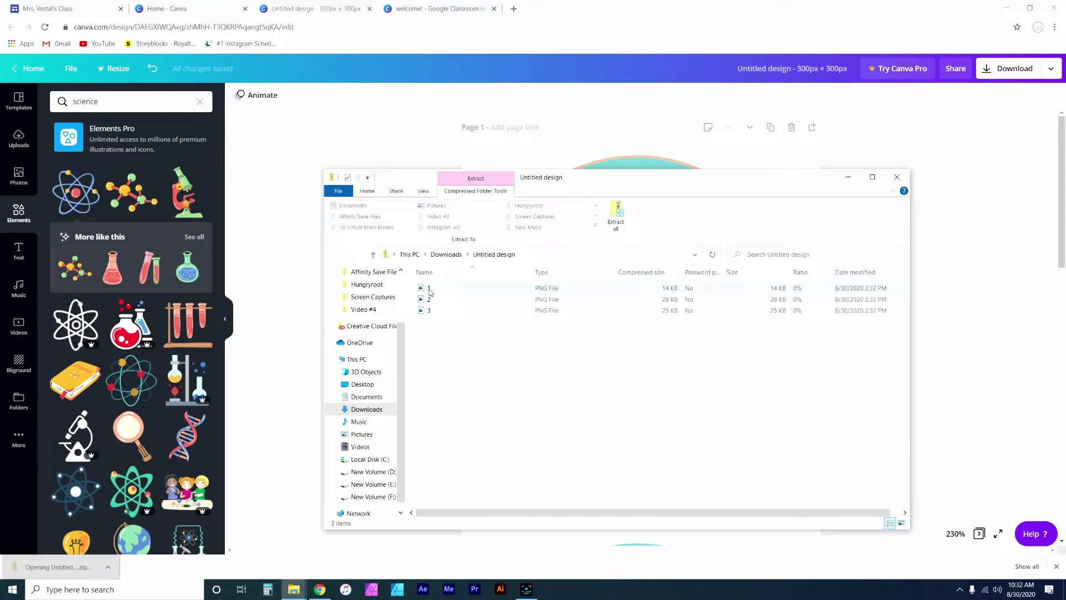
Step: Copy the three PNG icons 1, 2 and 3 from the downloaded Untitled design archive
shift+click(433, 313)
right_click(433, 312)
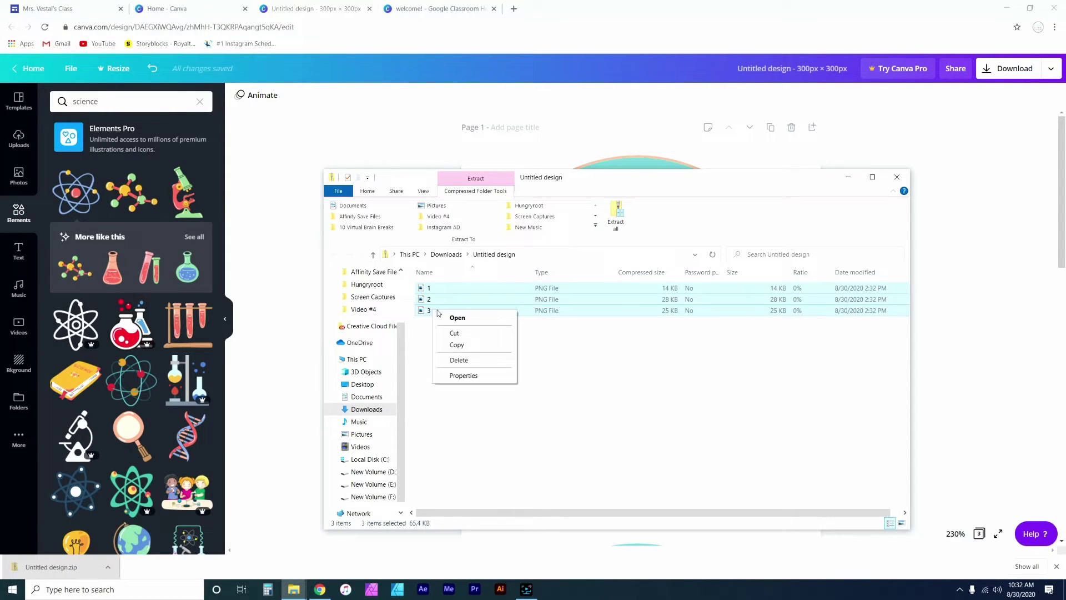
click(457, 345)
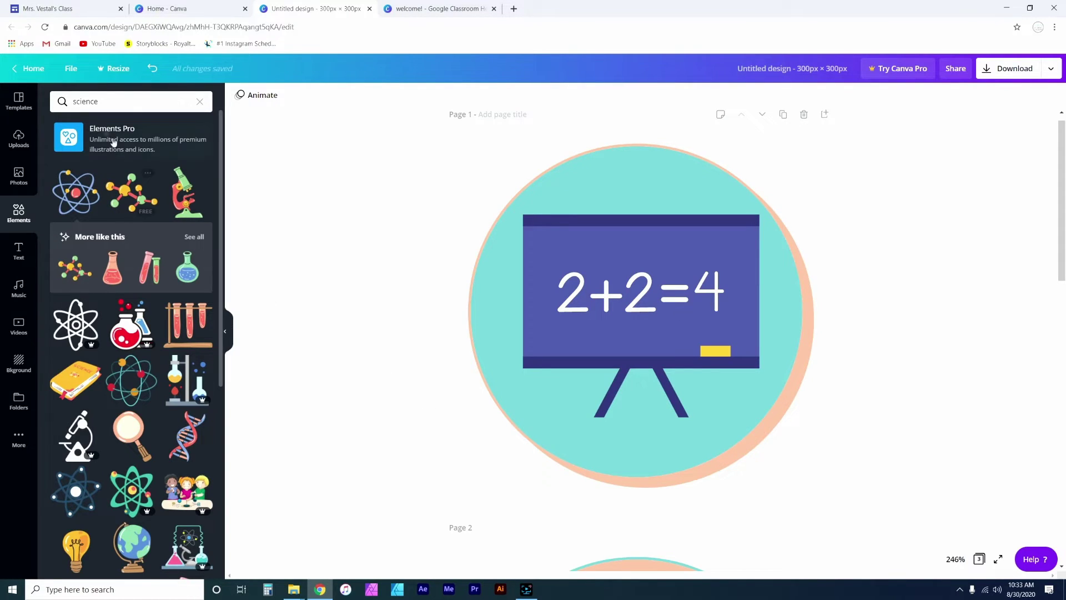
Step: Switch to the Google Sites class website and add a new page named MATH
click(50, 5)
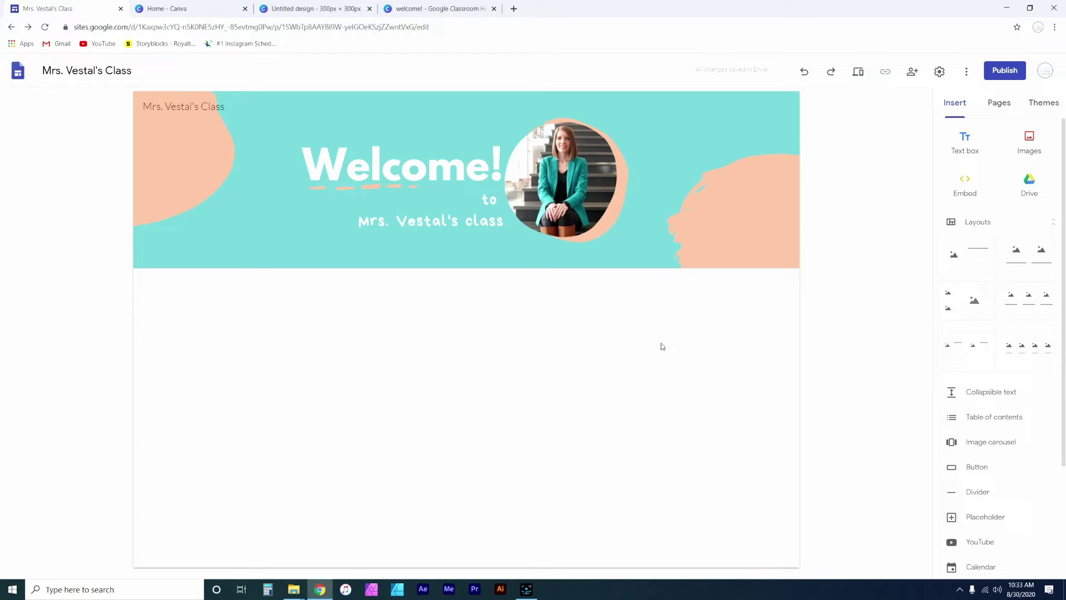
click(1006, 108)
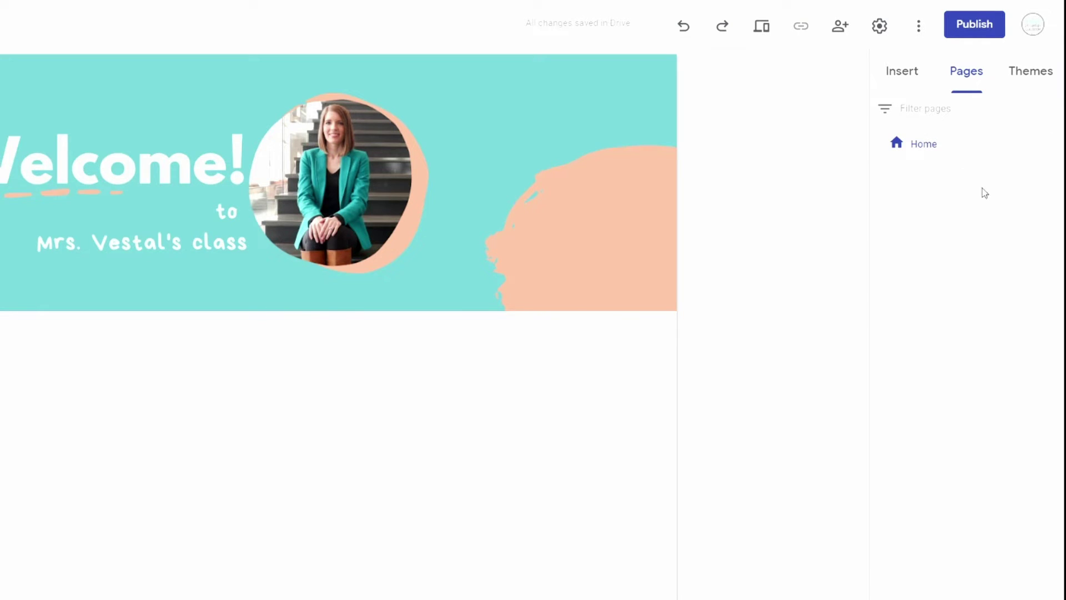
mouse_move(1000, 551)
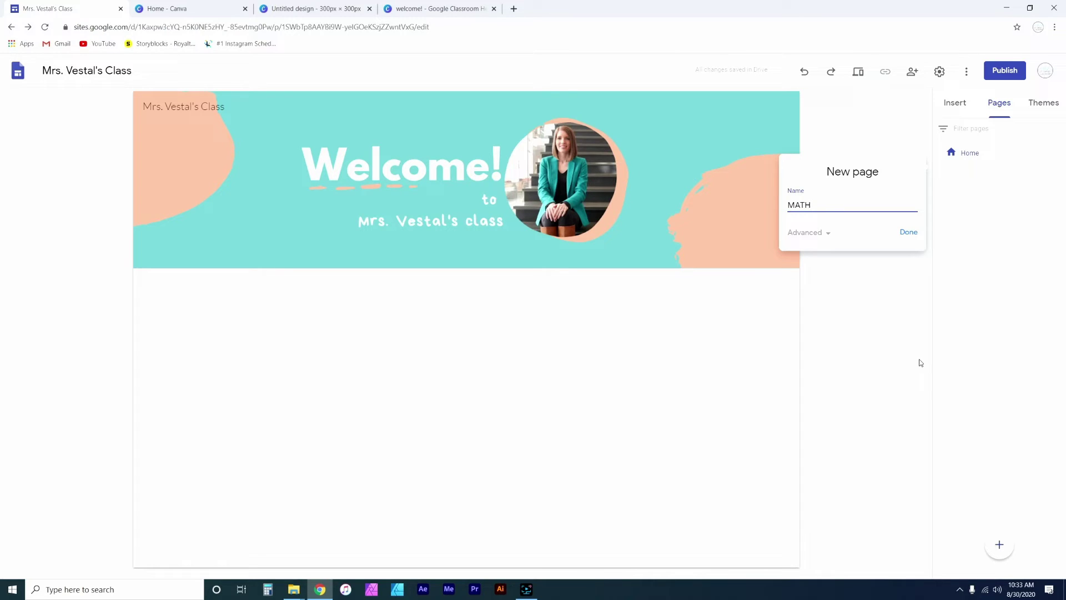
click(909, 233)
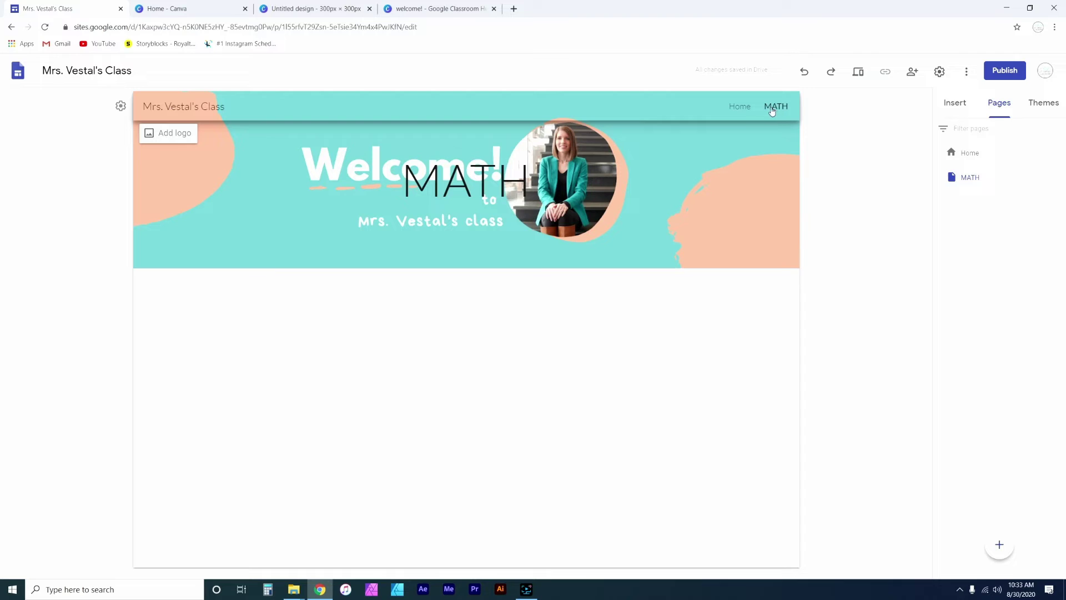
Step: Add two more pages to the site, named ELA and SCIENCE
click(994, 544)
text(ELA)
key(Return)
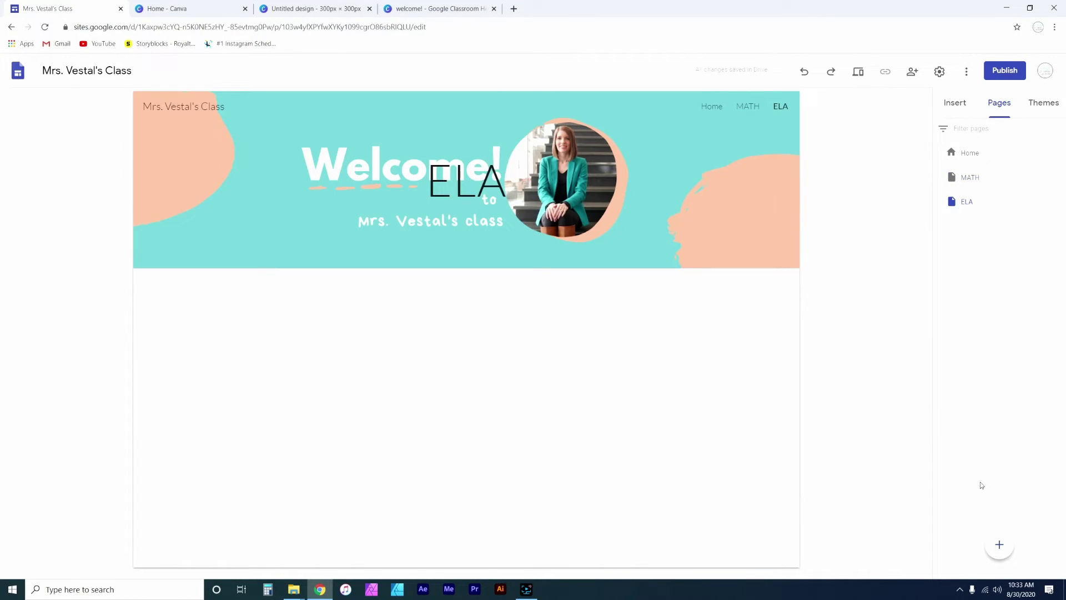
click(1002, 545)
text(SCIENCE)
key(Return)
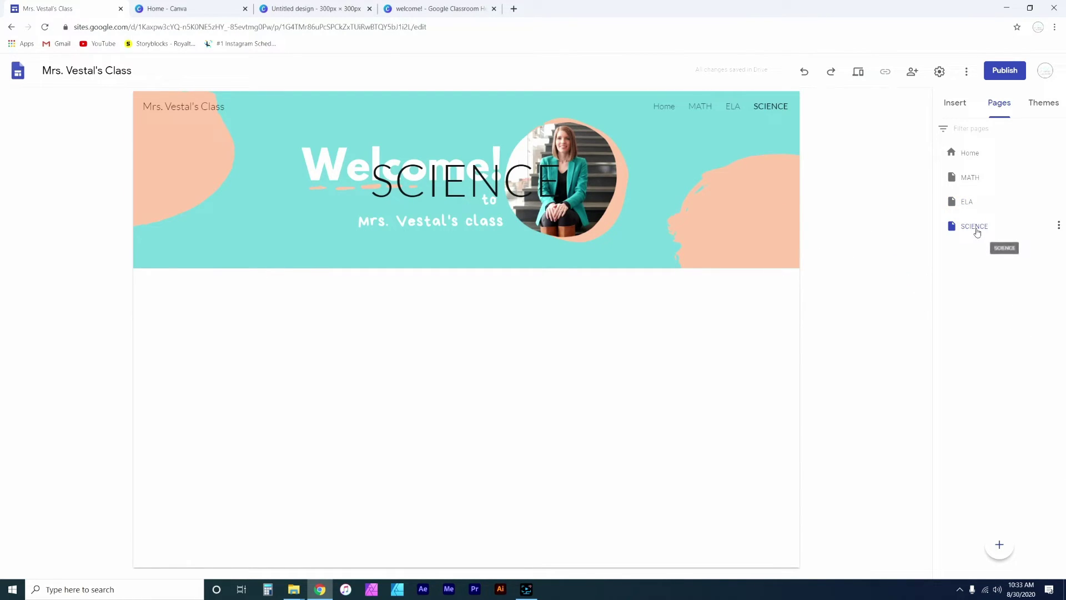
drag(975, 228, 992, 244)
Step: Open the MATH page and delete its title text from over the header banner
click(970, 153)
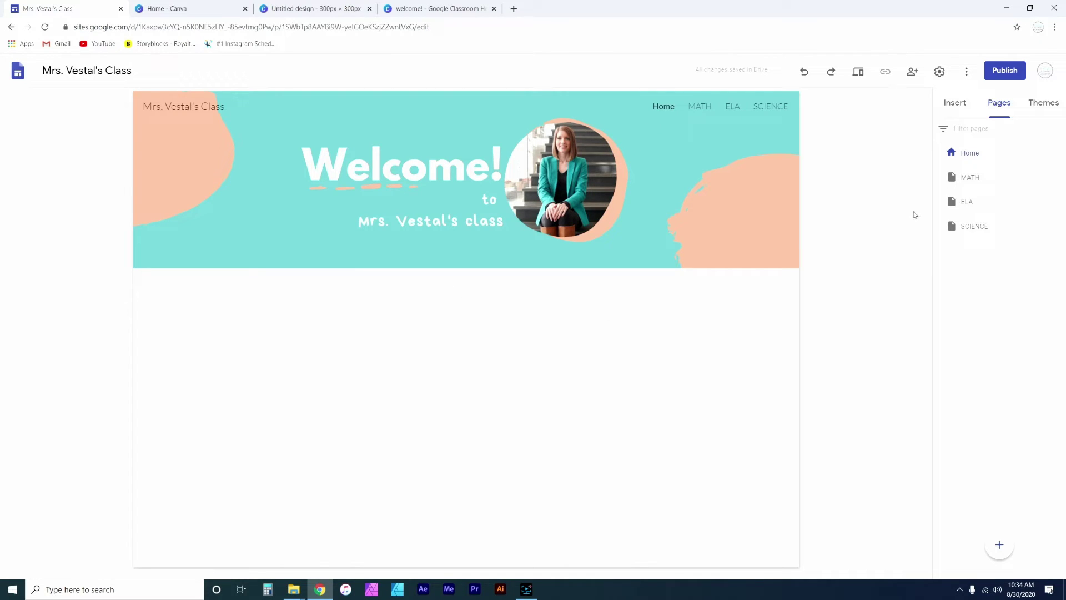
click(964, 180)
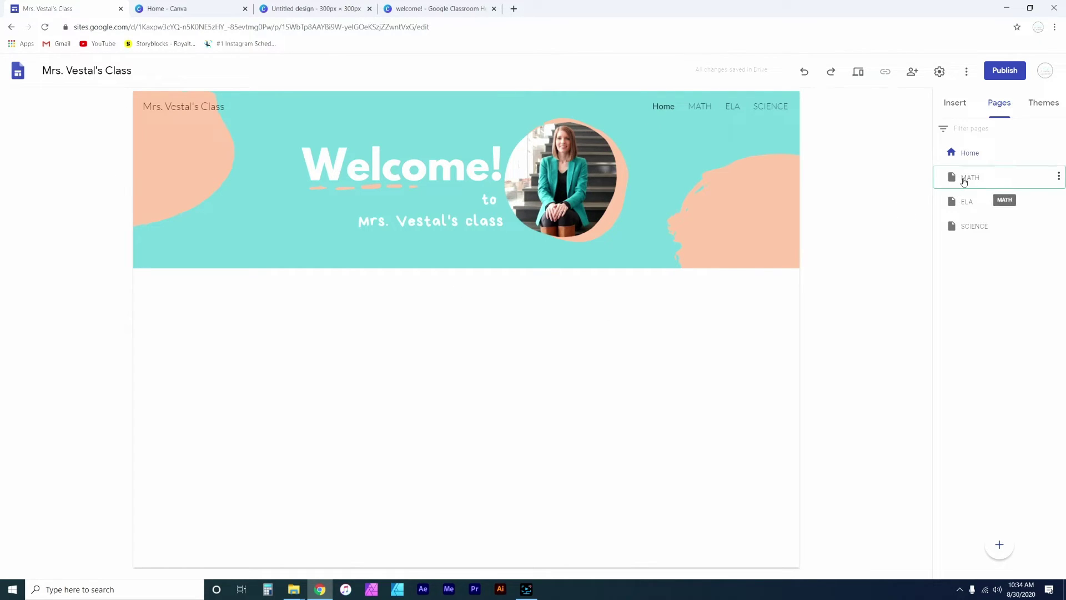
click(589, 153)
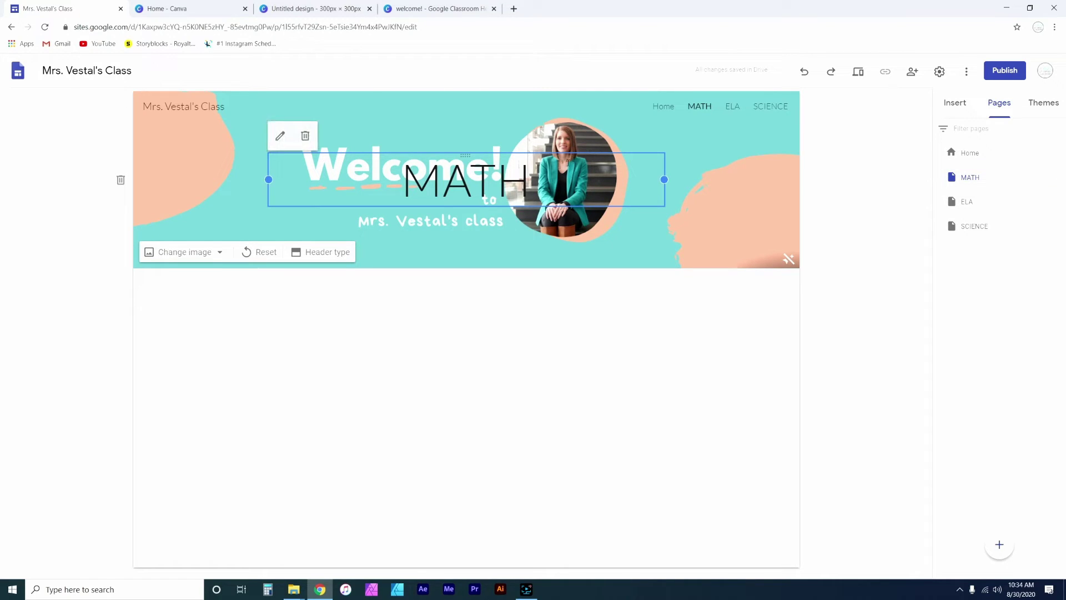
click(305, 137)
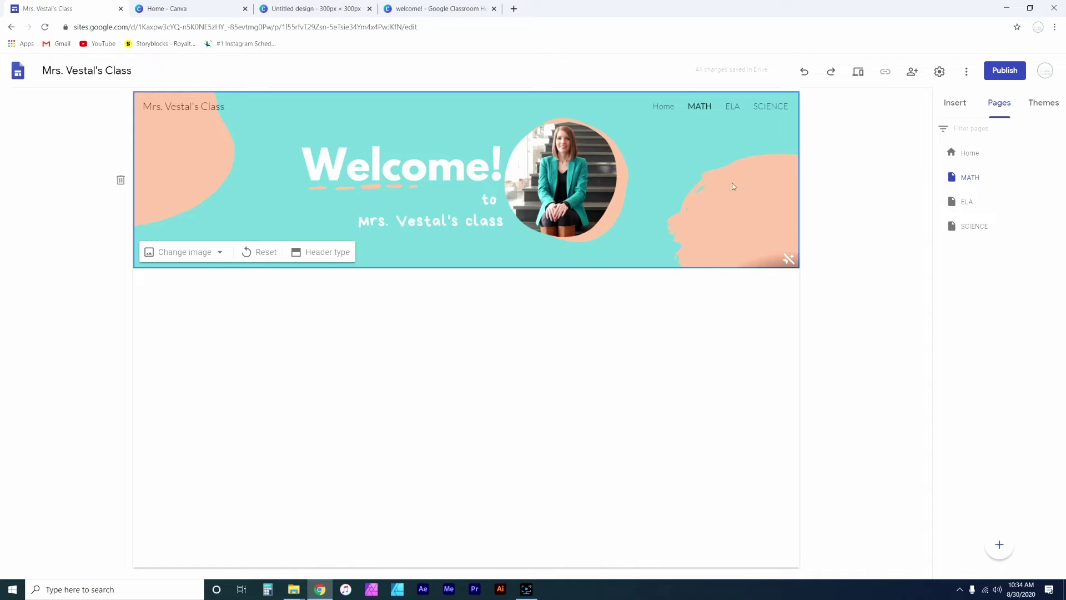
Step: Delete the title text from the header banners of the ELA and SCIENCE pages
click(732, 106)
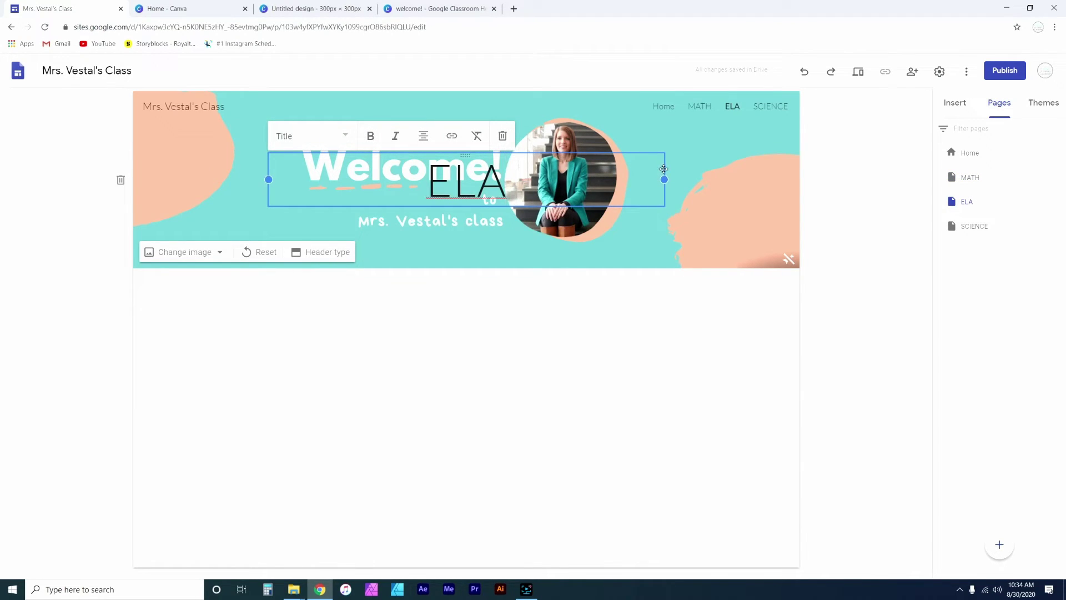
click(506, 134)
click(770, 106)
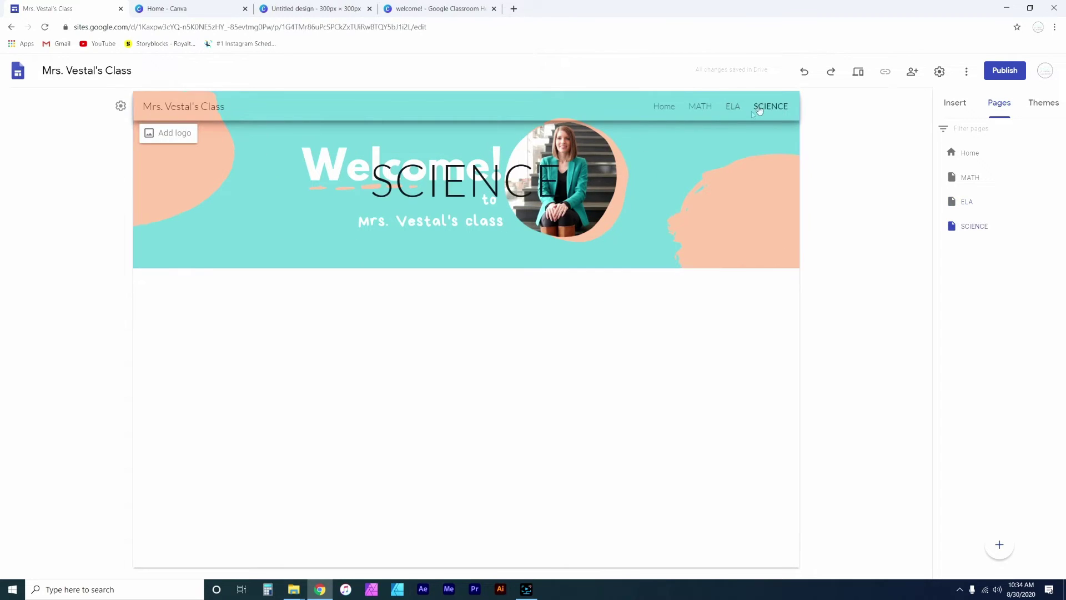
click(661, 179)
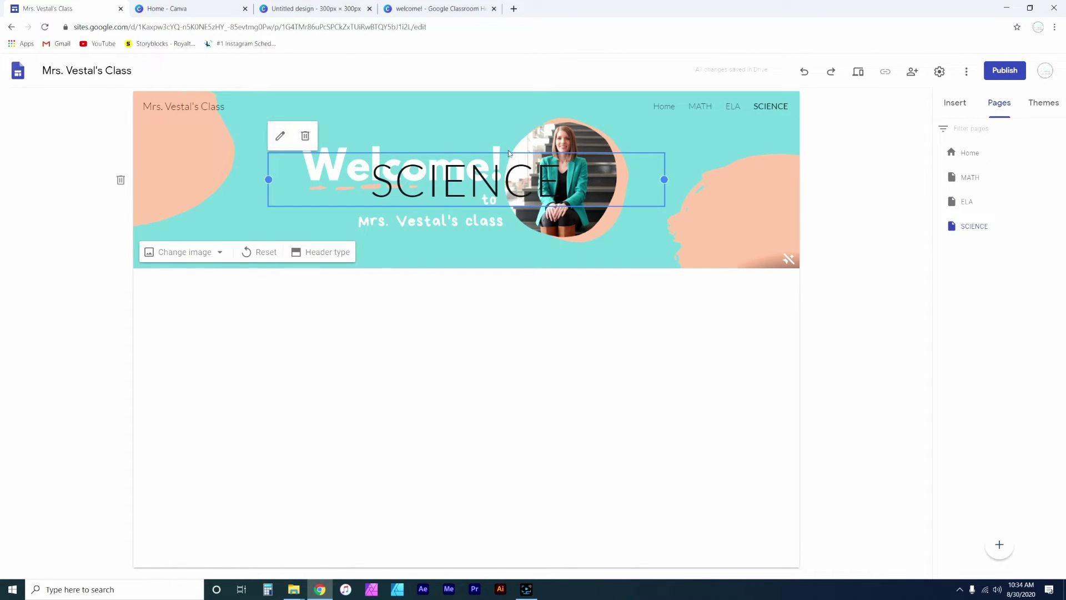
click(305, 138)
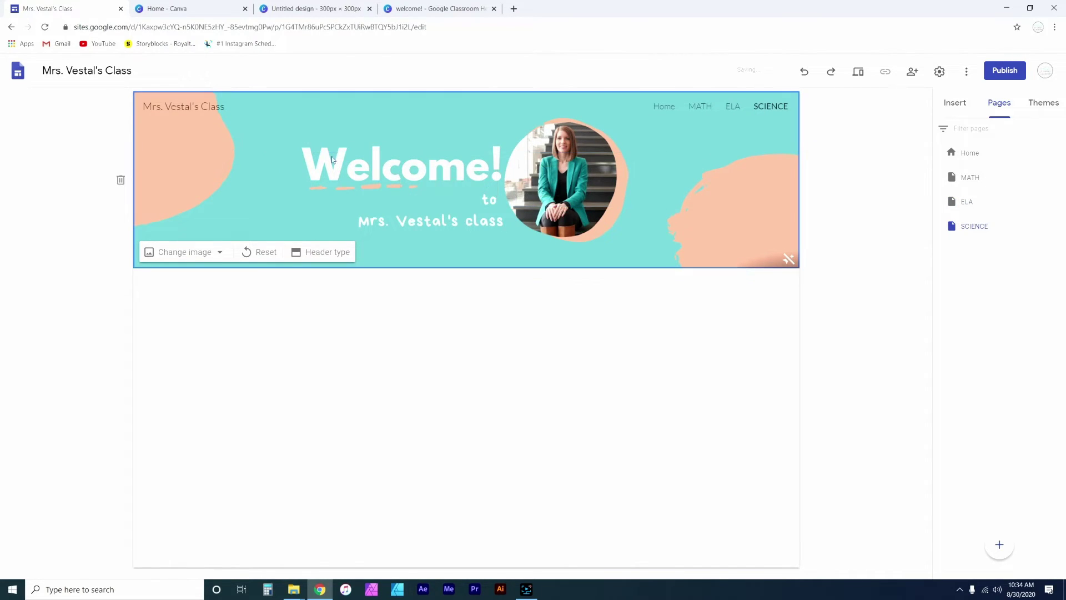
Step: Return to the Home page and insert the layout with three images and captions side by side below the banner
click(663, 109)
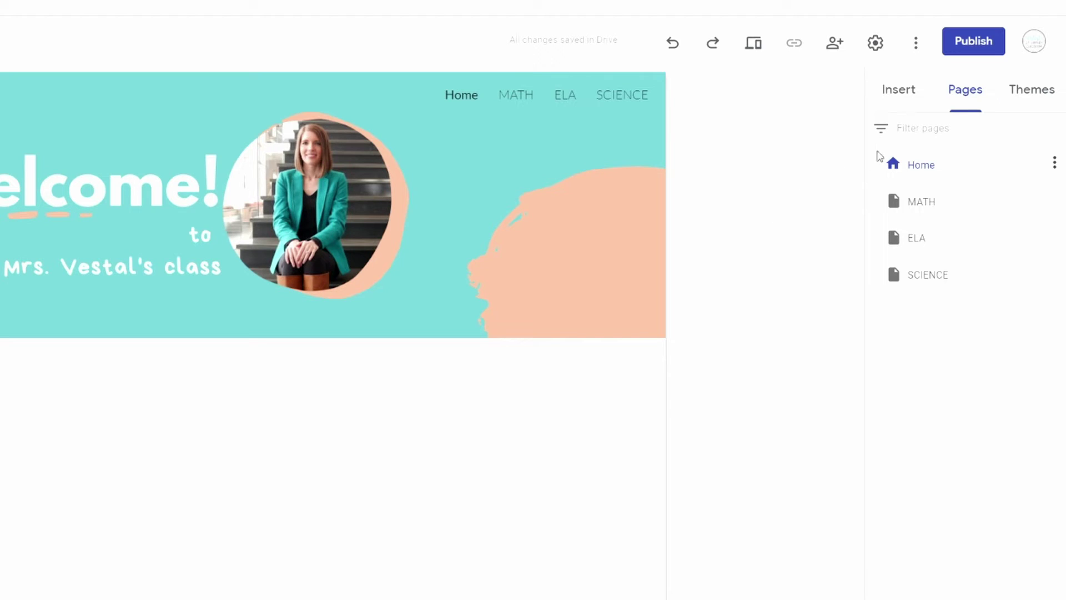
click(902, 94)
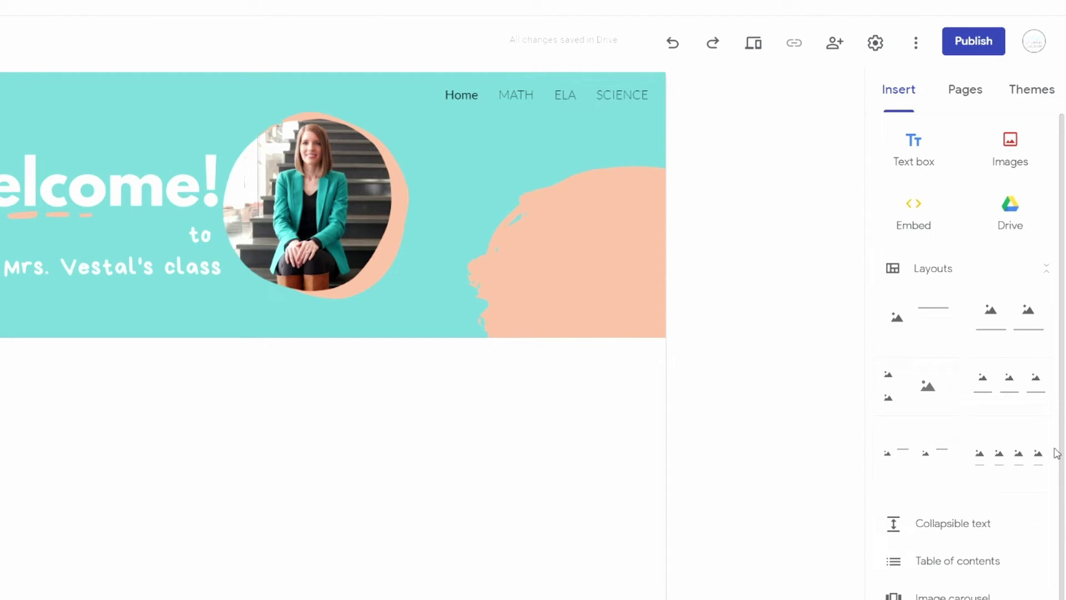
click(1013, 401)
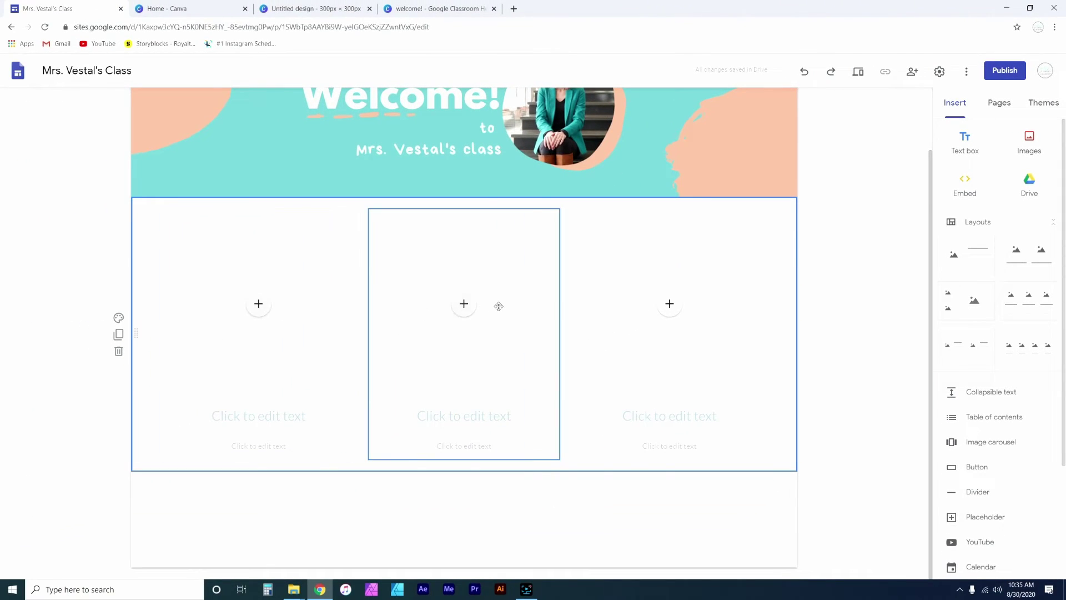
Step: Upload images 1, 2 and 3 from the Google Site folder into the first, second and third image placeholders of the layout
click(256, 306)
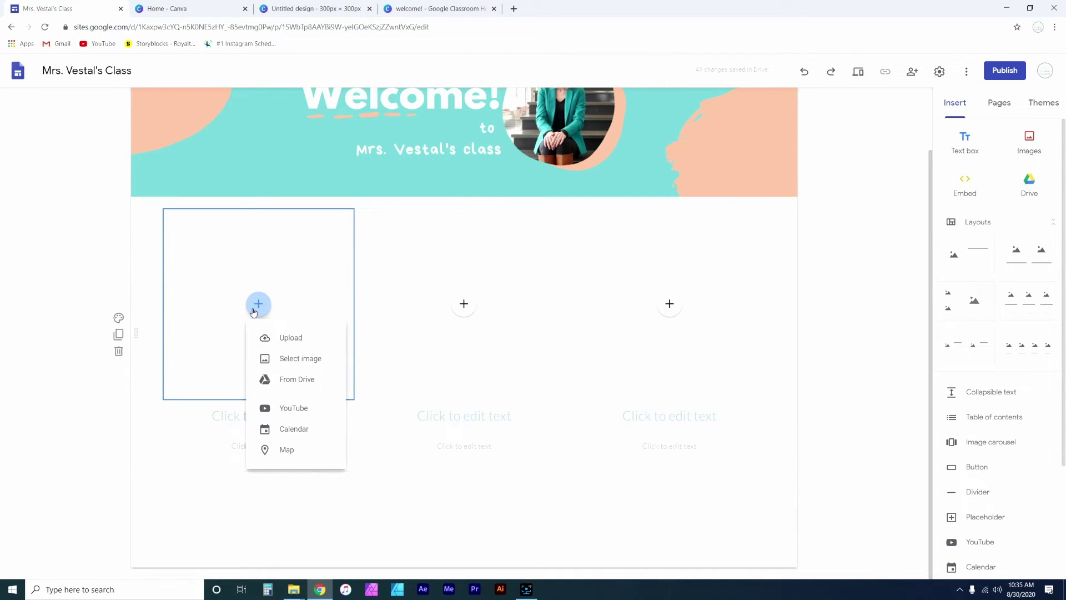
click(282, 339)
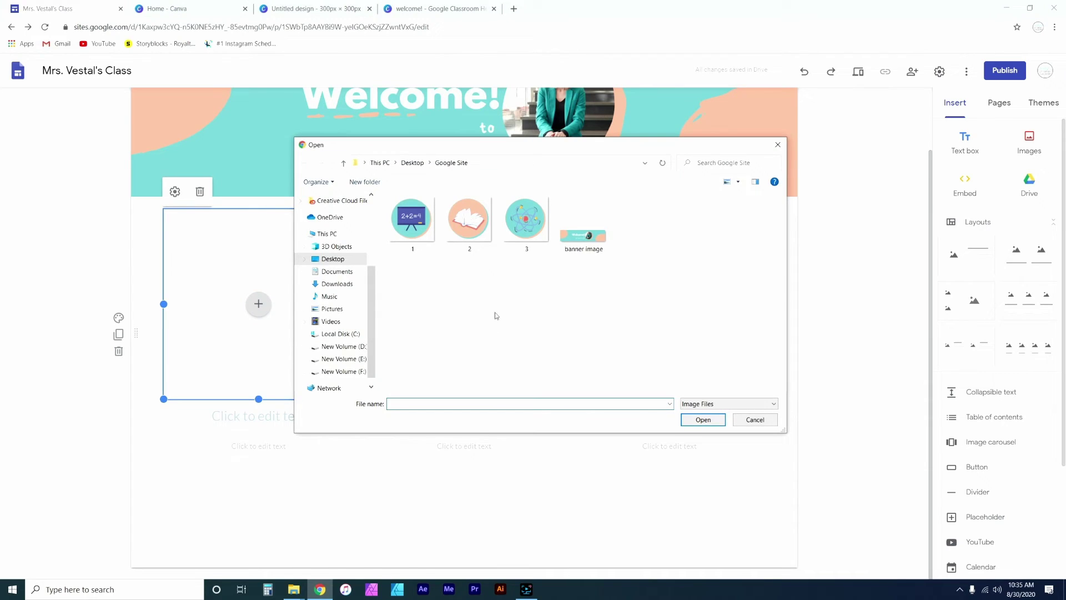
double_click(423, 232)
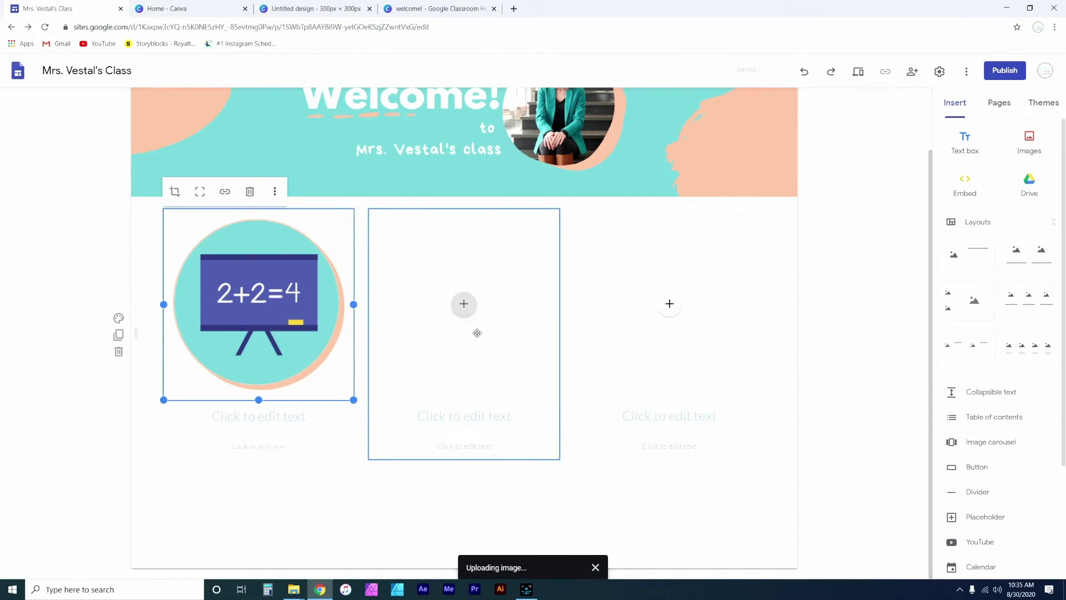
click(464, 304)
click(491, 337)
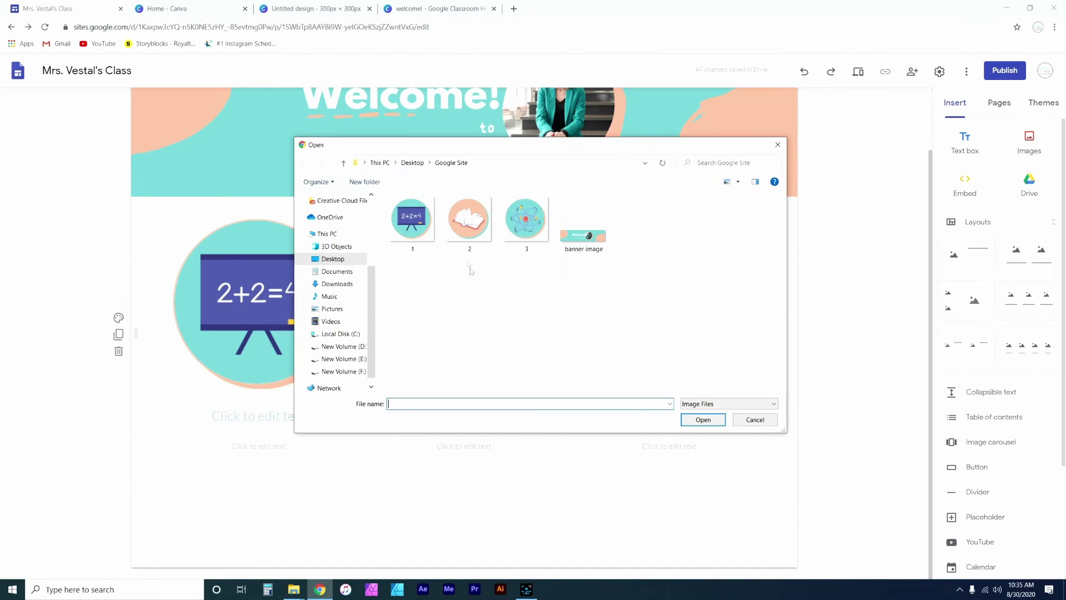
double_click(469, 222)
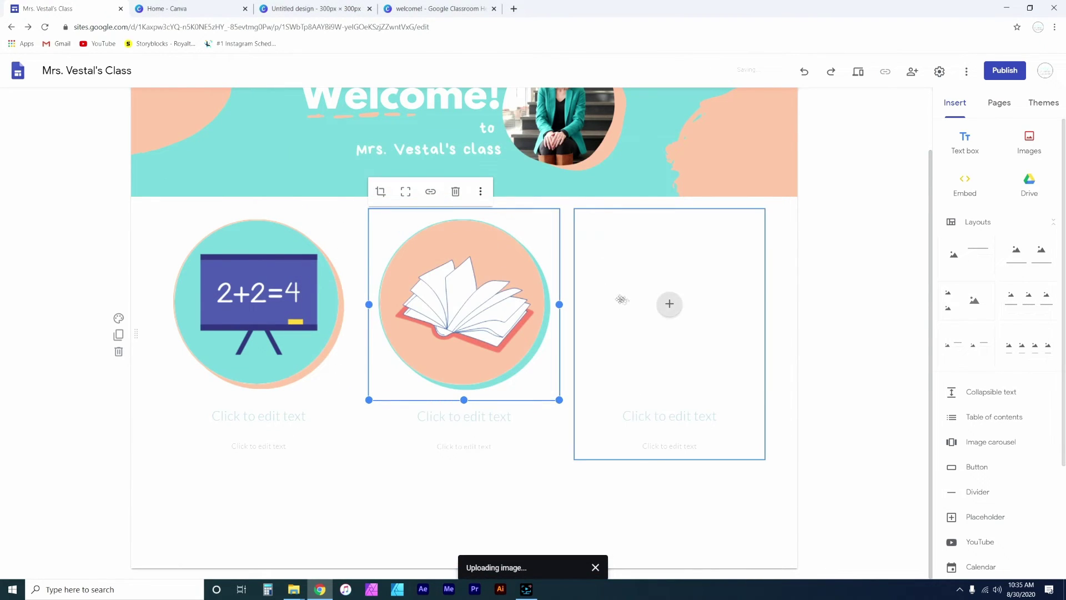
click(669, 307)
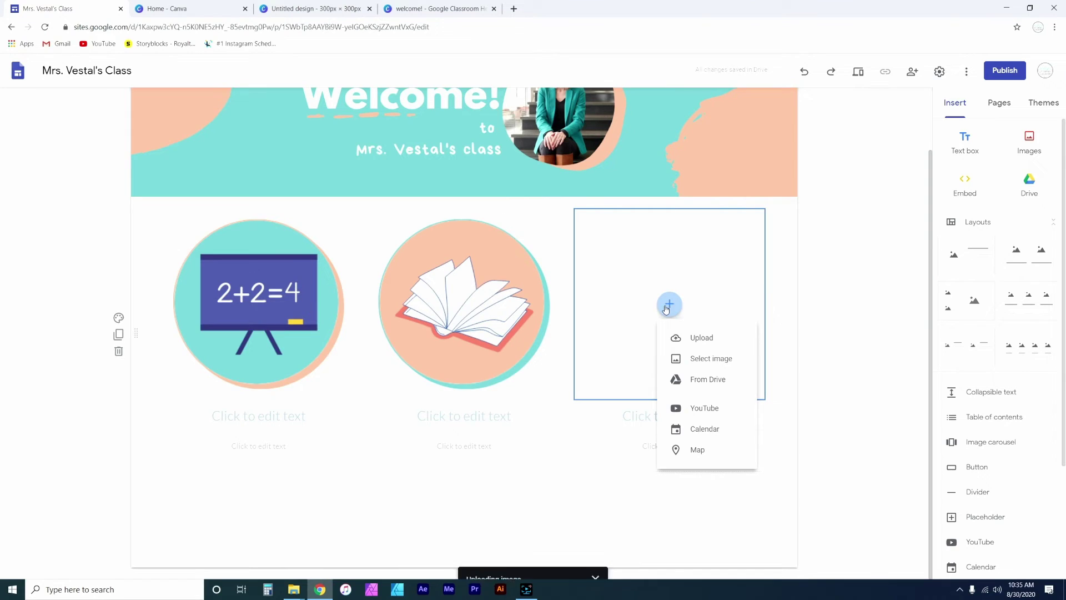
click(695, 343)
double_click(539, 235)
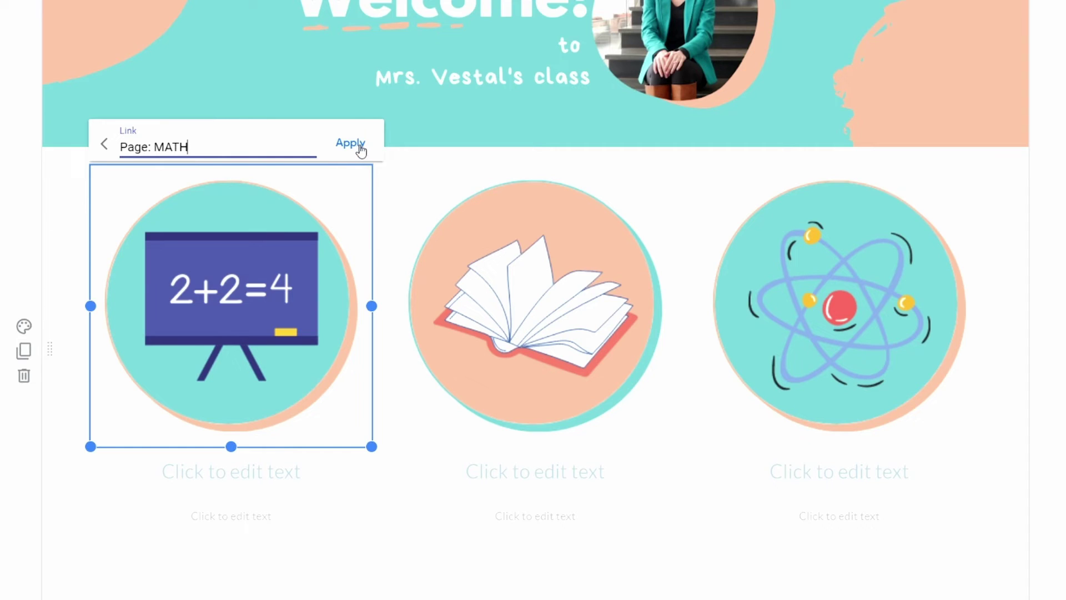
Step: Link the chalkboard image to the MATH page and the open book image to the ELA page
click(339, 194)
click(524, 254)
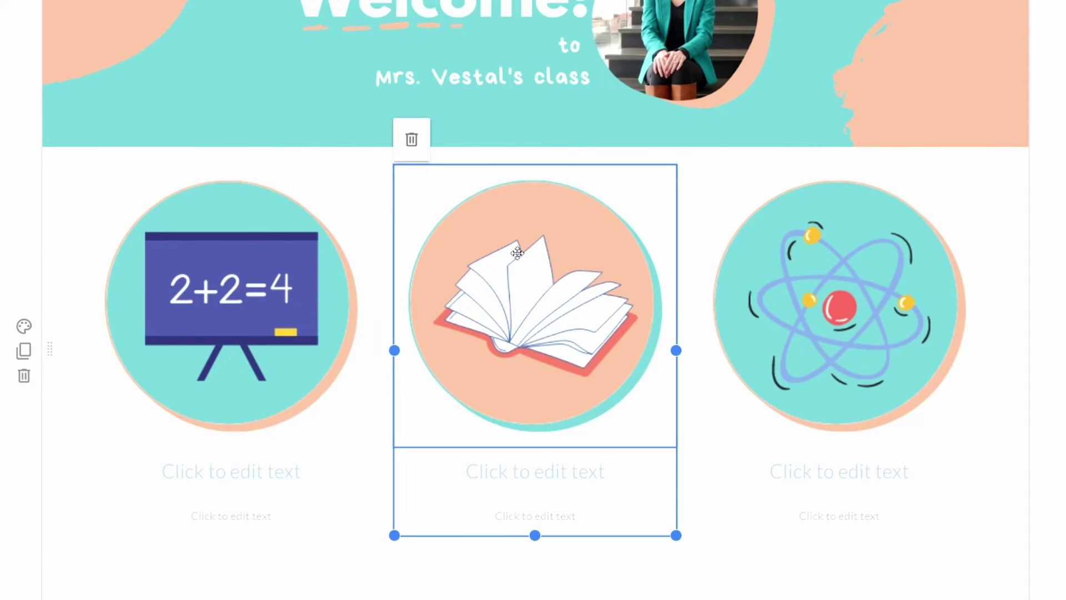
click(524, 254)
click(487, 140)
click(483, 231)
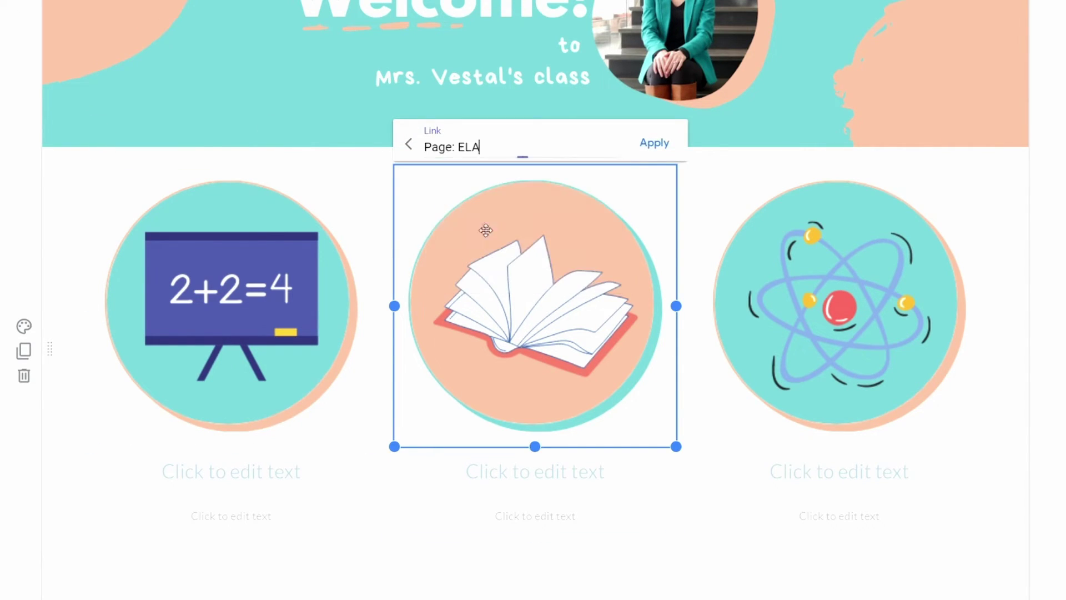
click(670, 147)
Step: Link the atom image to the SCIENCE page and deselect it
click(841, 255)
click(841, 254)
click(789, 140)
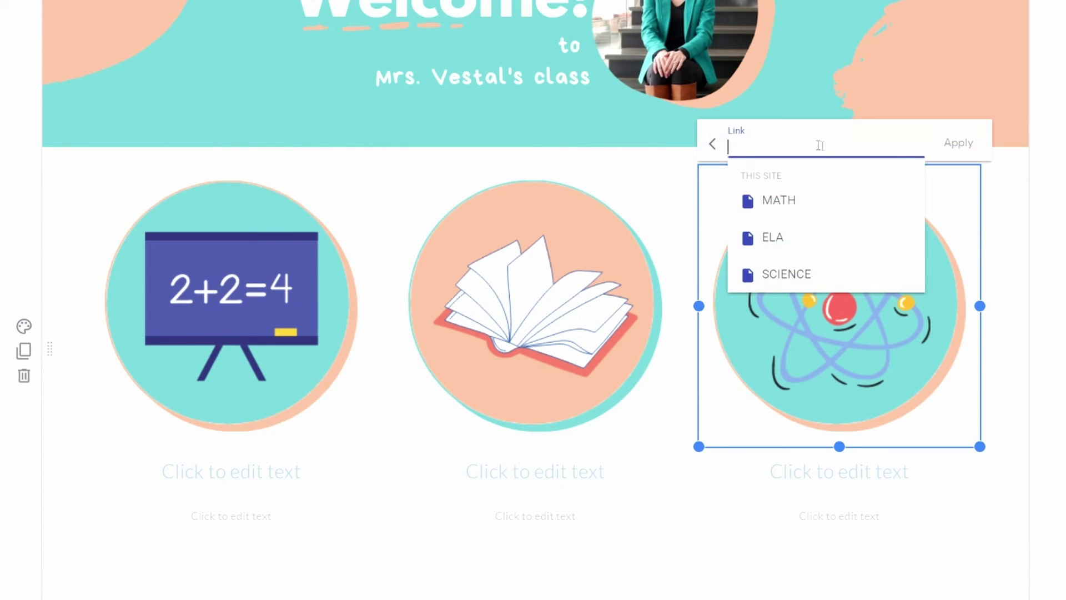
click(805, 274)
click(959, 145)
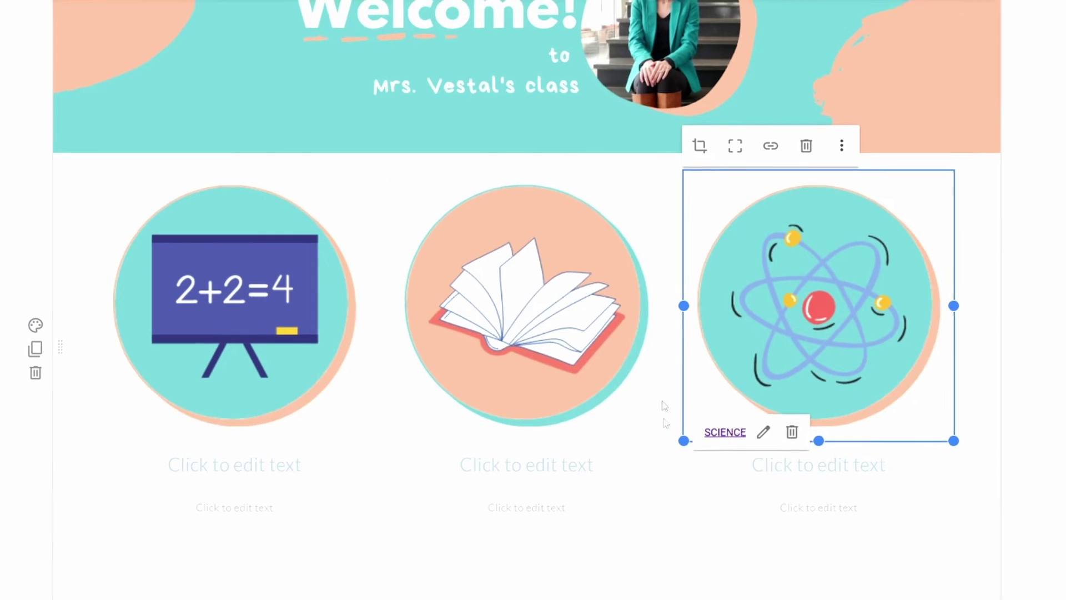
click(470, 599)
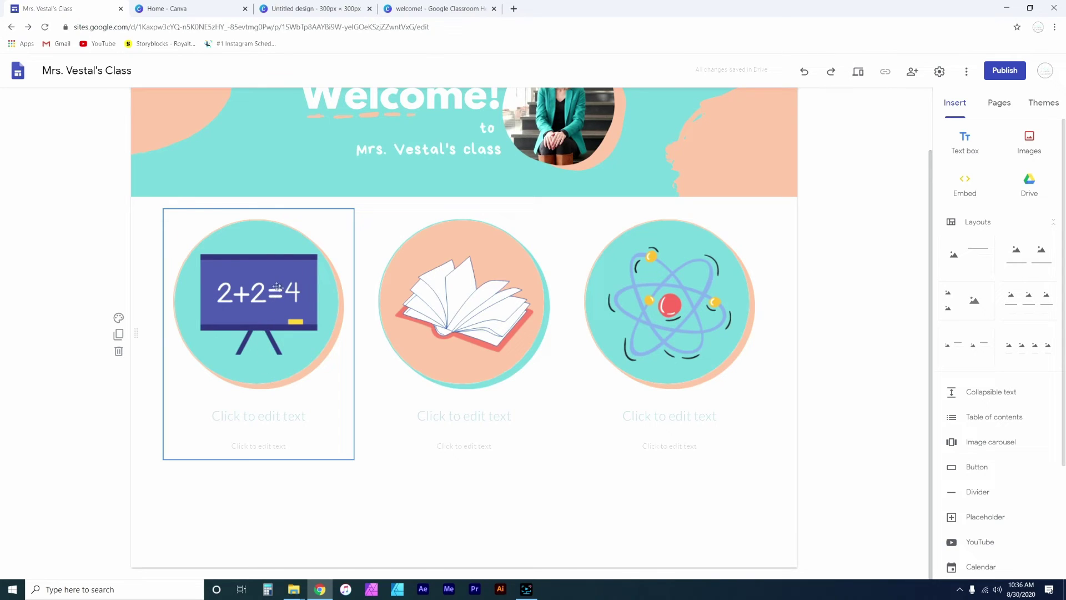
Step: Enter the headings MATH, ELA and SCIENCE below the chalkboard, book and atom images respectively
click(259, 416)
text(MATH)
click(464, 416)
text(ELA)
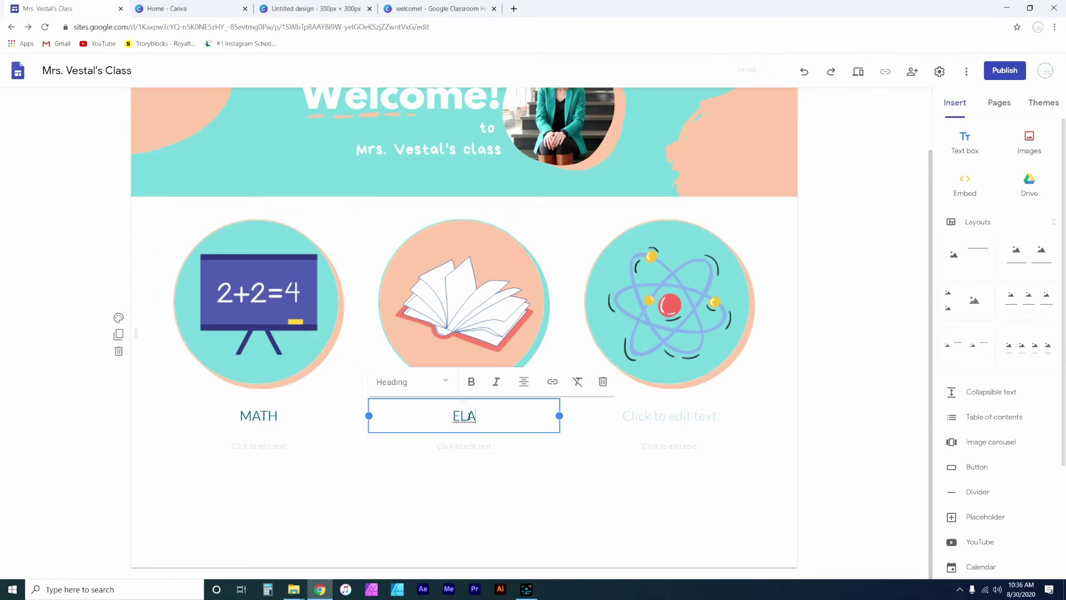
click(690, 414)
text(SCIENCE)
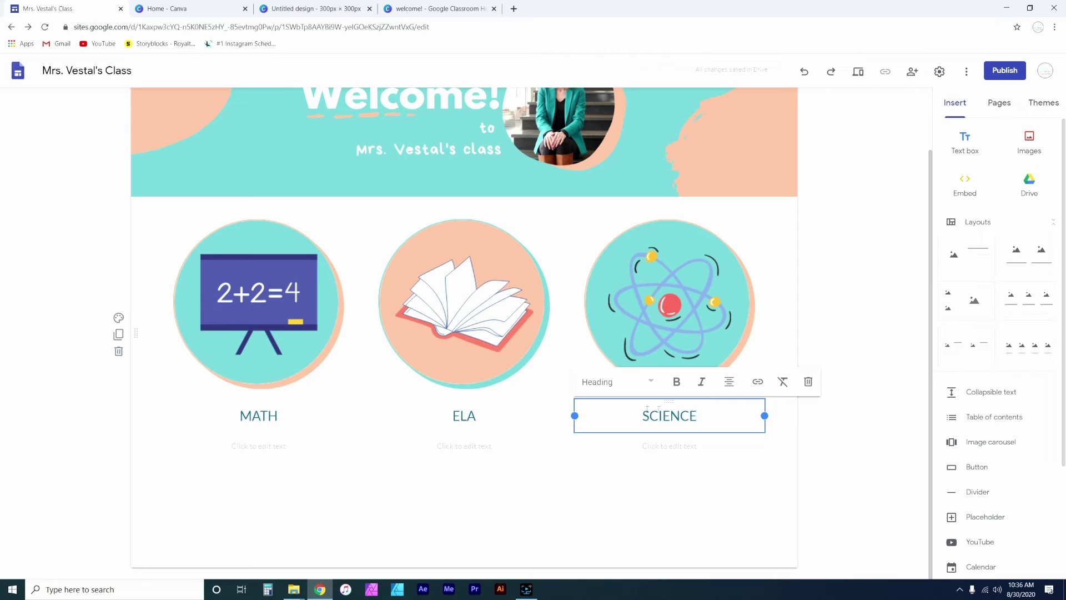
Step: Delete the three empty body text boxes under the MATH, ELA and SCIENCE headings
click(278, 446)
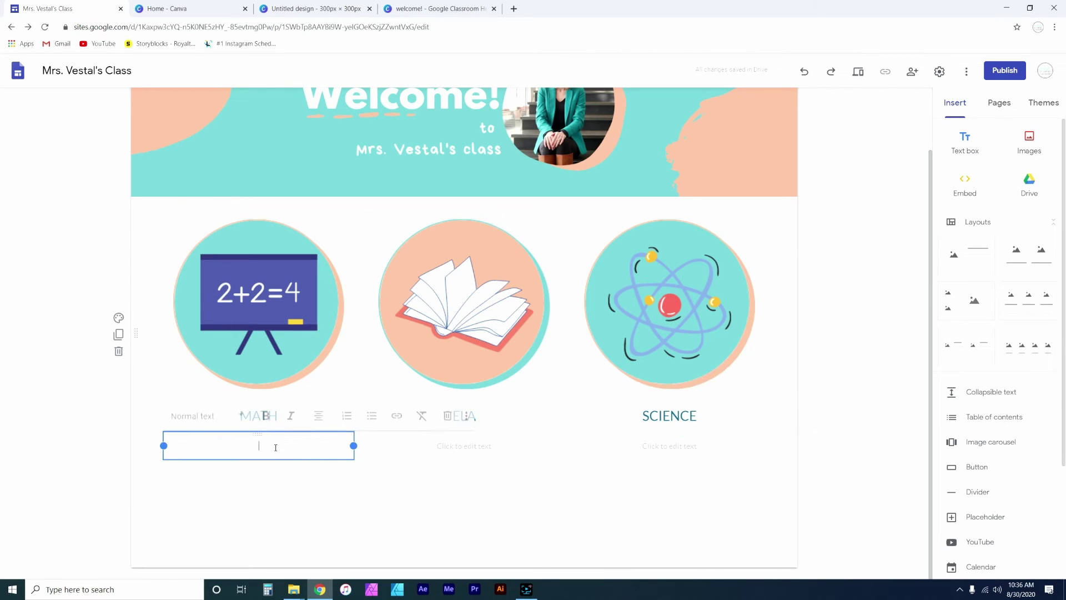
click(454, 419)
click(461, 444)
click(653, 417)
click(669, 444)
click(841, 417)
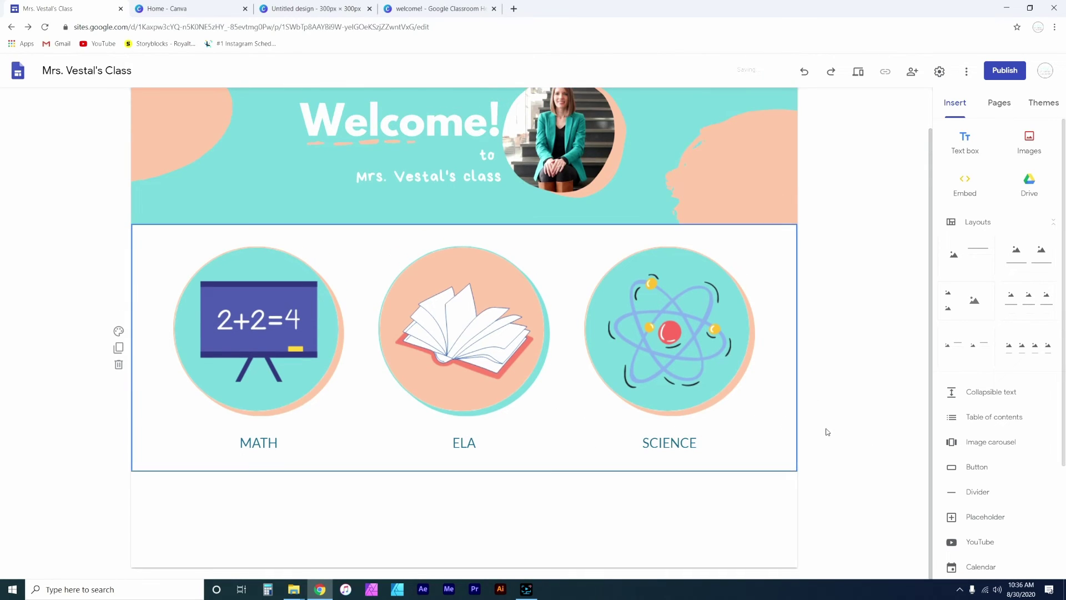
Step: Preview the site and test the MATH, ELA and SCIENCE image links, returning to the Home page after each one
scroll(665, 421, up, 2)
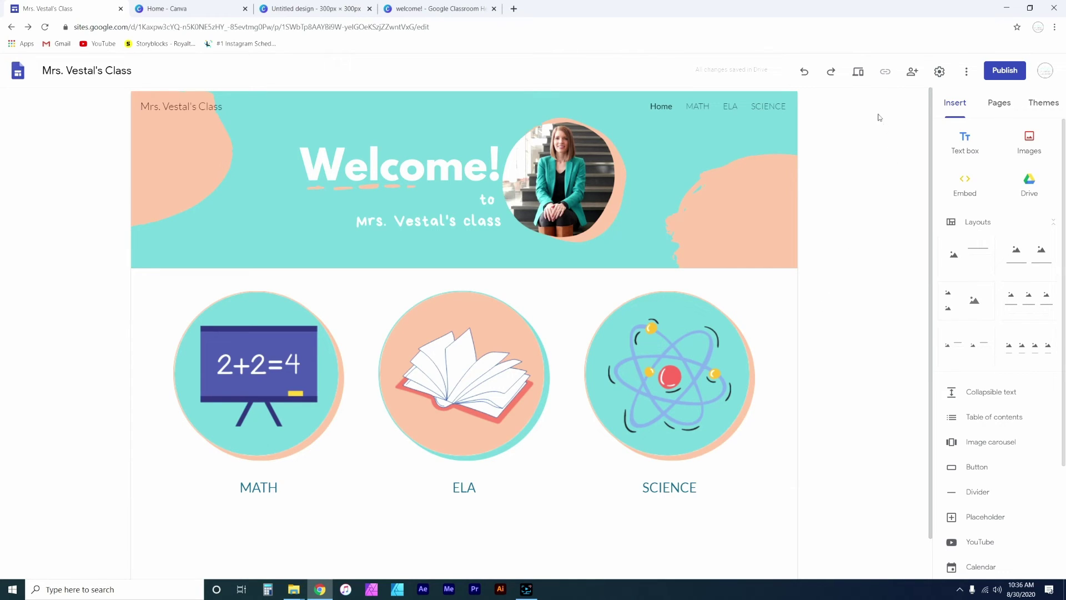
click(856, 73)
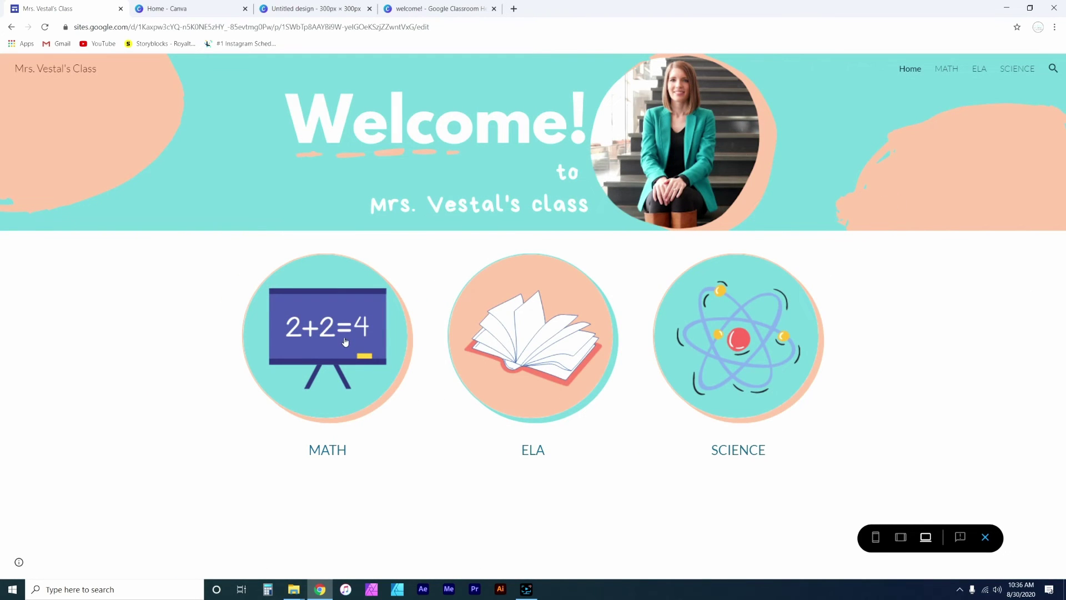
click(345, 342)
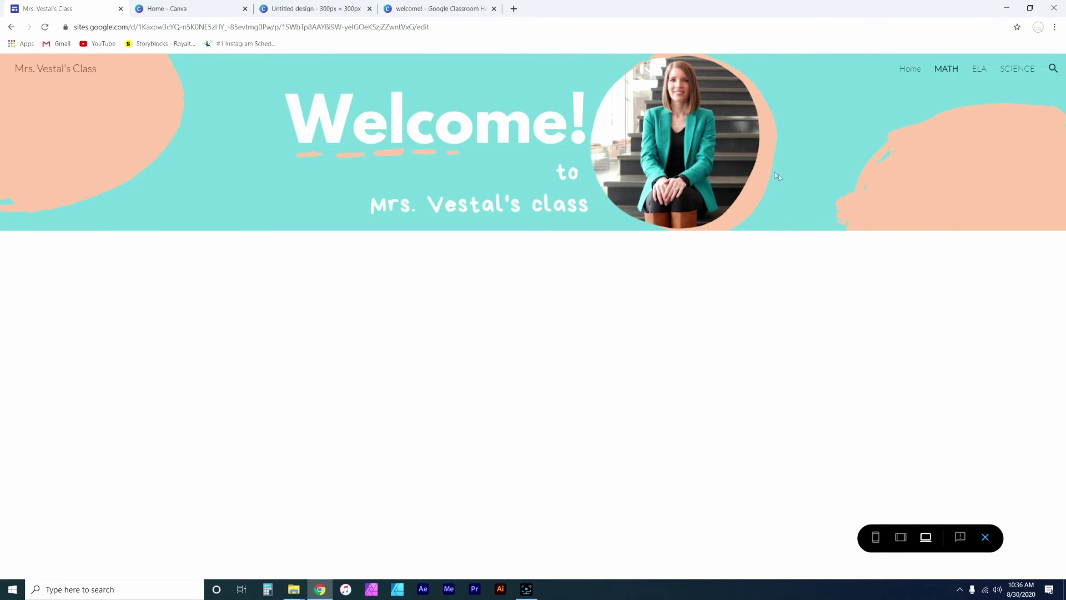
click(908, 72)
click(566, 378)
click(912, 73)
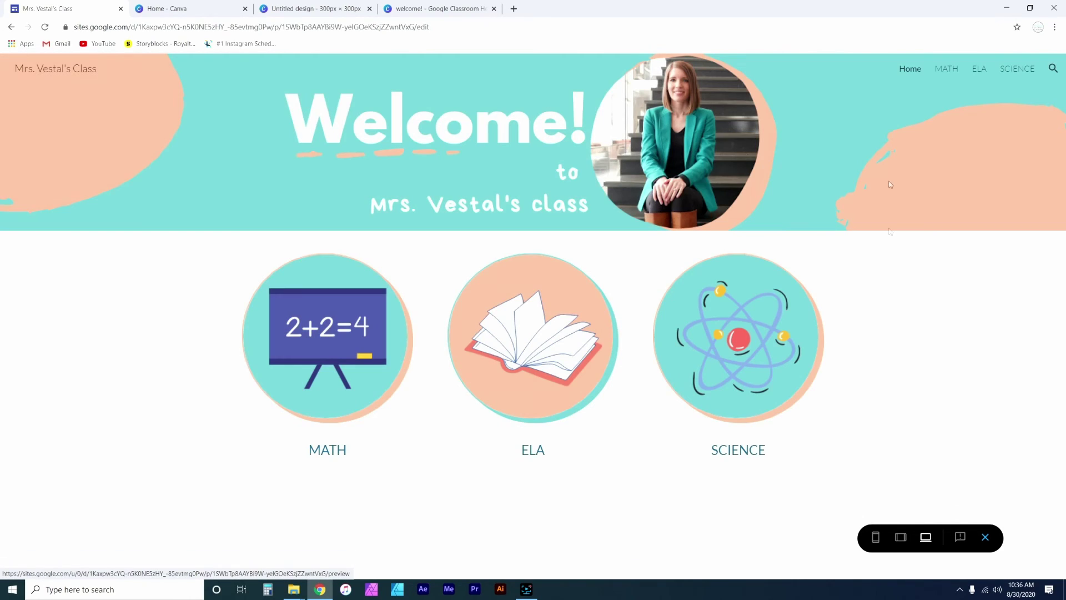
click(779, 383)
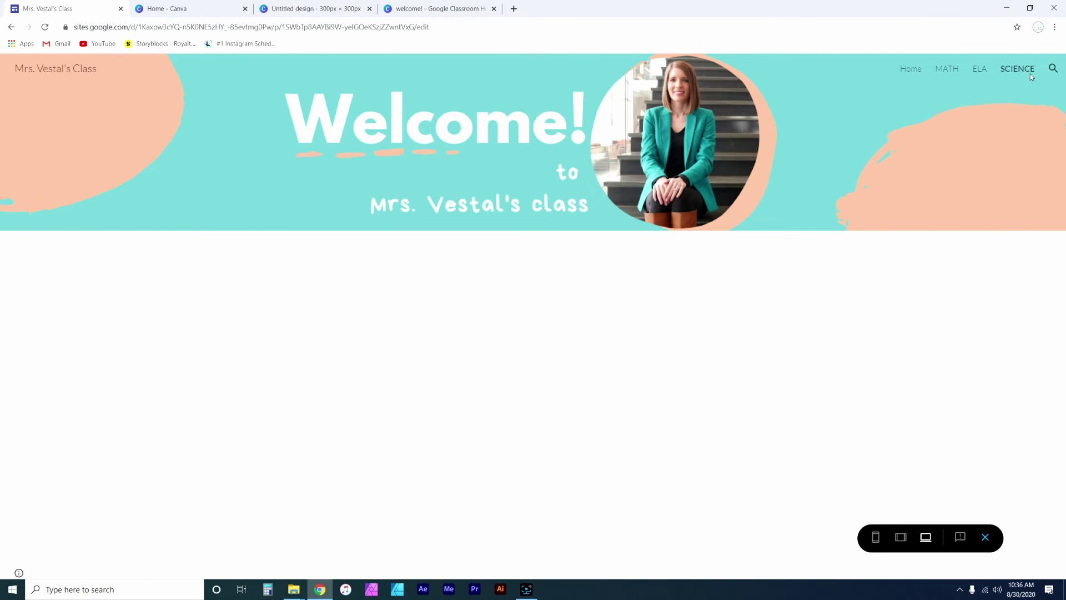
click(911, 73)
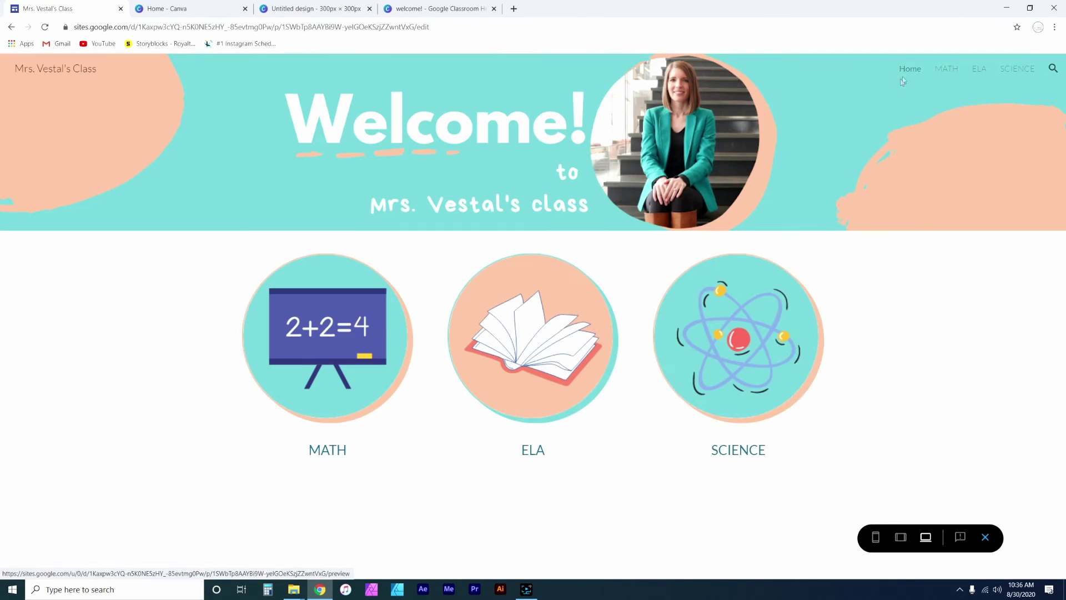